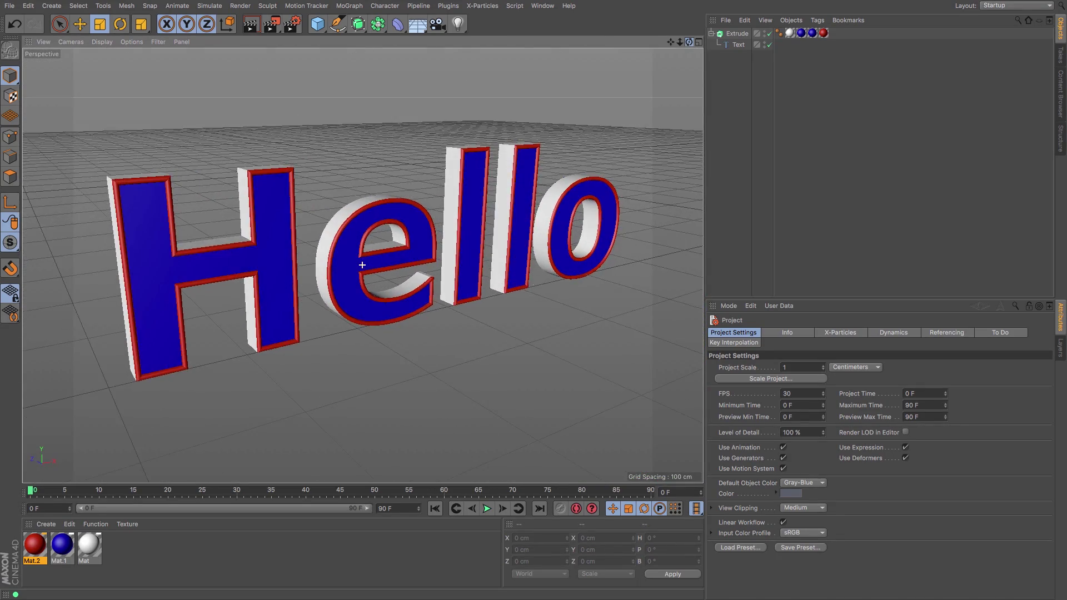
Render the current view to preview the blue-and-red Hello text
left_click(249, 26)
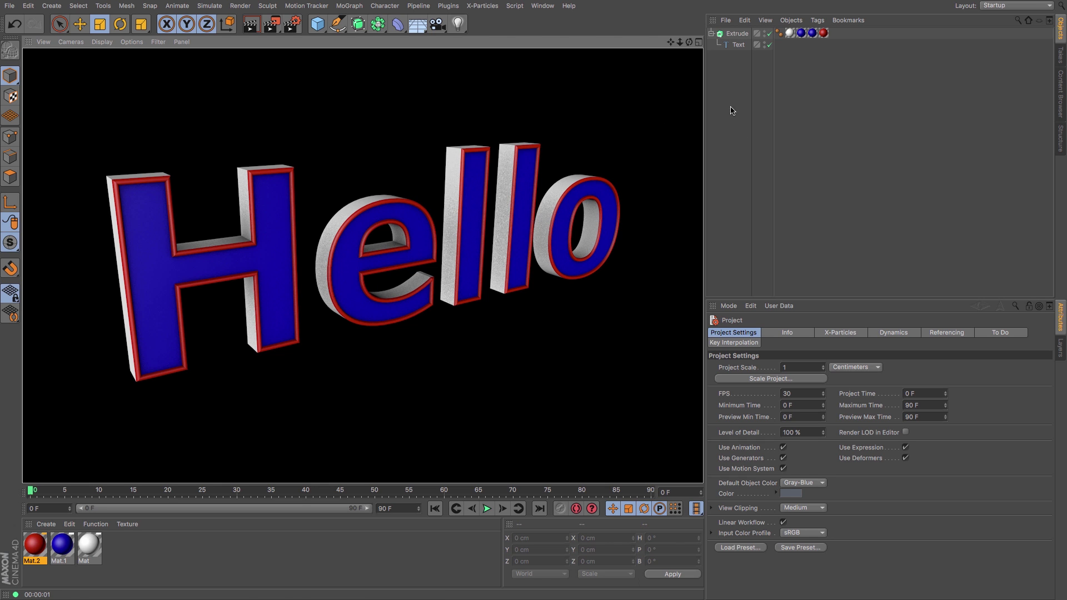
Start a new empty document and add a Text spline object reading 'Text'
left_click(9, 6)
left_click(14, 22)
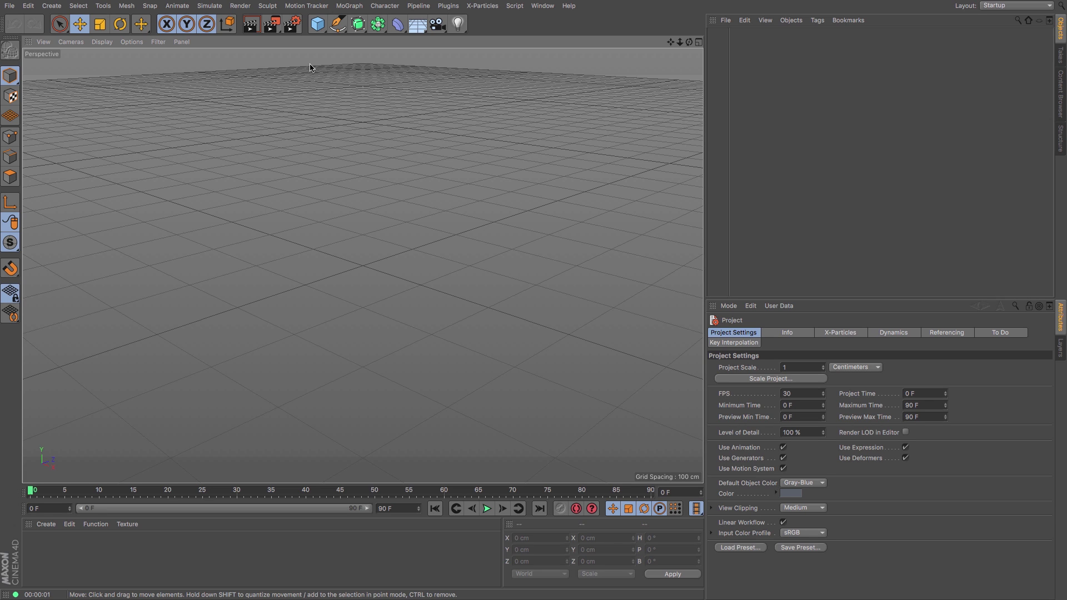
left_click(337, 25)
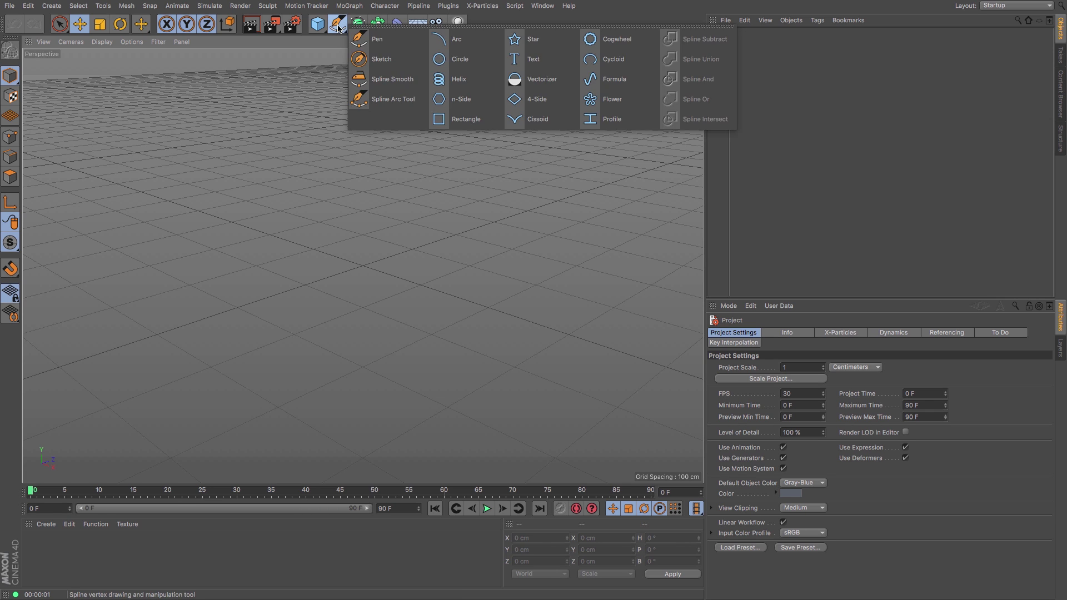
left_click(538, 61)
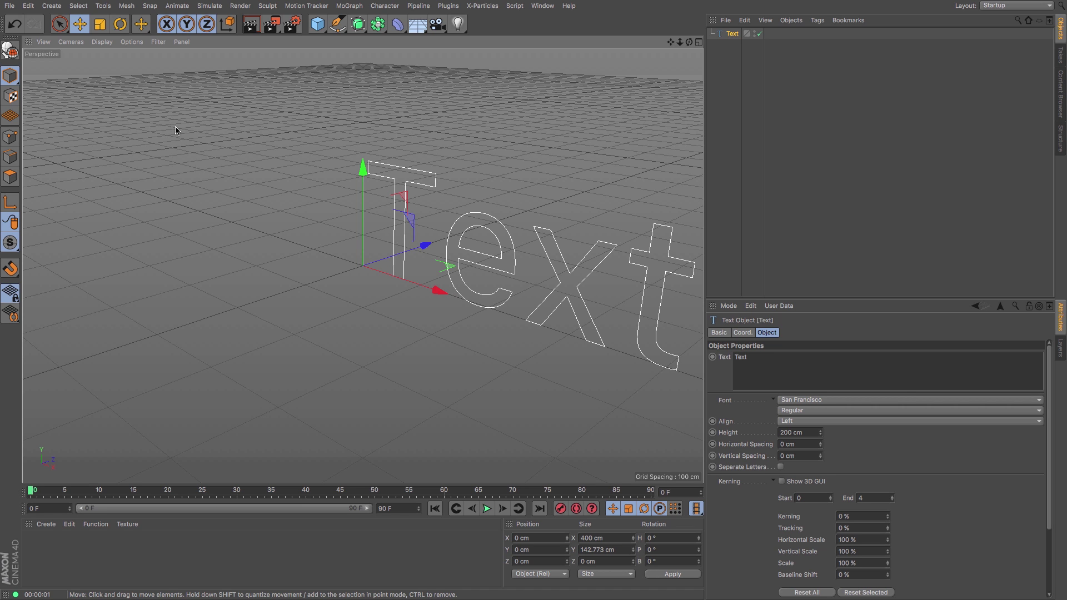
Try a heading rotation on the text, undo it, and set Align to Middle
left_click(119, 24)
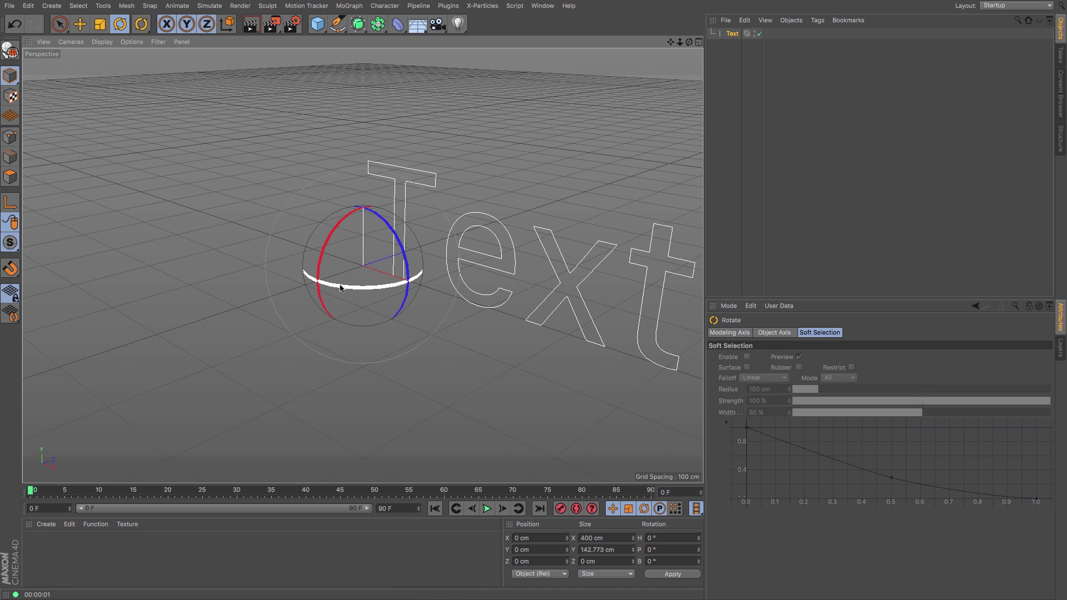
left_click_drag(340, 287, 412, 267)
left_click(14, 23)
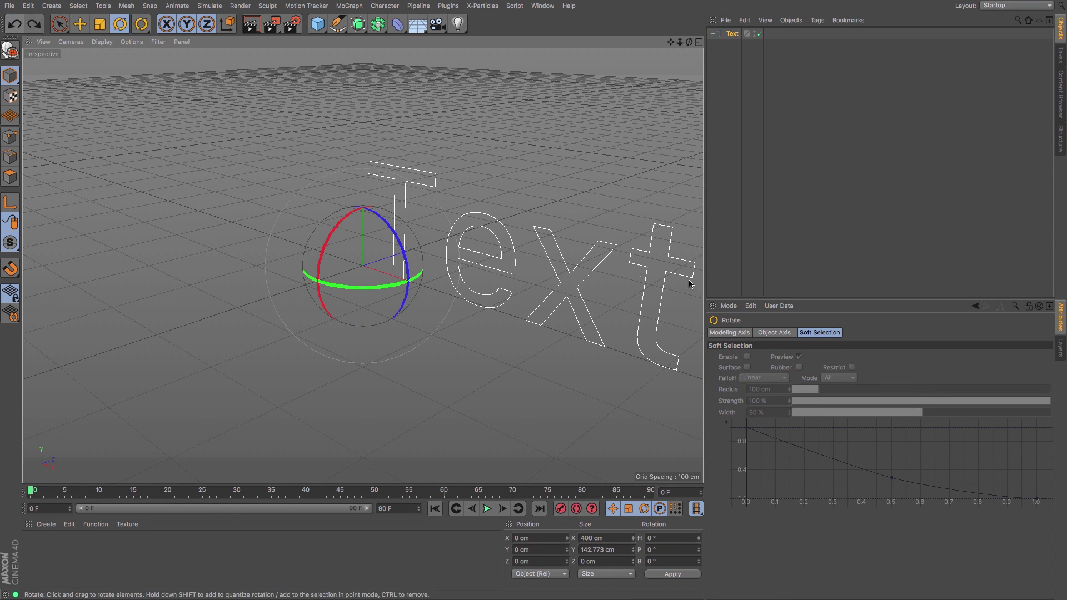
left_click(732, 33)
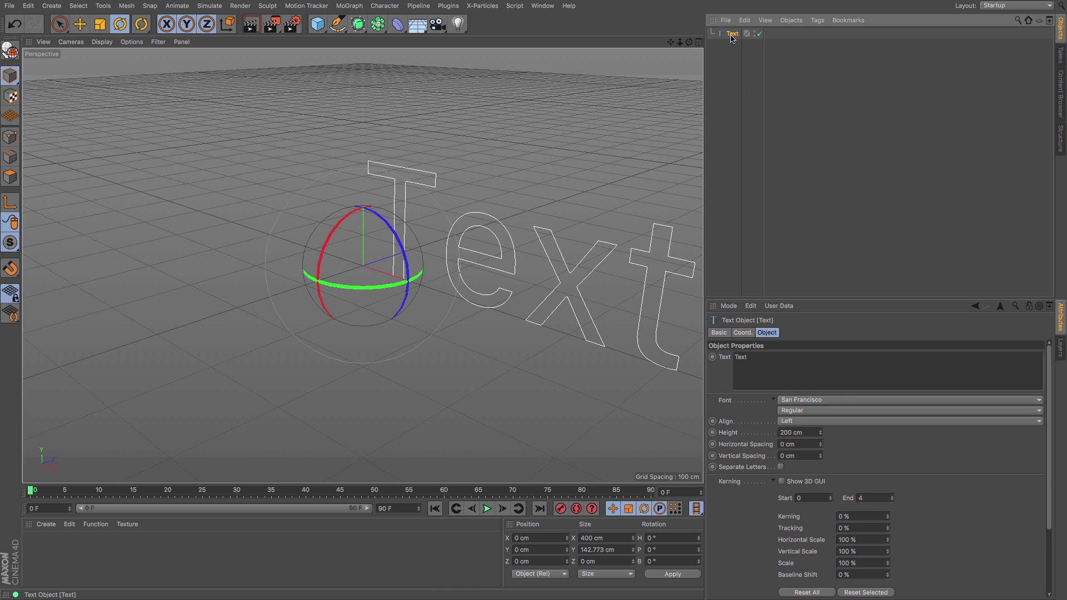
left_click(805, 426)
left_click(800, 439)
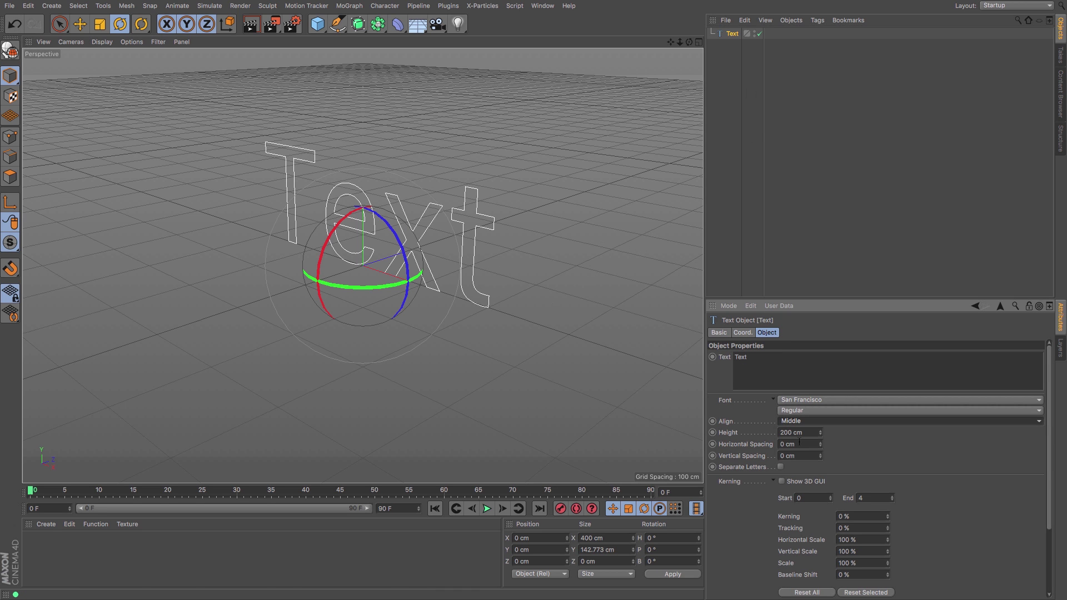
Rotate the centred text around its heading axis, then undo the rotation
left_click_drag(359, 287, 437, 245)
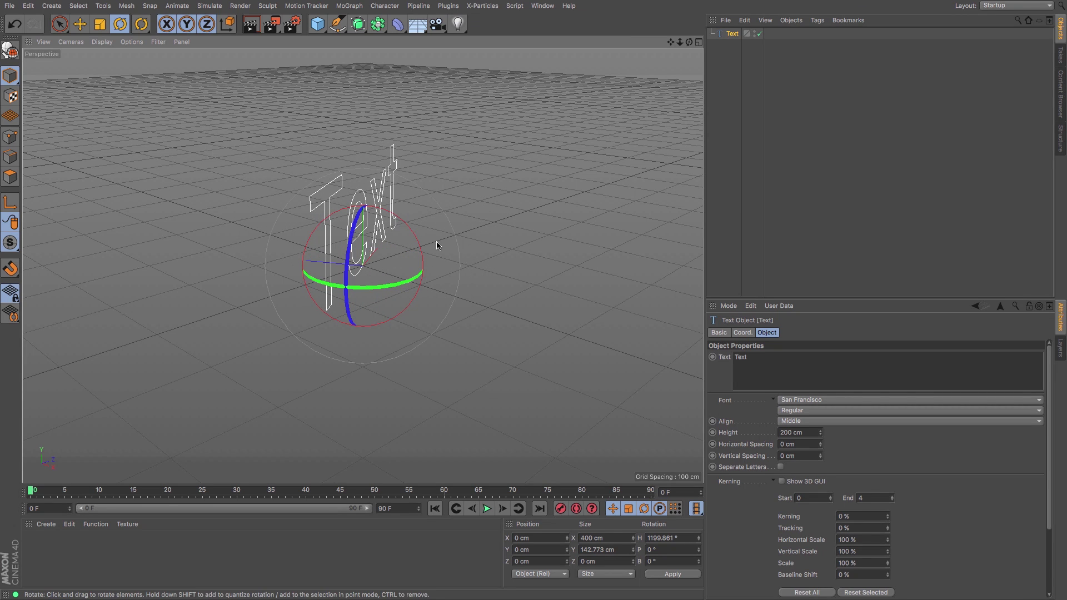
right_click(14, 23)
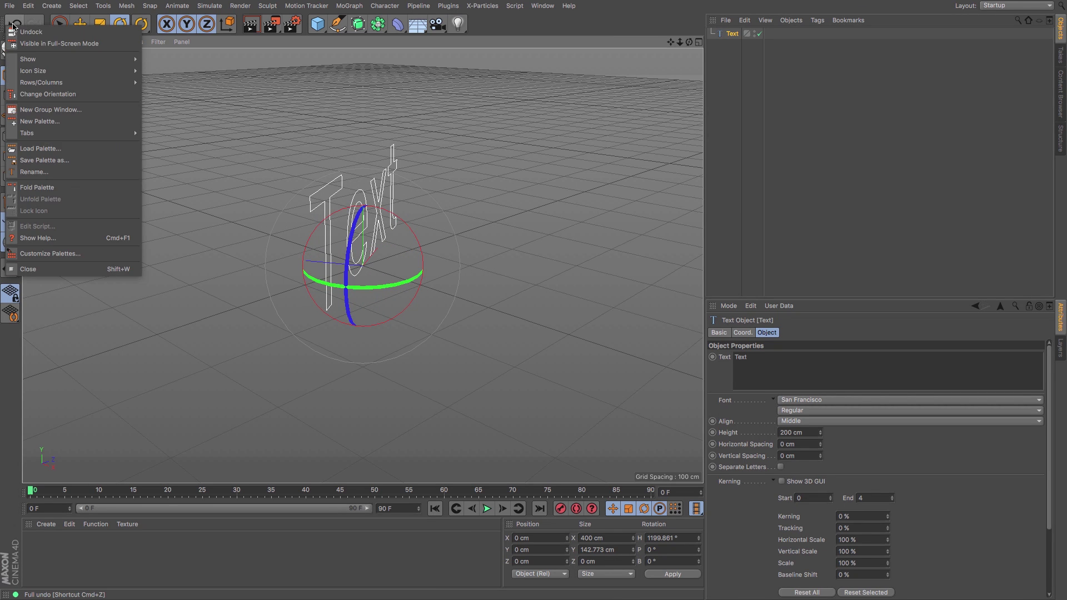
key("Escape")
left_click(14, 22)
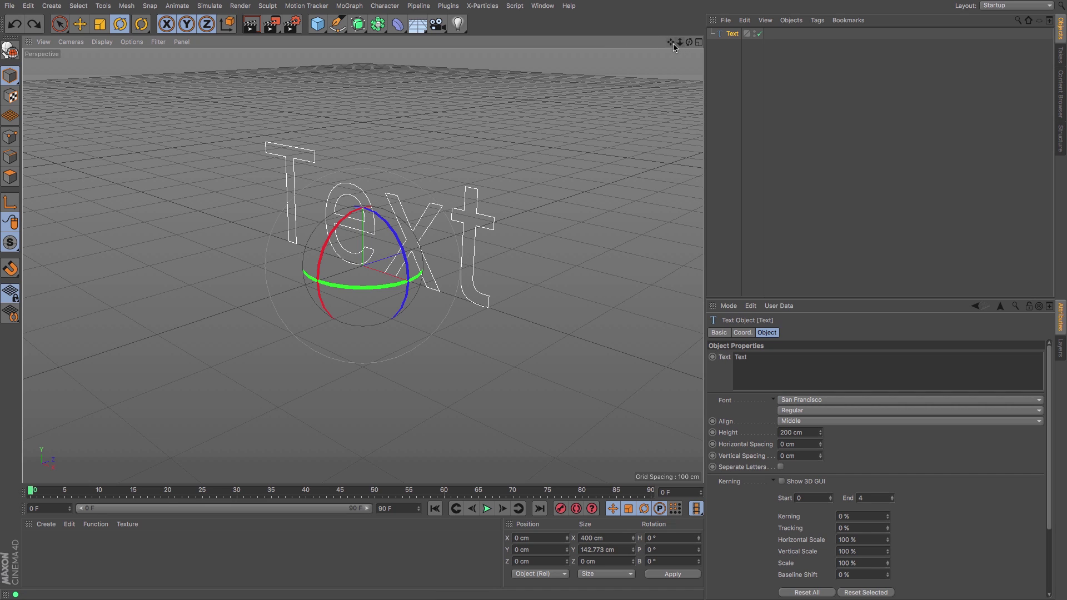
left_click_drag(673, 44, 659, 60)
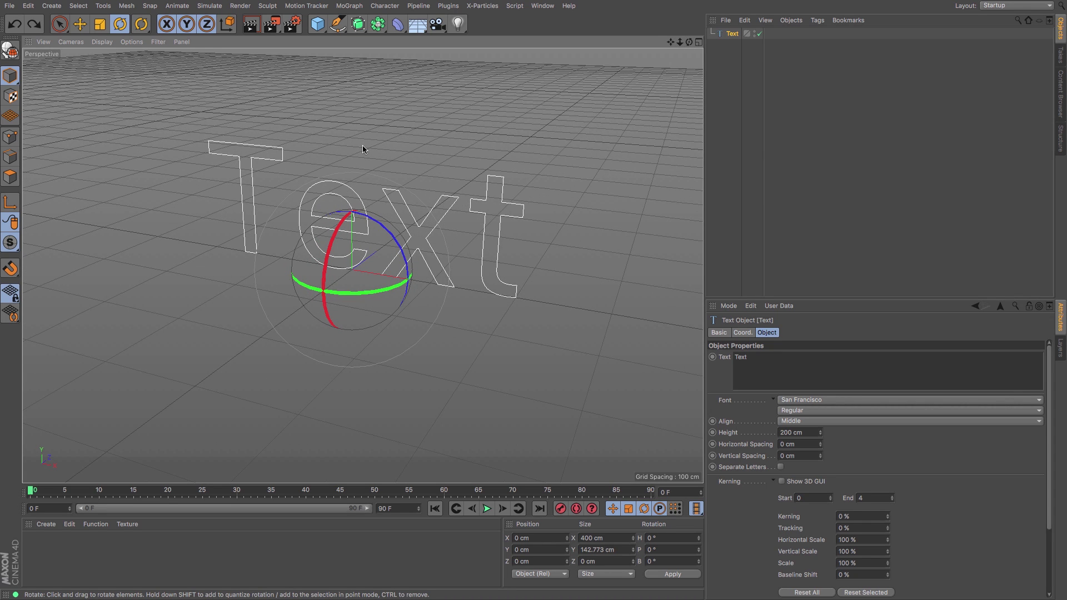
left_click_drag(403, 159, 335, 188, "alt")
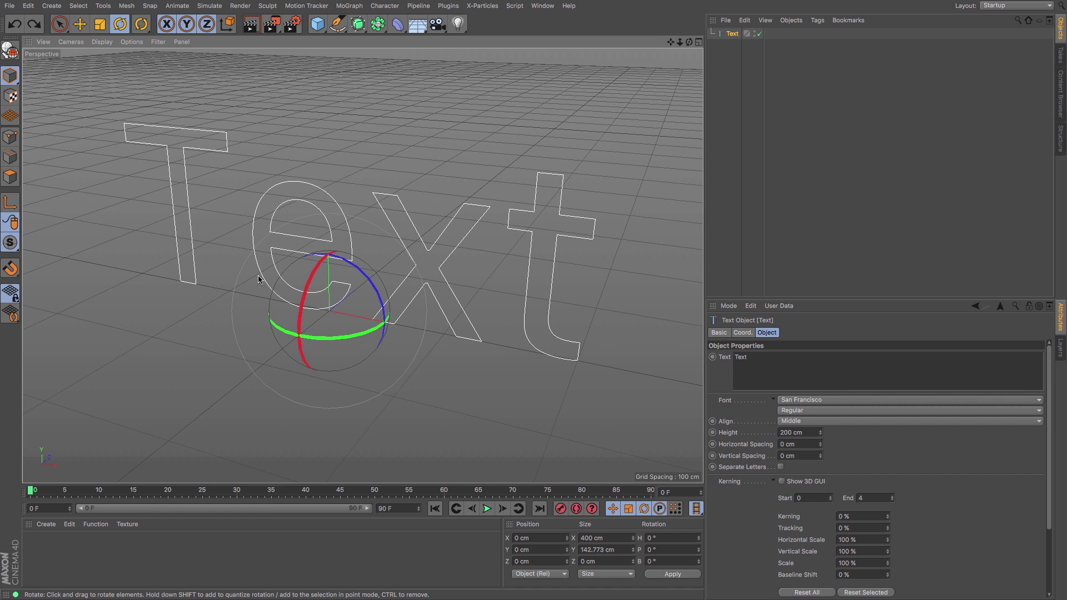
left_click(249, 28)
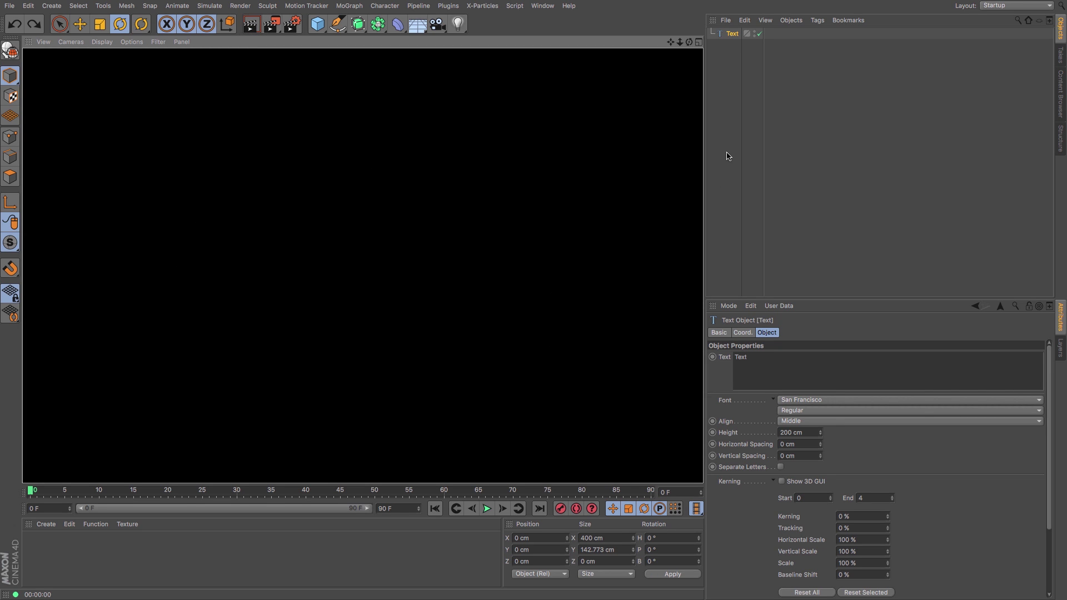
left_click(744, 143)
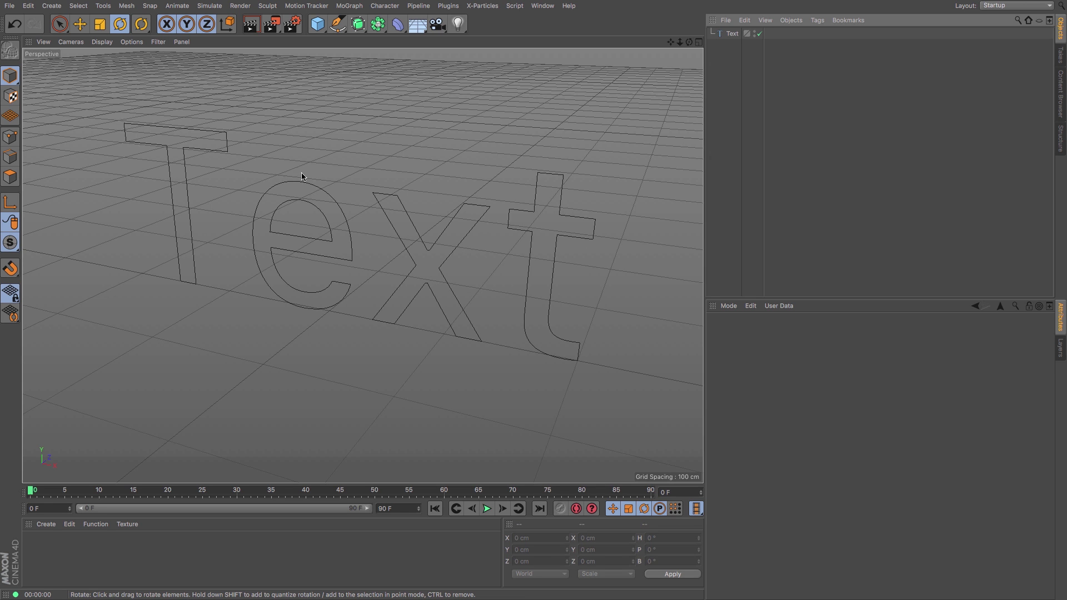
Replace the Text object's word 'Text' with 'Hello'
left_click(732, 33)
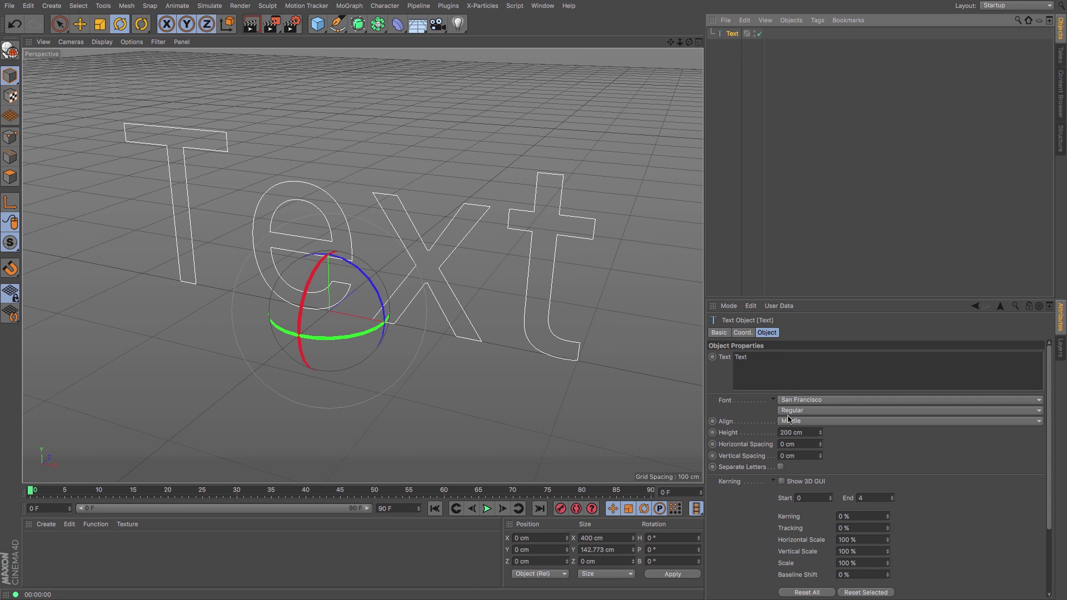
left_click(780, 362)
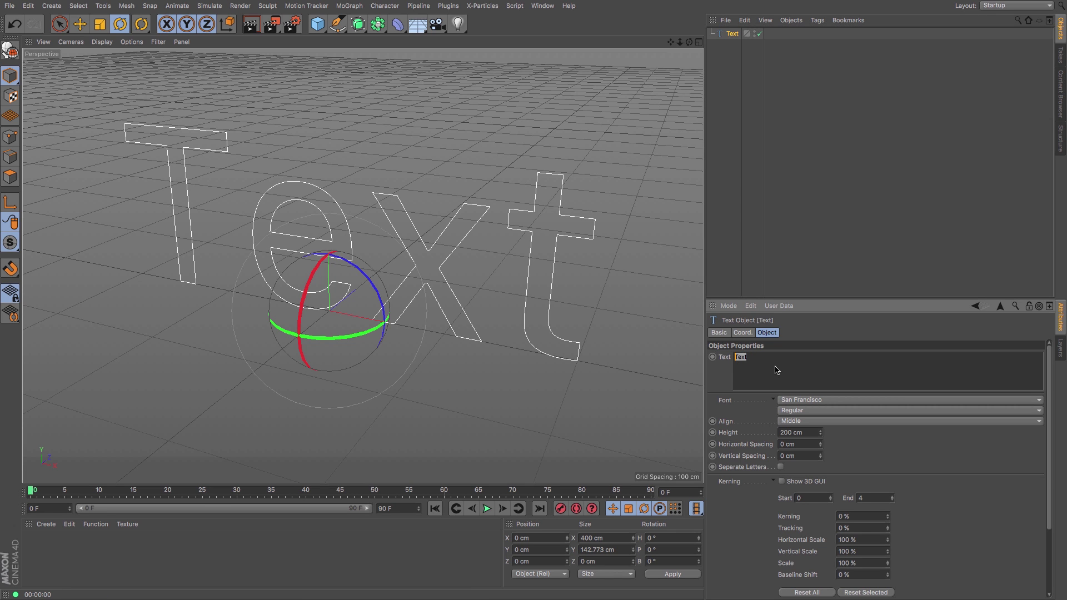
type("Hello")
left_click(804, 344)
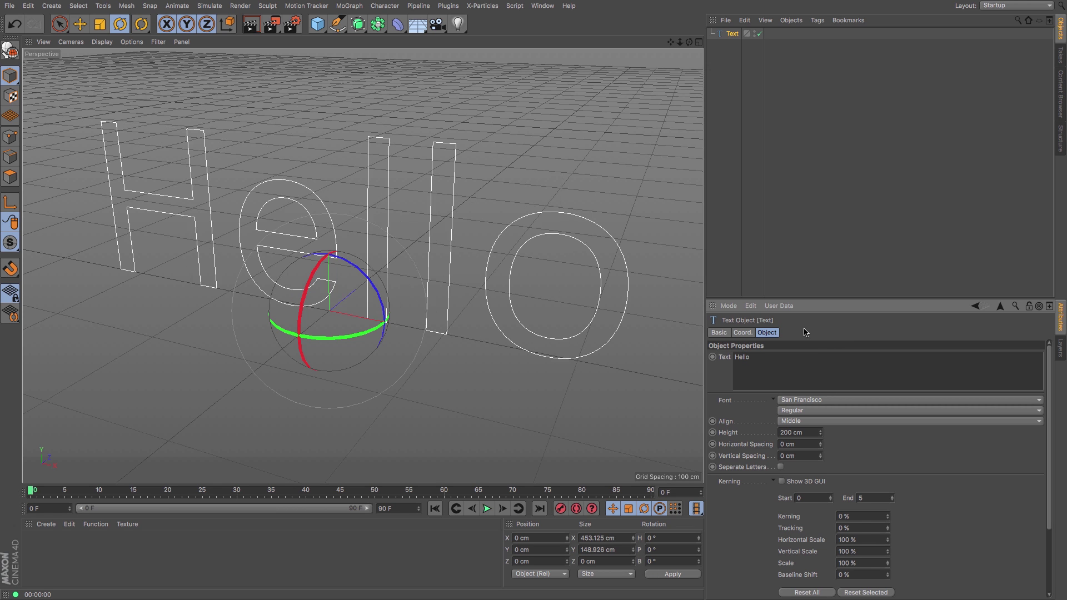
Set the text's font to Arial
left_click(793, 401)
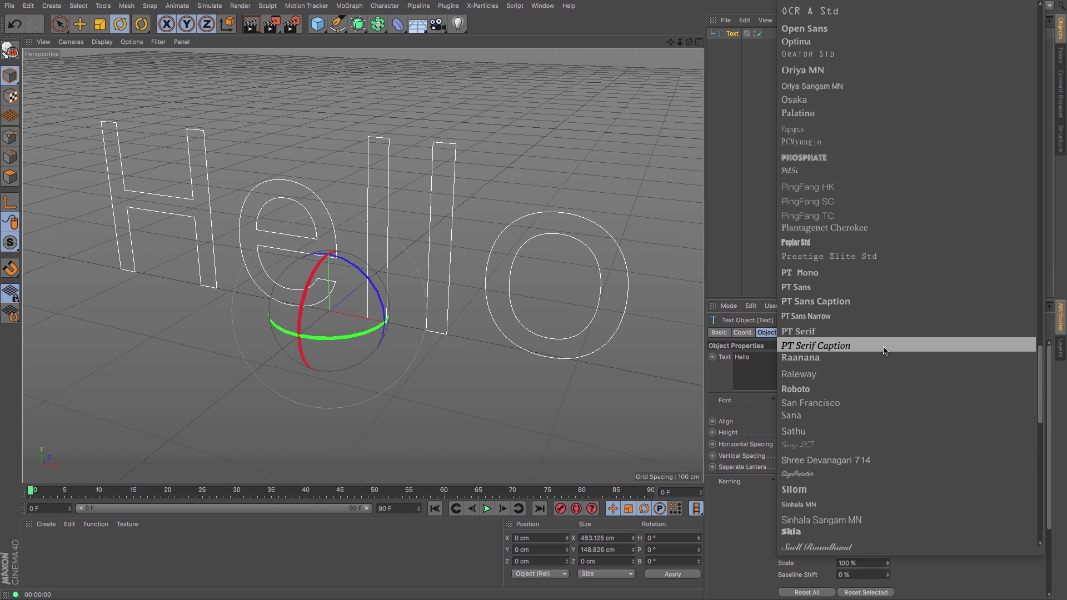
scroll(817, 352, "up", 15)
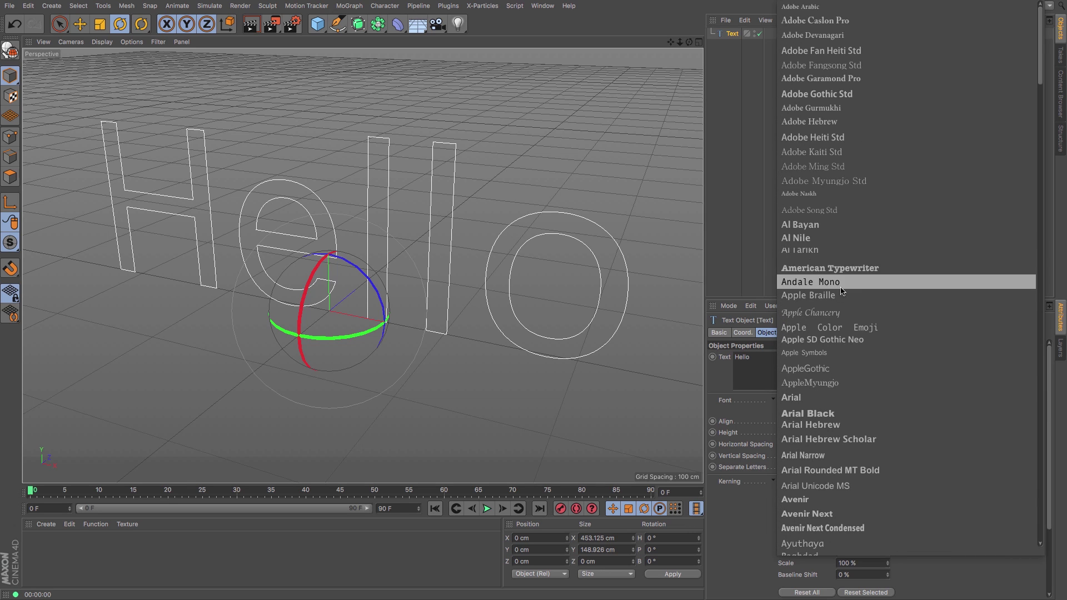
left_click(813, 404)
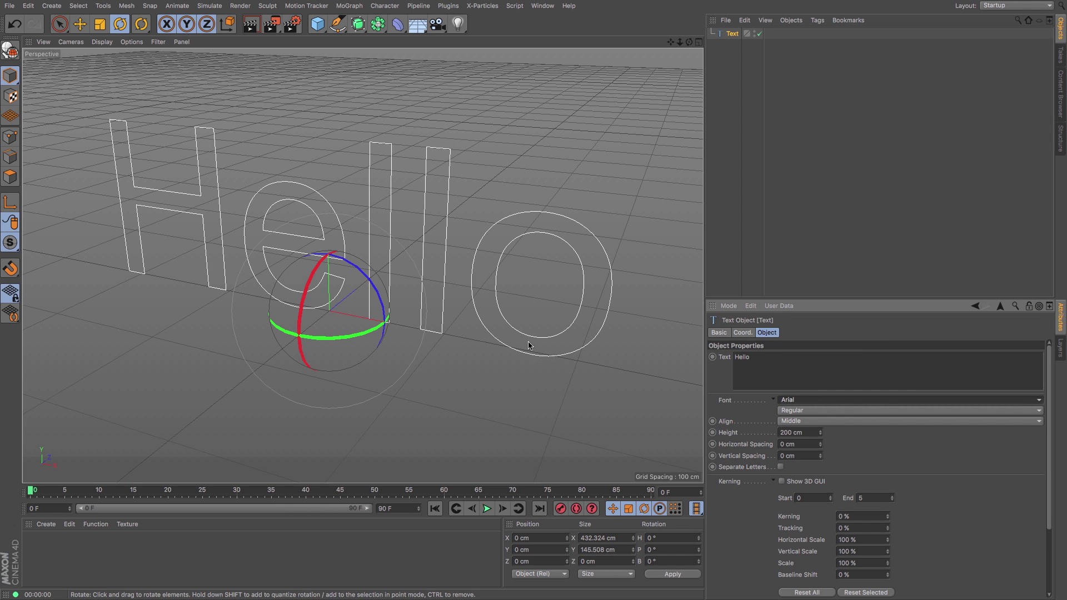
Set the Arial font style to Bold, widening Hello to about 467 cm
left_click(799, 412)
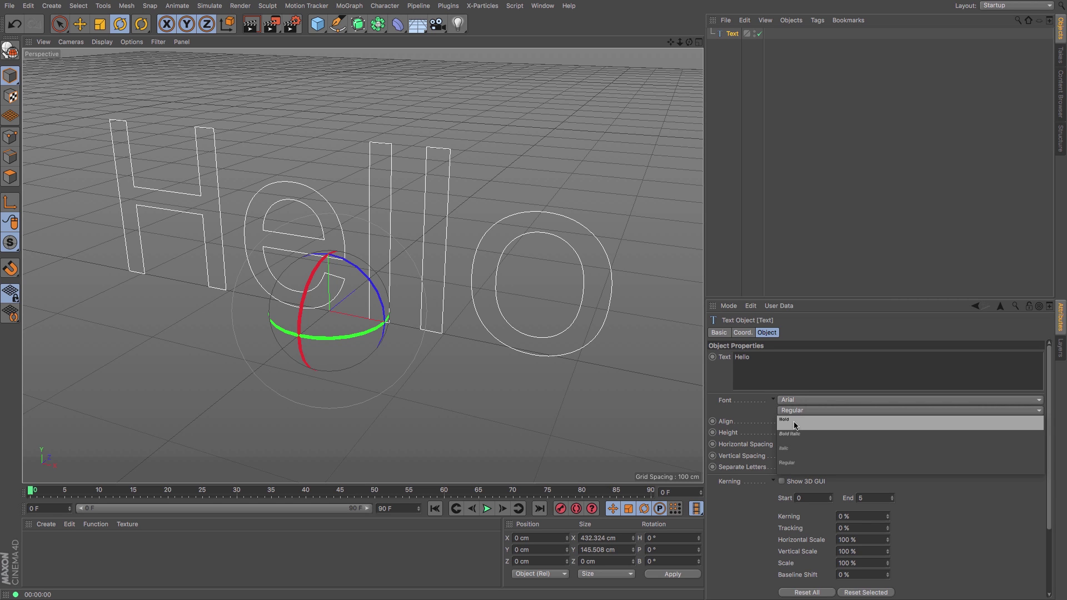
left_click(796, 426)
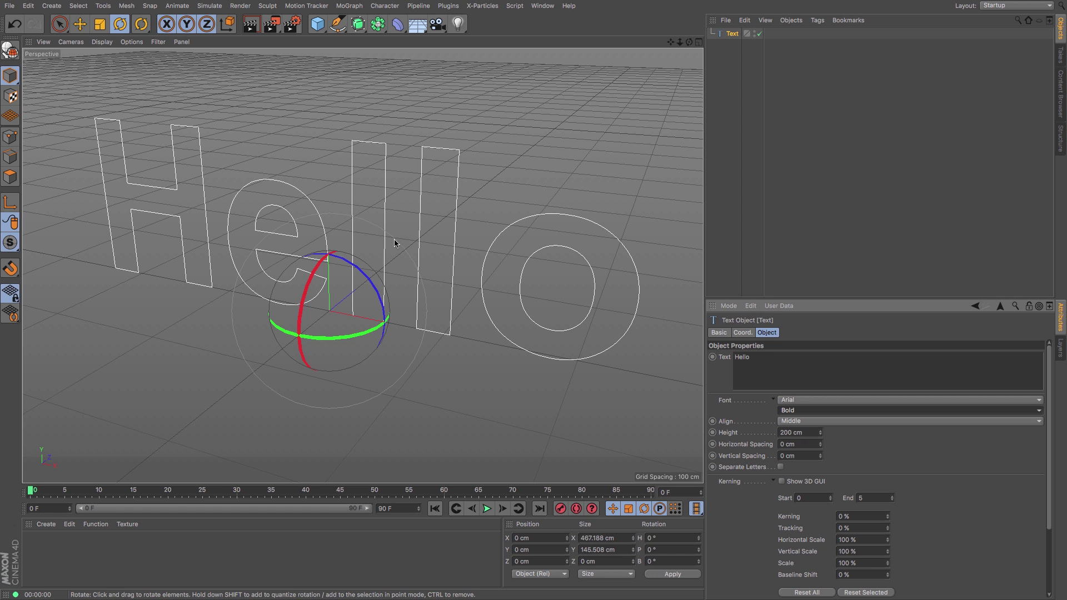
left_click_drag(384, 252, 376, 224, "alt")
scroll(418, 208, "up", 2)
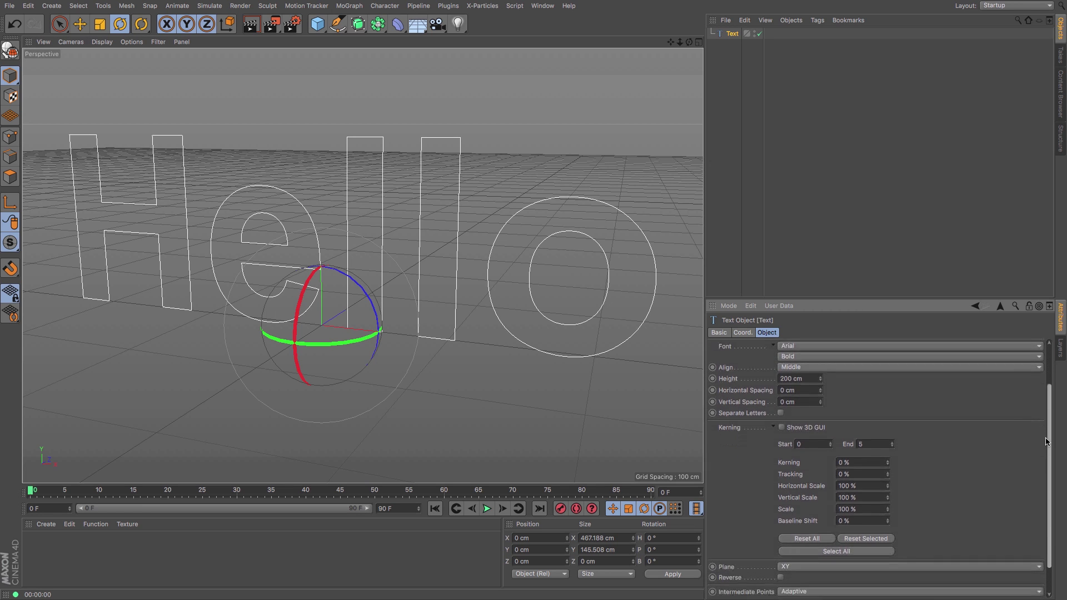
Set the text Plane to XY so Hello stands upright, after trying ZY and XZ
scroll(1047, 442, "down", 3)
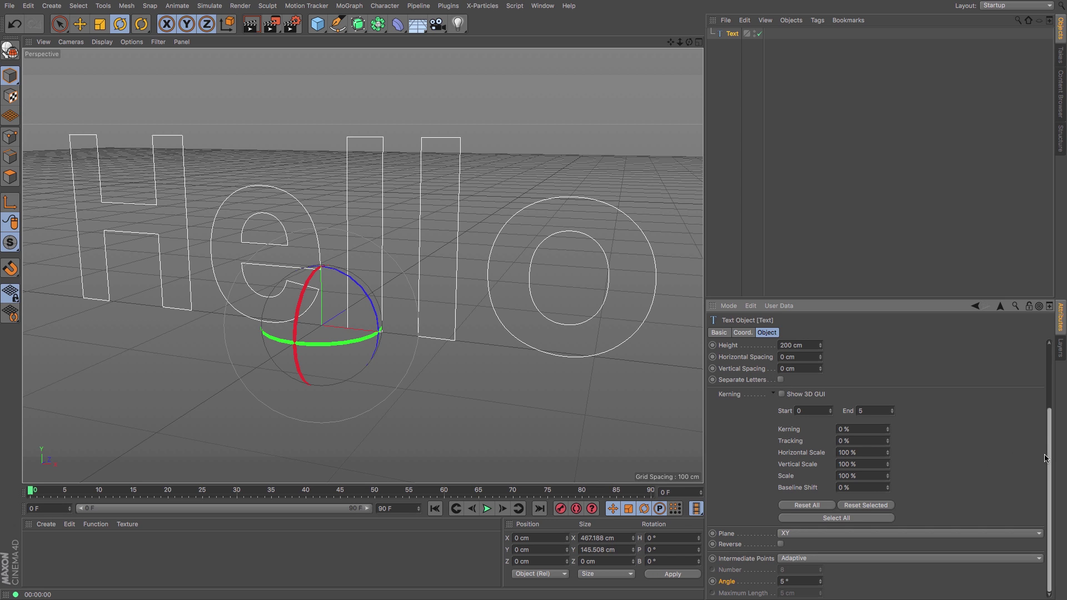
left_click(793, 536)
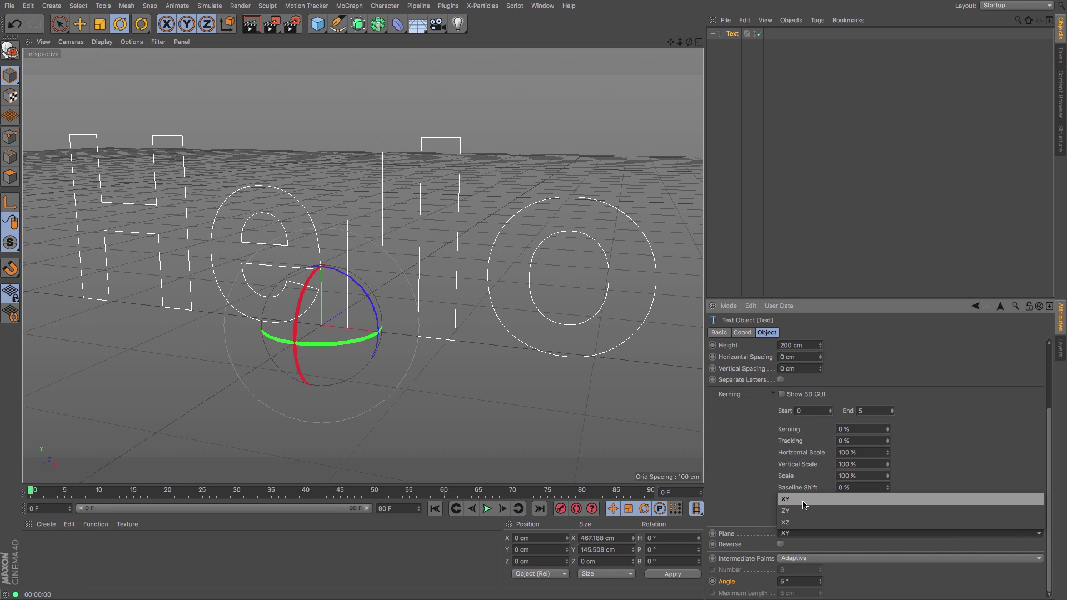
left_click(791, 512)
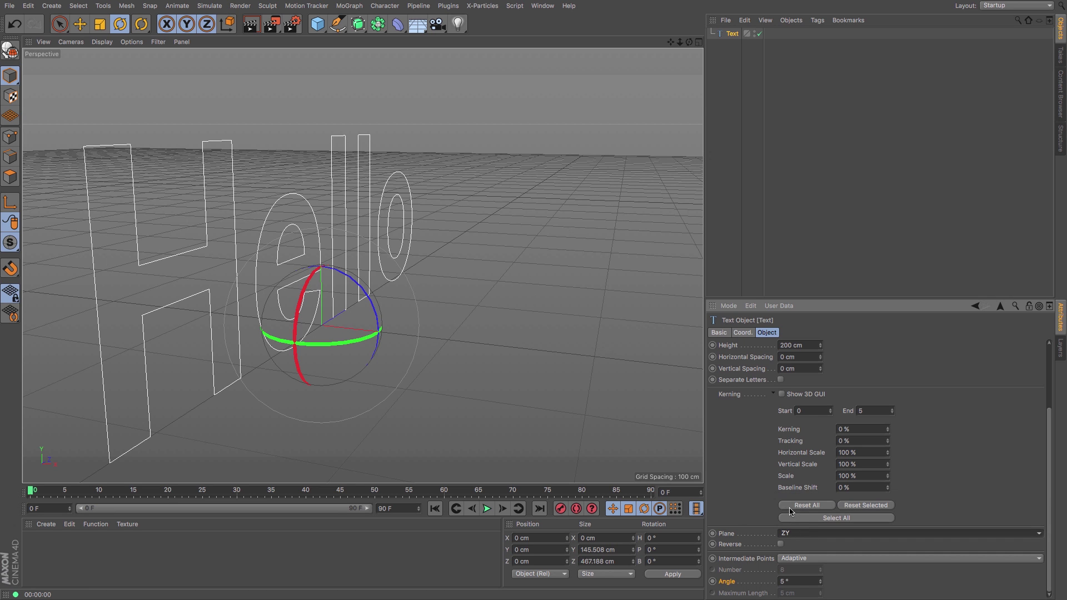
left_click(794, 533)
left_click(795, 527)
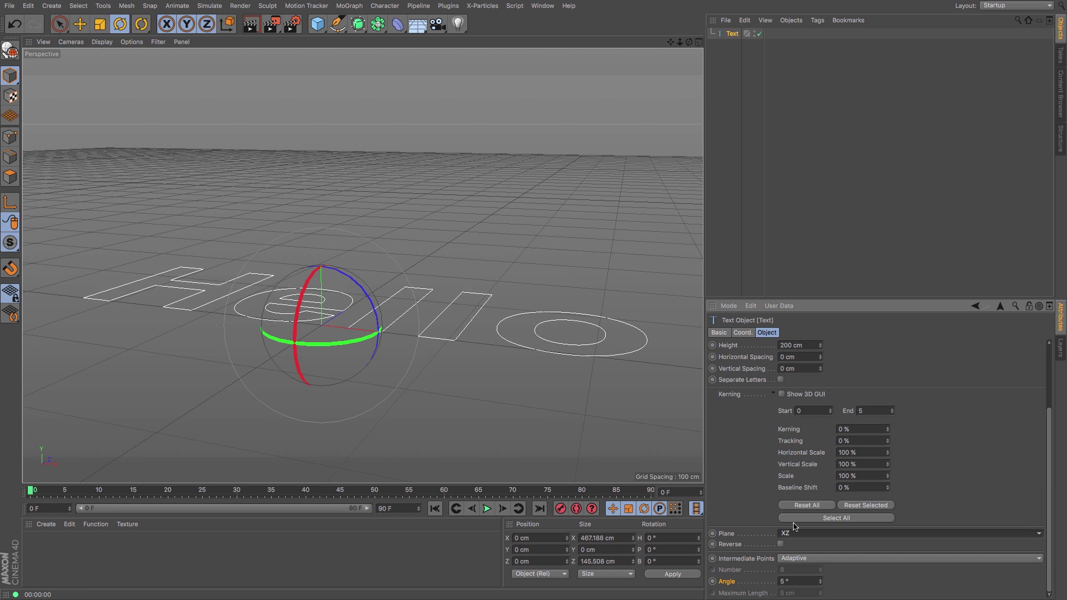
left_click(800, 534)
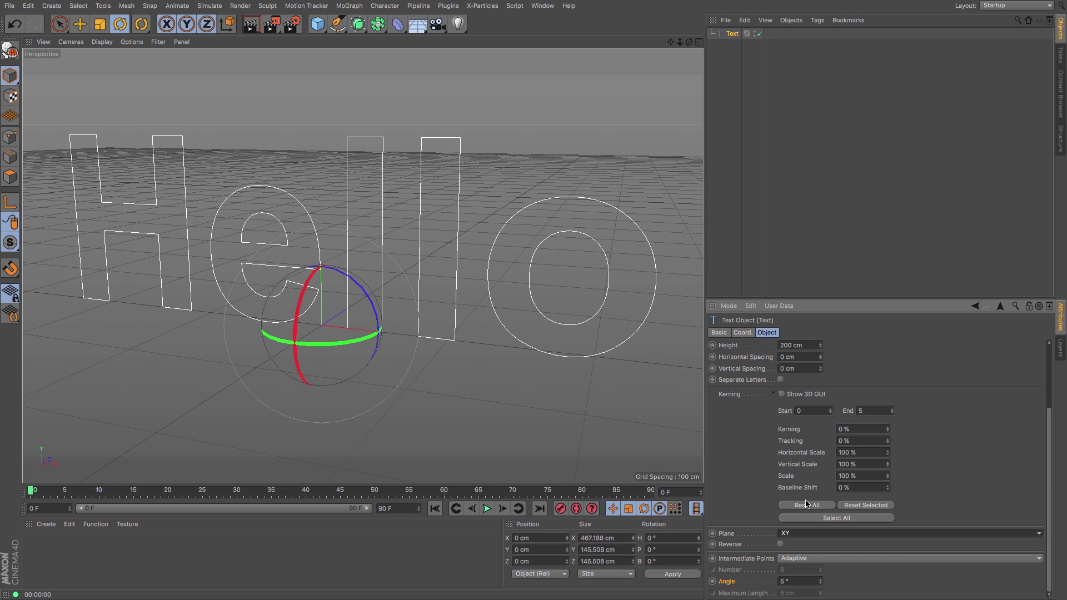
left_click(806, 500)
right_click(728, 535)
left_click(747, 549)
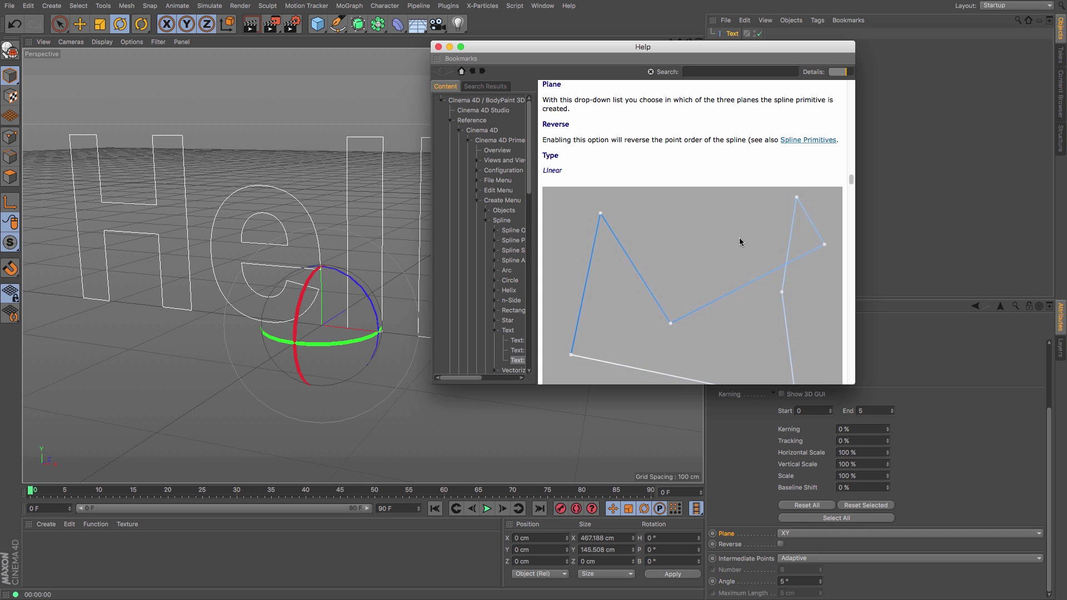
left_click(438, 47)
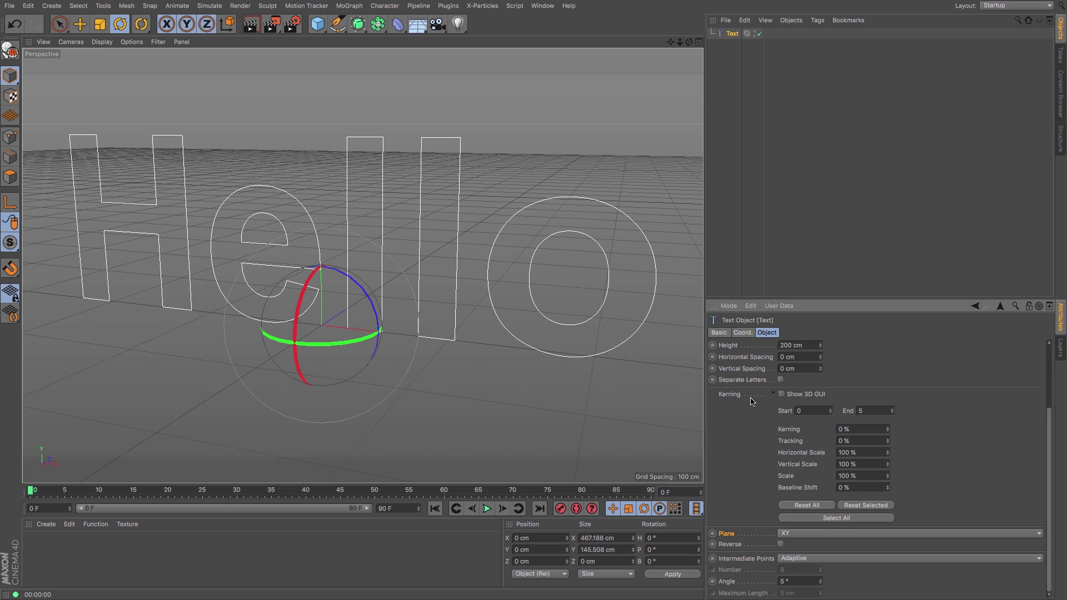
Enable Show 3D GUI kerning, then tighten, squash and raise the letters e, l, l, o
left_click(781, 395)
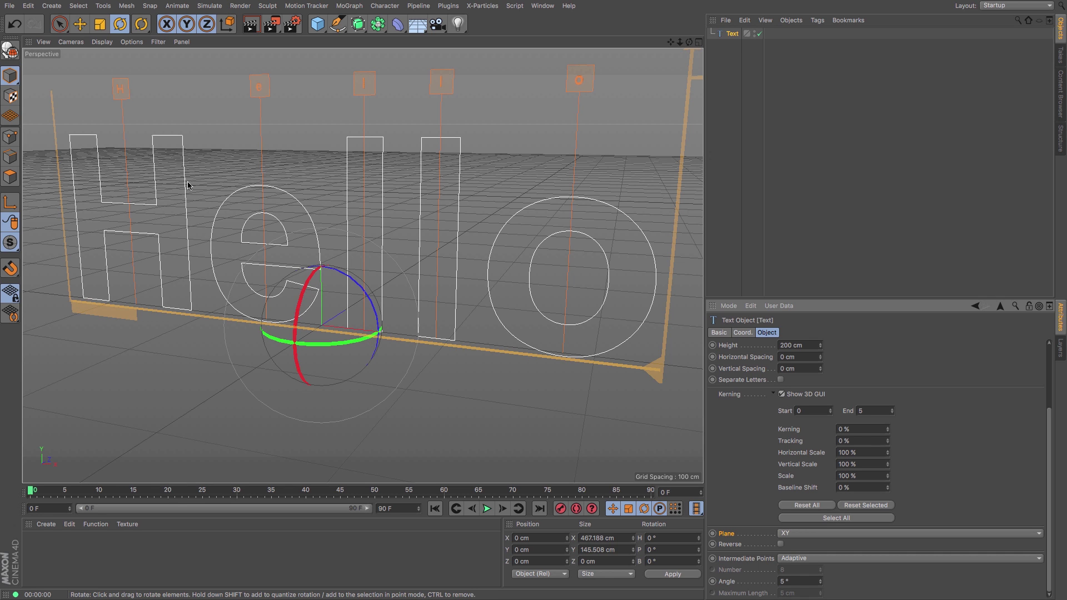
left_click(262, 86)
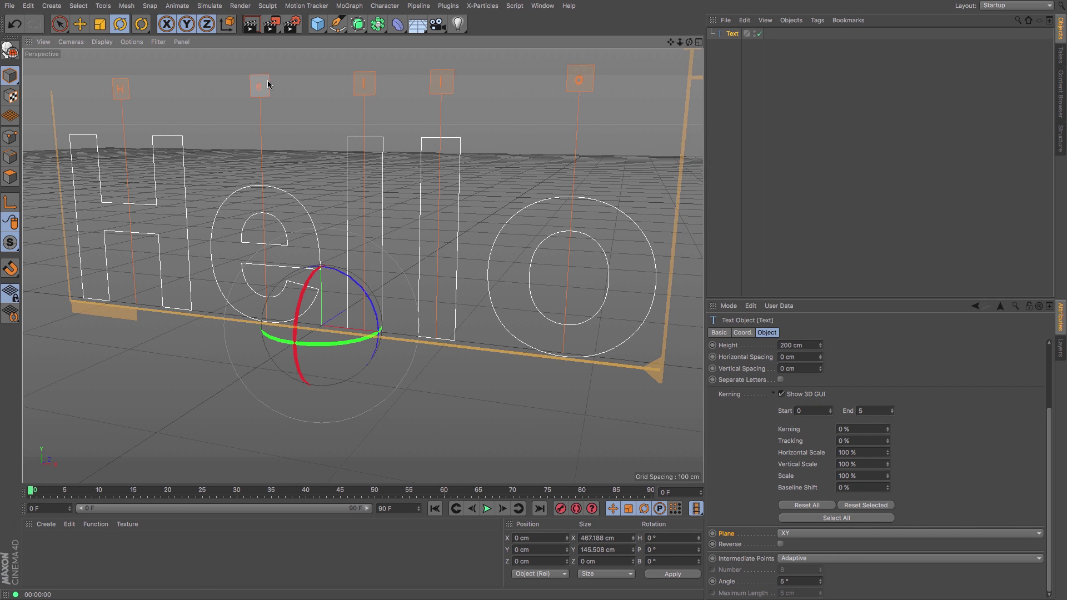
left_click(360, 83, "shift")
left_click(445, 82, "shift")
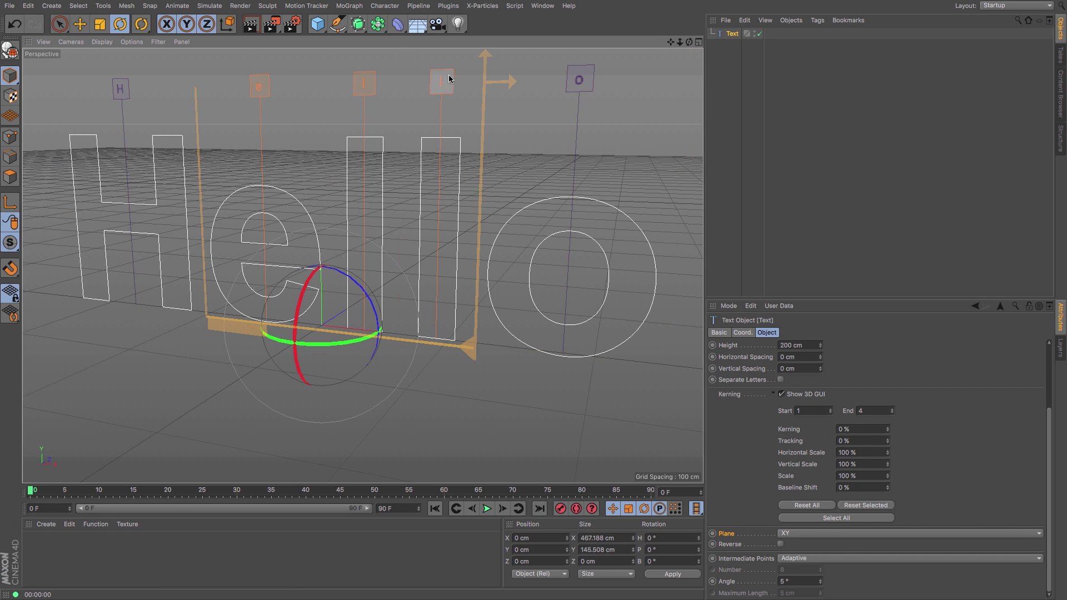
left_click(583, 78, "shift")
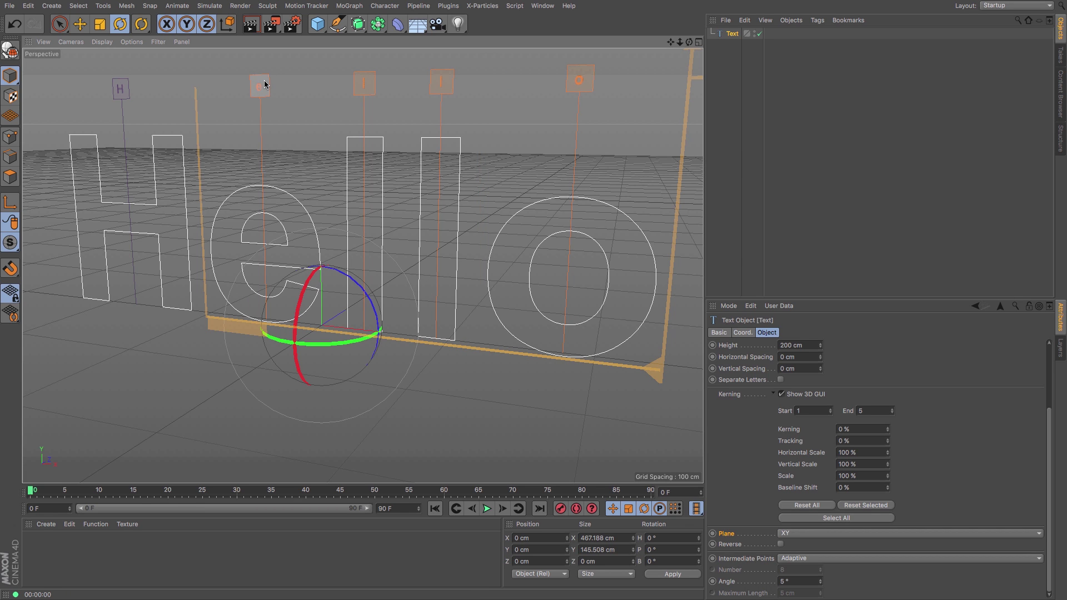
left_click_drag(263, 80, 241, 81)
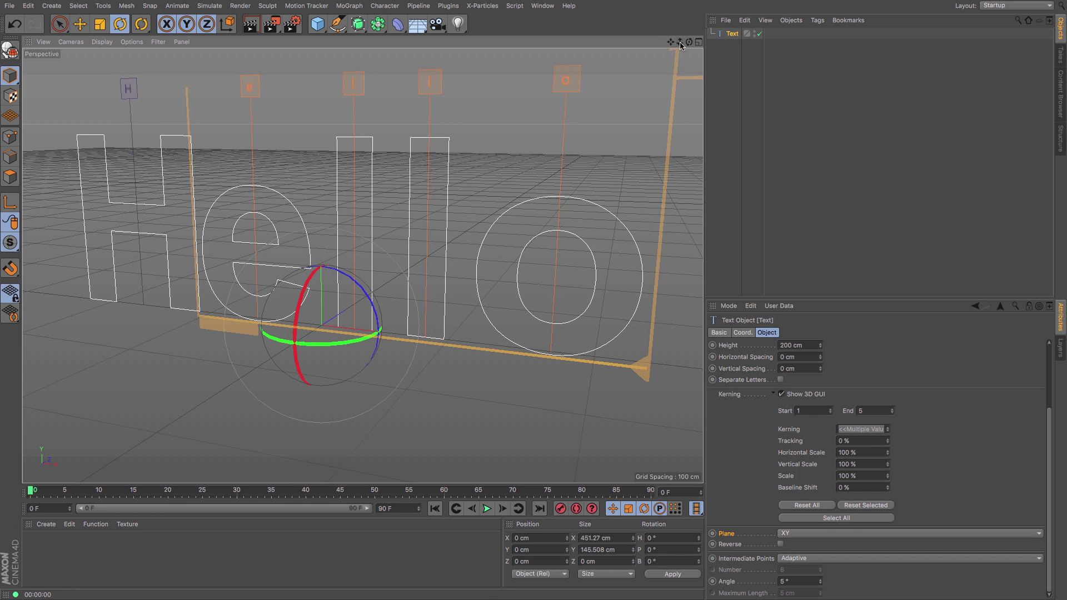
left_click_drag(680, 42, 633, 114)
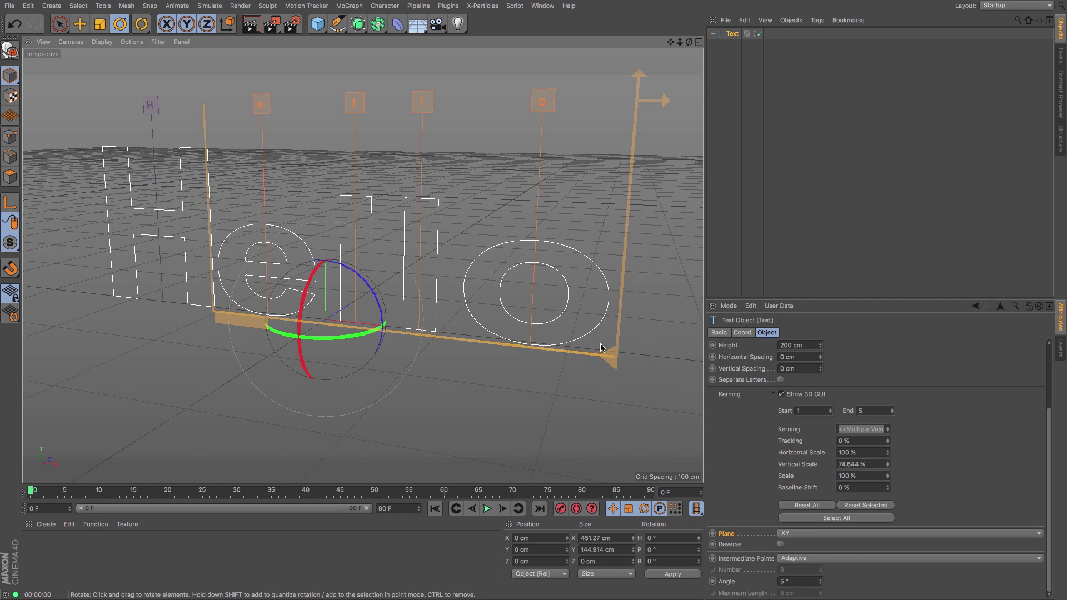
left_click_drag(611, 356, 612, 326)
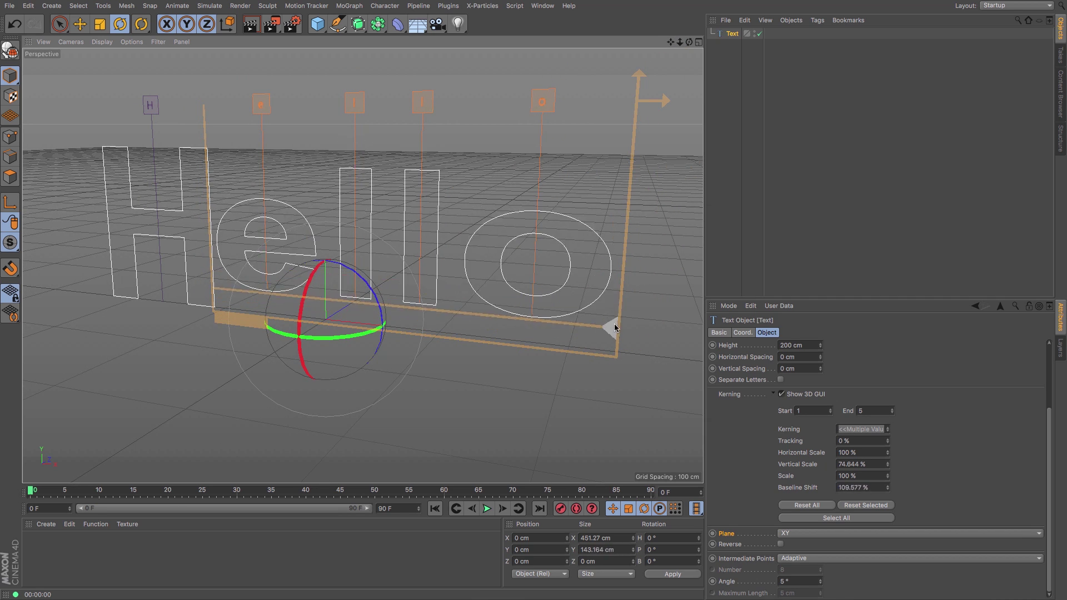
Shrink the two l letters vertically and lower them toward the baseline
left_click(423, 102)
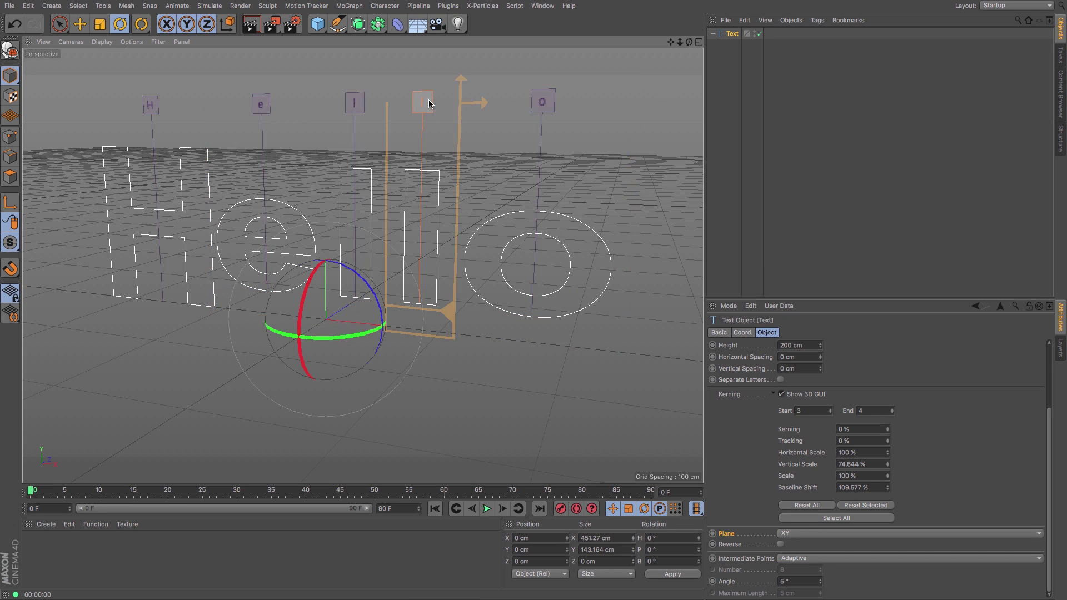
left_click(355, 100, "shift")
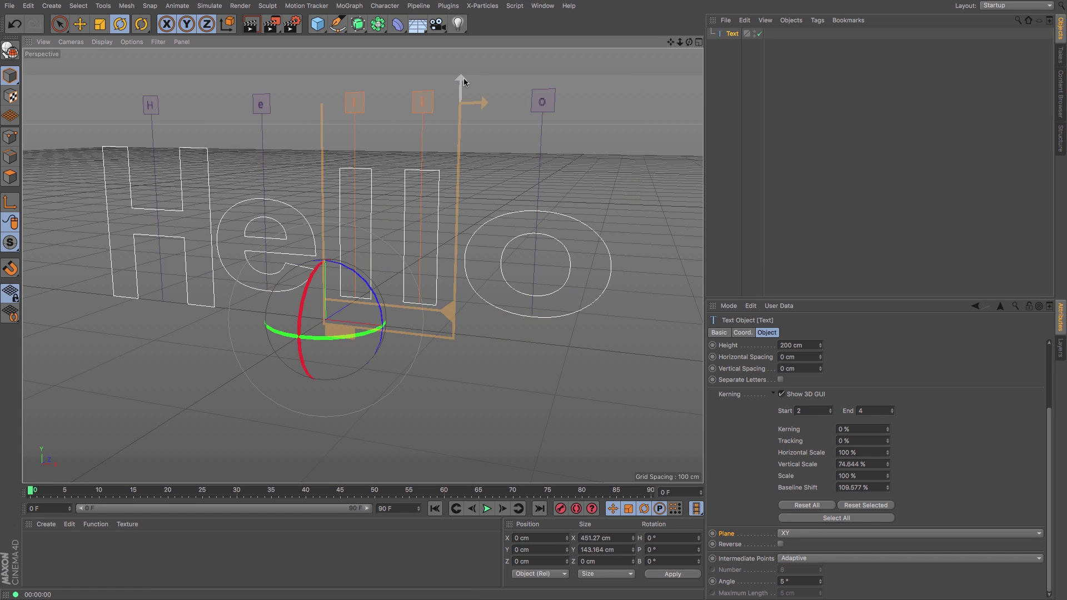
left_click_drag(462, 79, 462, 118)
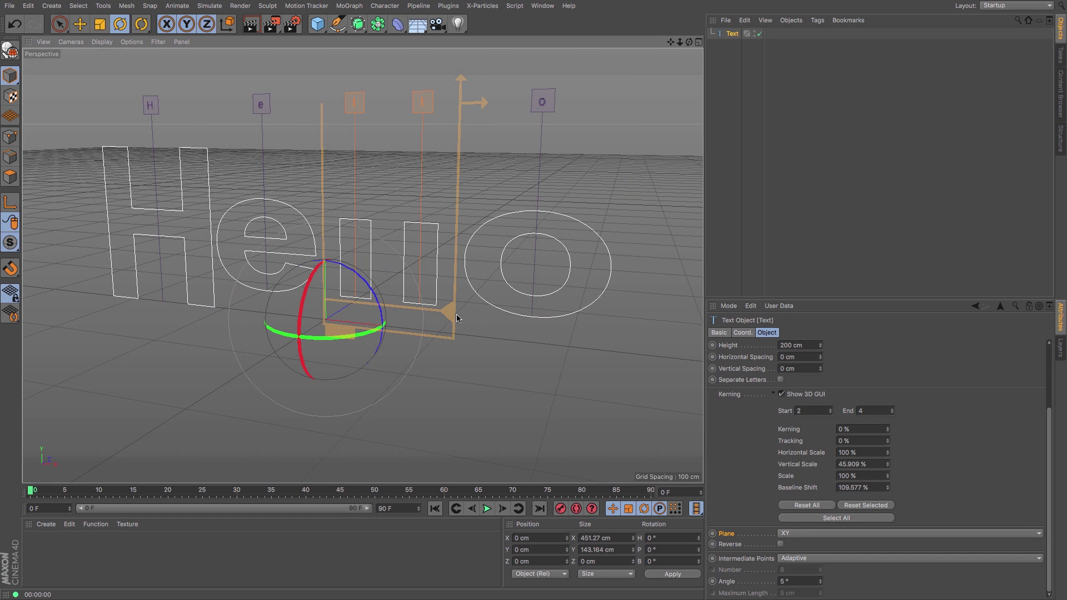
left_click_drag(450, 313, 451, 345)
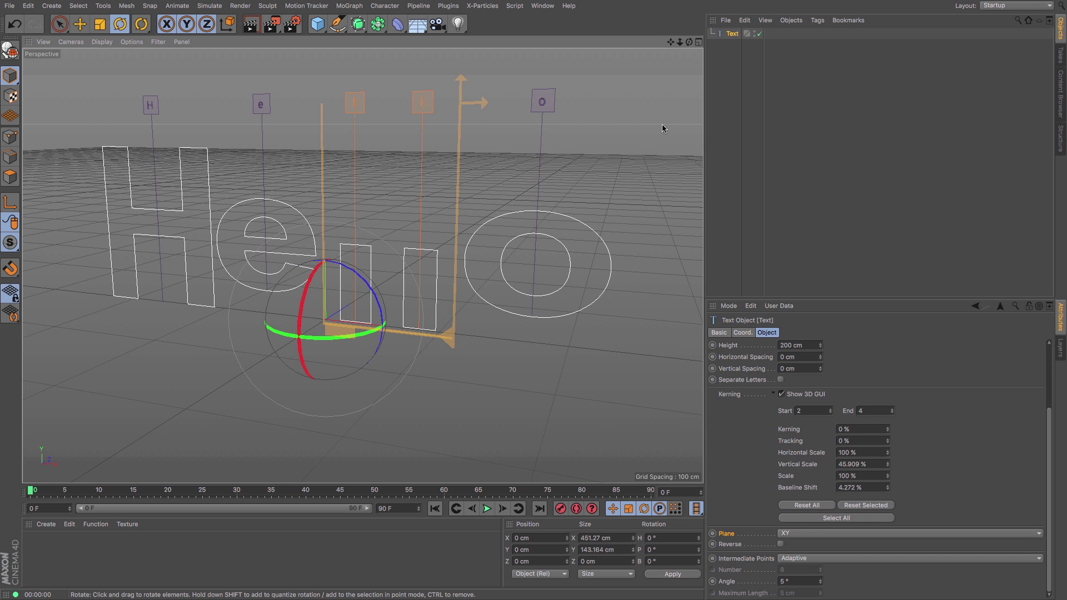
Slide the whole Hello text left with the Move tool, then undo the move
left_click(728, 50)
left_click(732, 33)
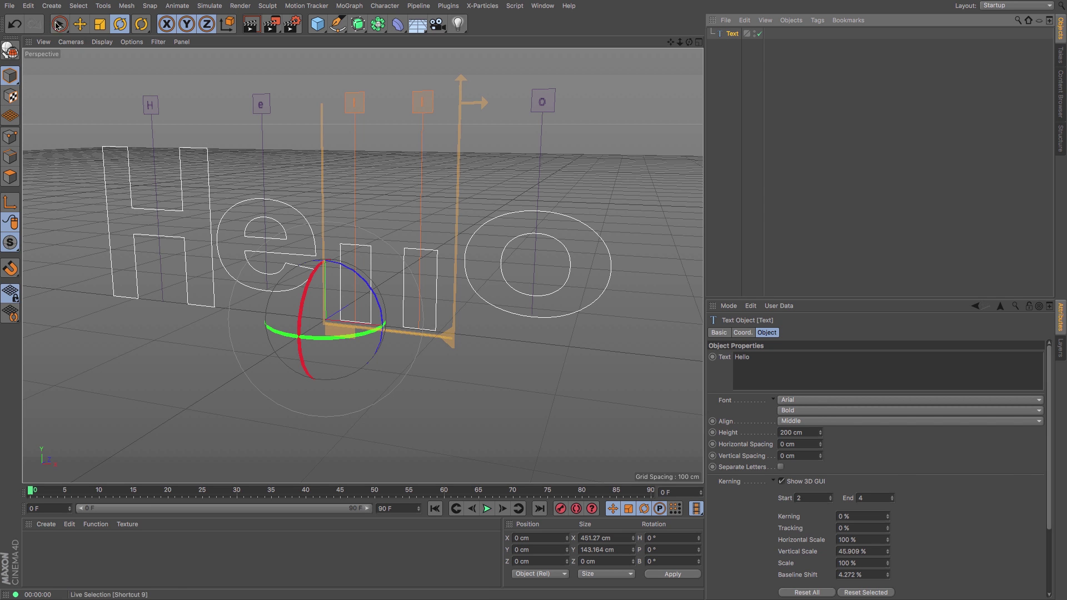
left_click(80, 25)
left_click_drag(417, 328, 447, 314)
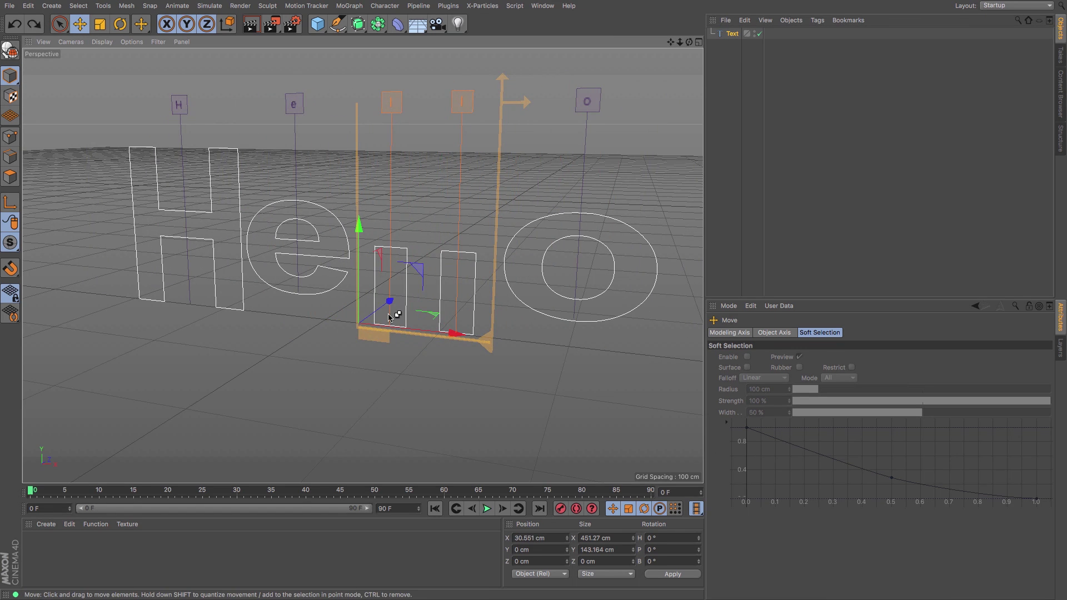
key("ctrl+z")
key("ctrl+z")
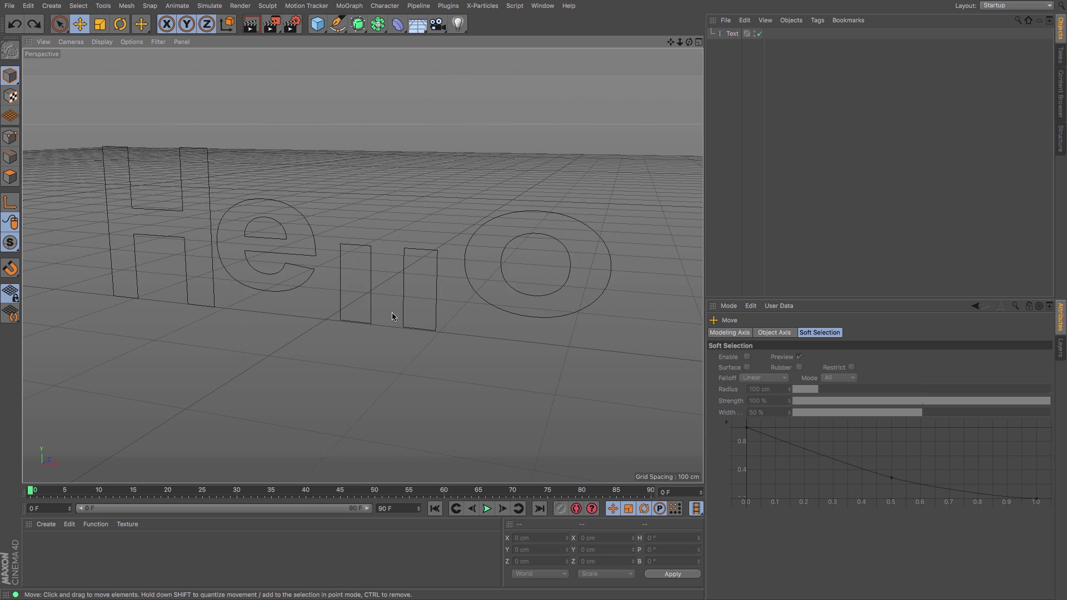
Undo the letter adjustments, restoring Hello to its original spacing and size
left_click(733, 34)
key("ctrl+z")
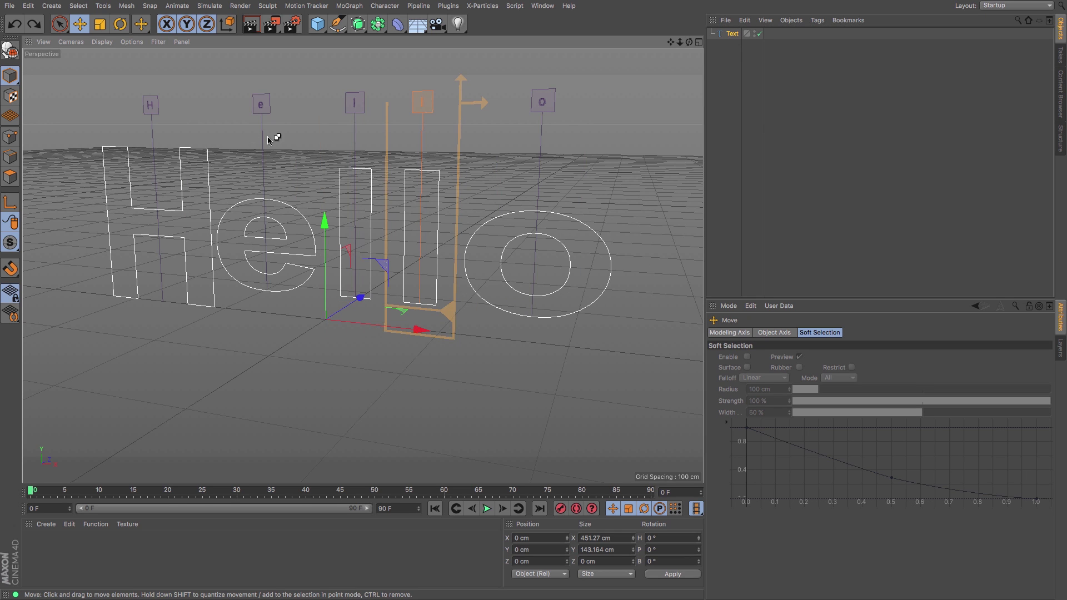
left_click(18, 27)
left_click(16, 28)
left_click(15, 28)
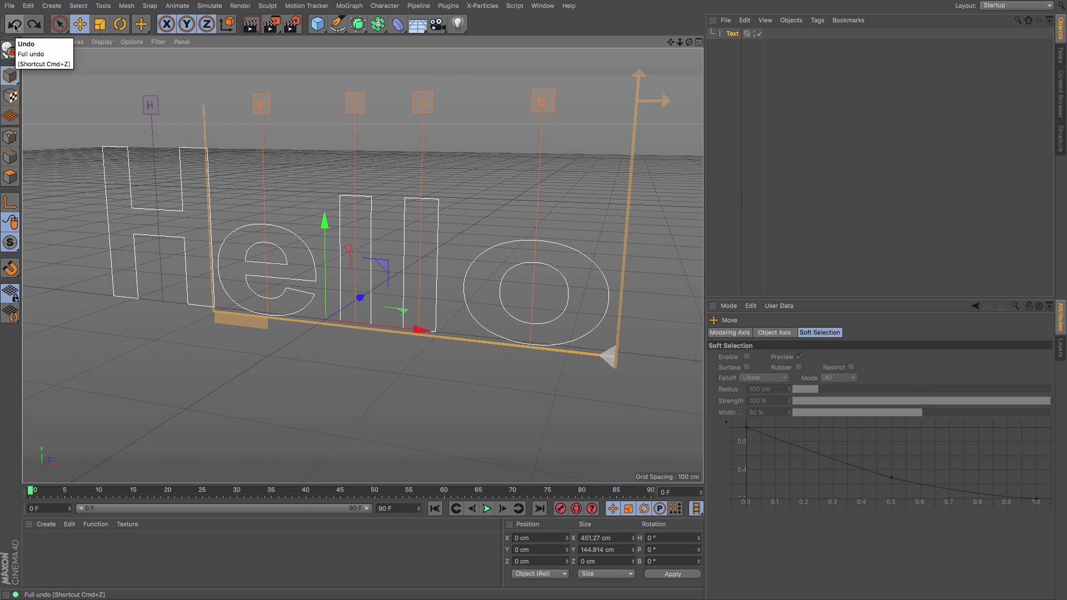
left_click(16, 26)
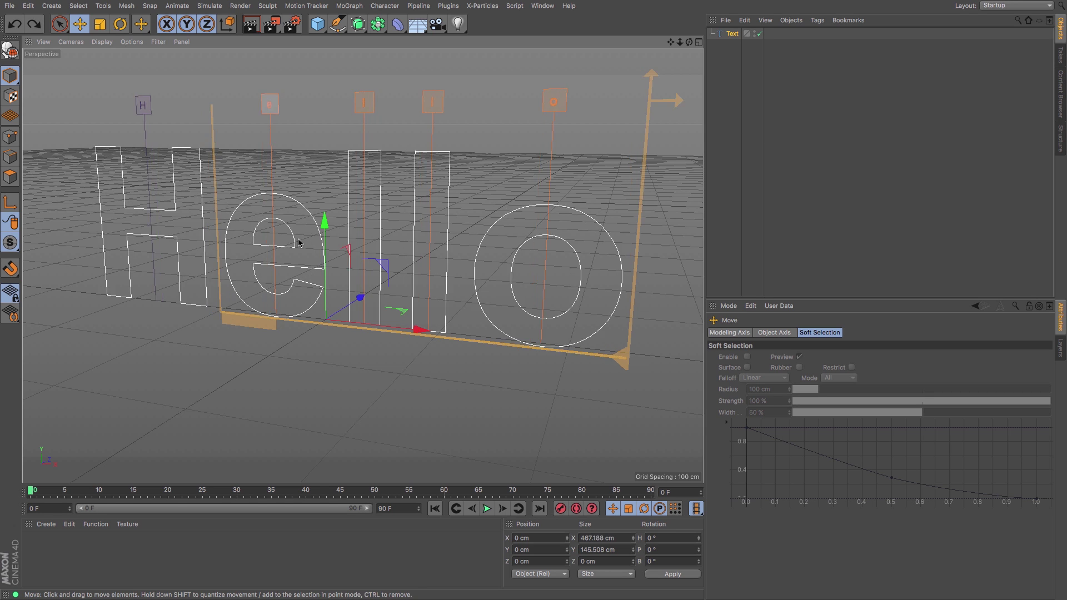
left_click(739, 71)
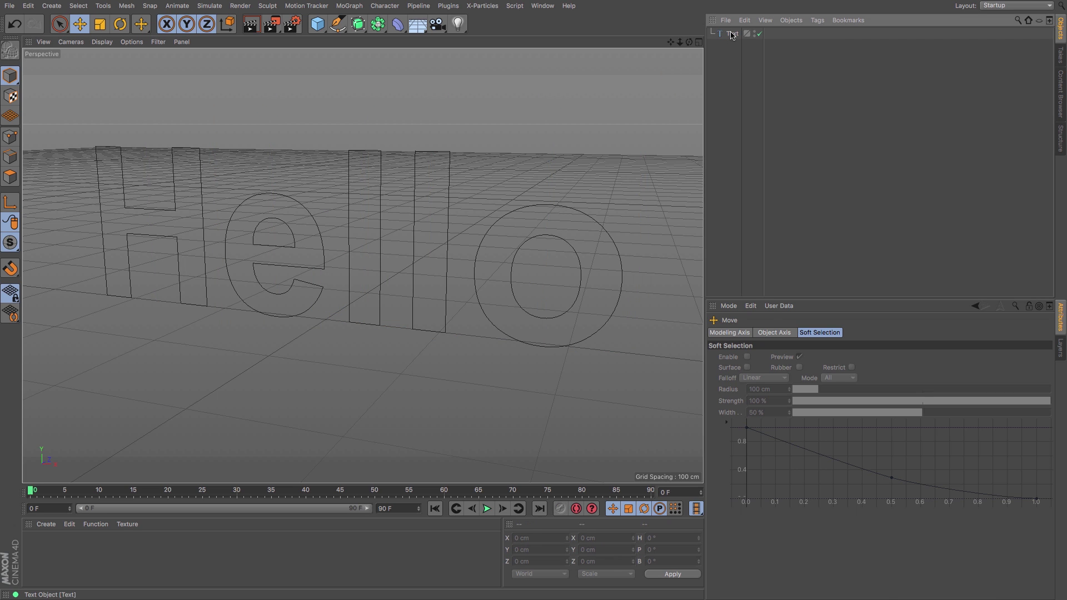
left_click(731, 34)
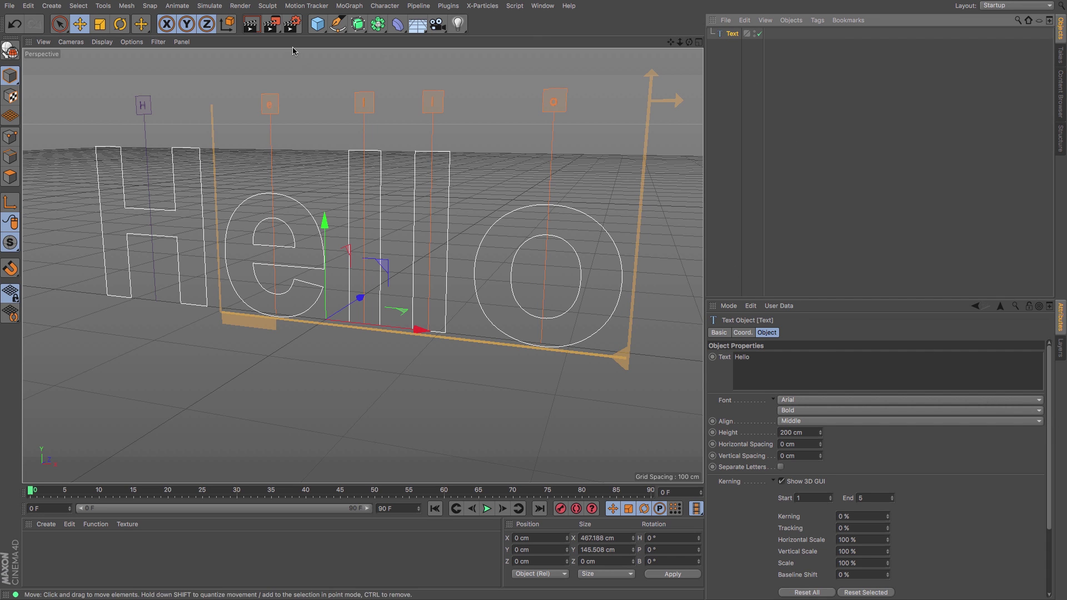
Add an Extrude generator with the Text spline as its child, making Hello 20 cm deep
left_click(354, 28)
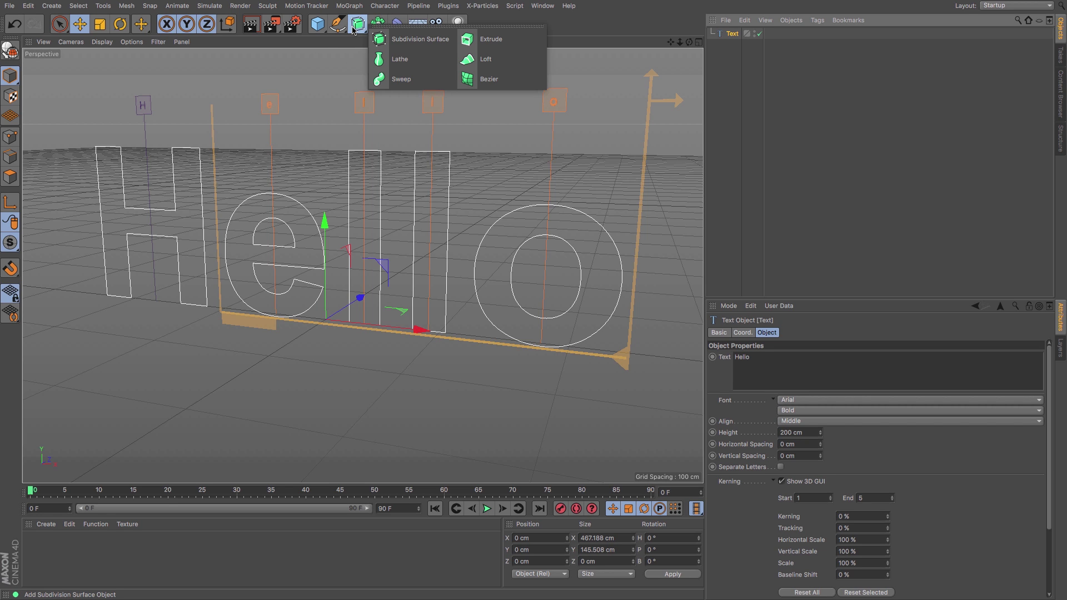
left_click(473, 37)
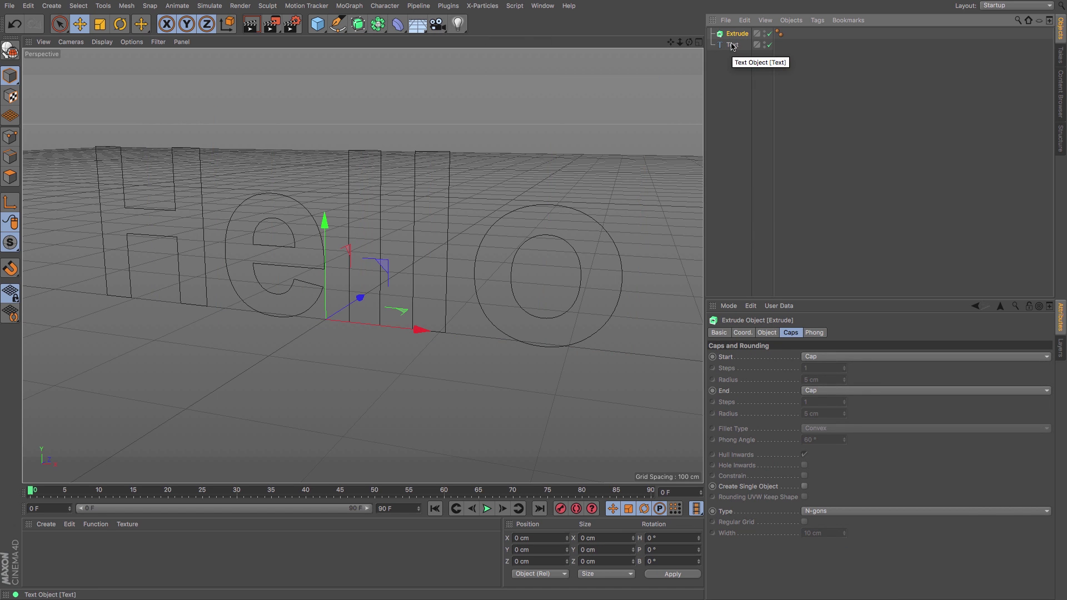
left_click_drag(732, 47, 738, 38)
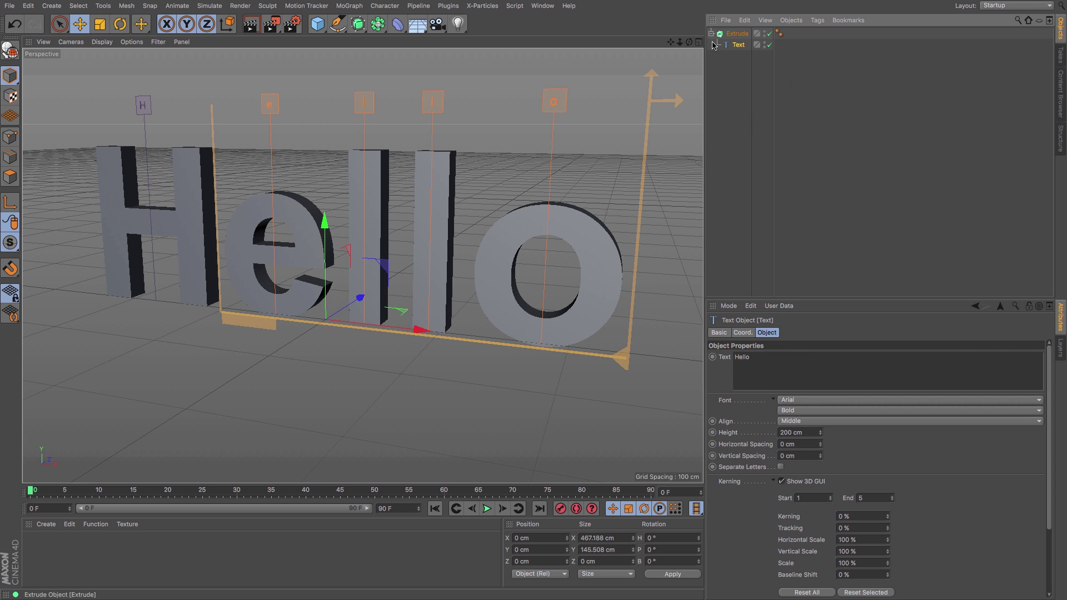
left_click(10, 26)
left_click(9, 26)
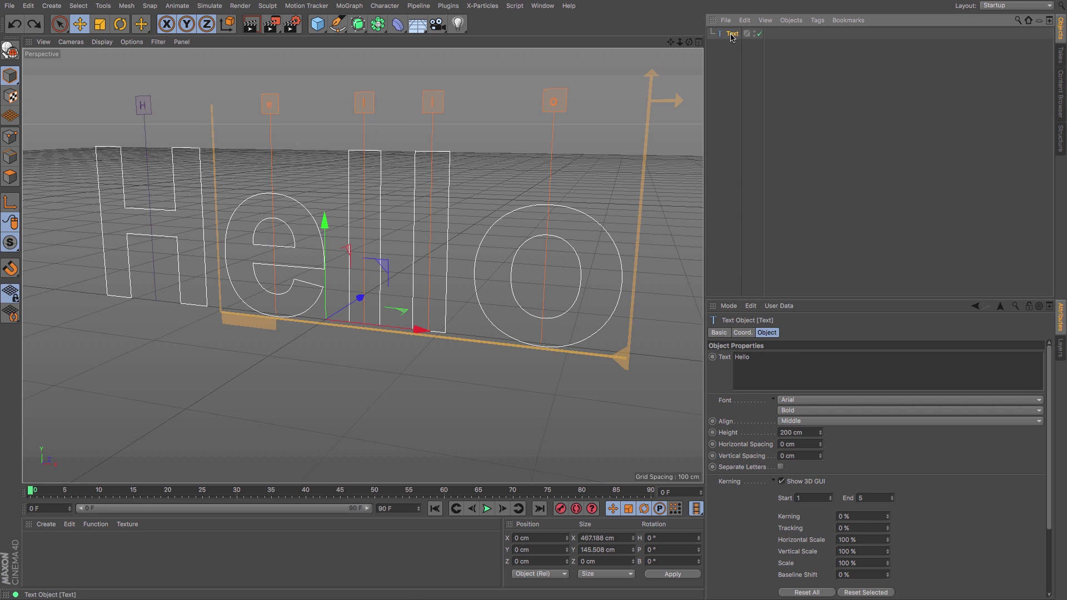
left_click(359, 29)
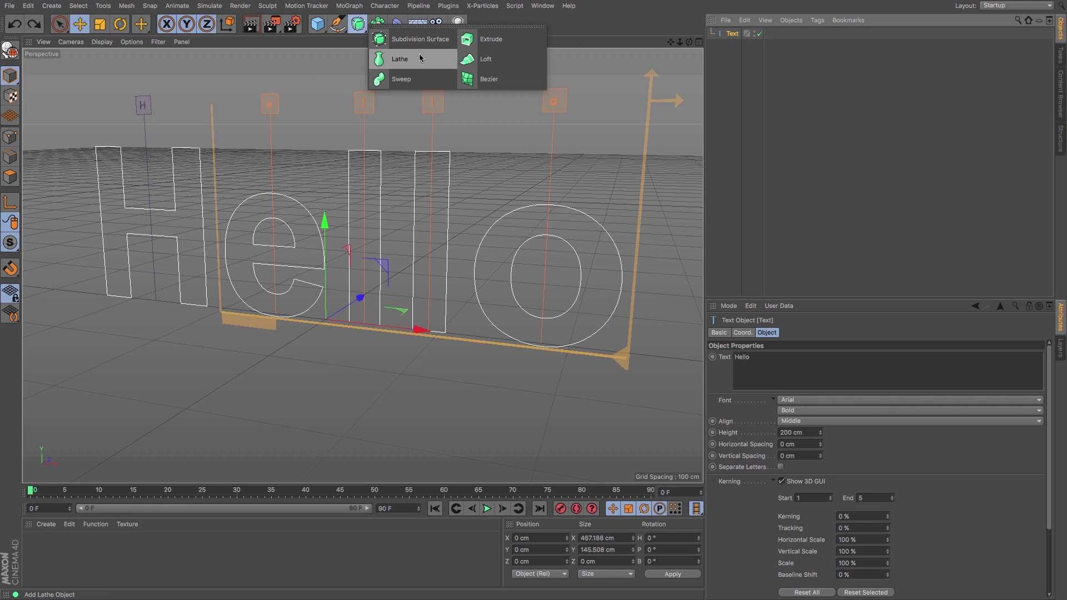
left_click(489, 43, "alt")
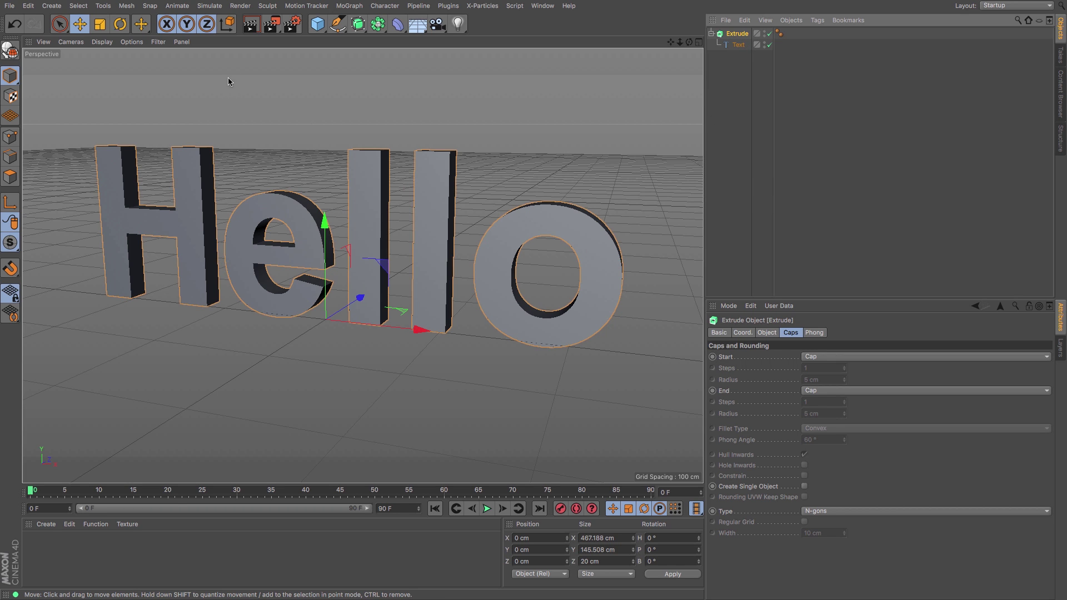
left_click(251, 23)
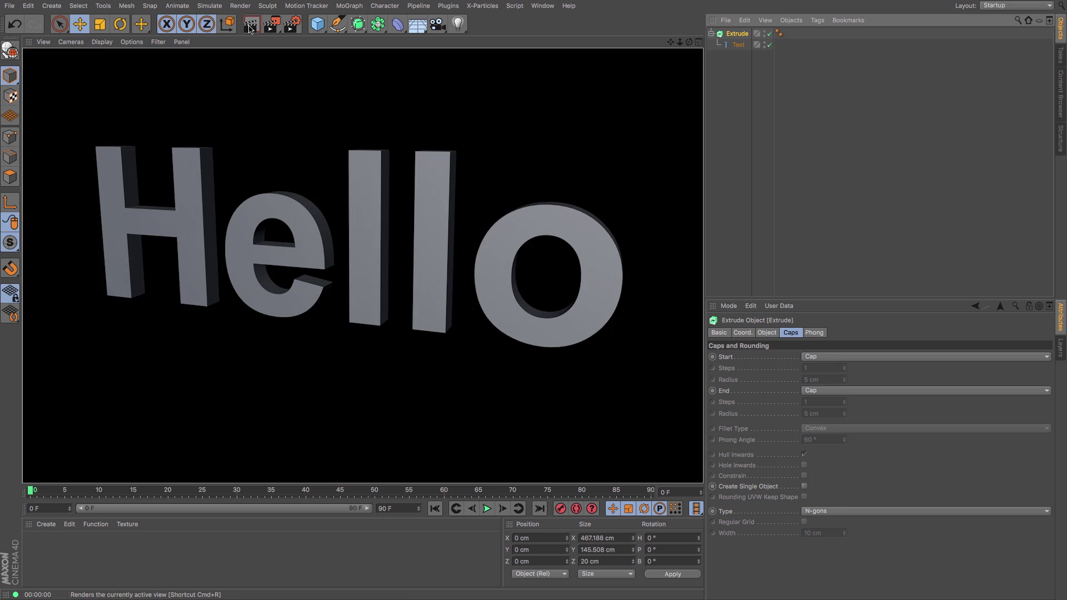
left_click(737, 34)
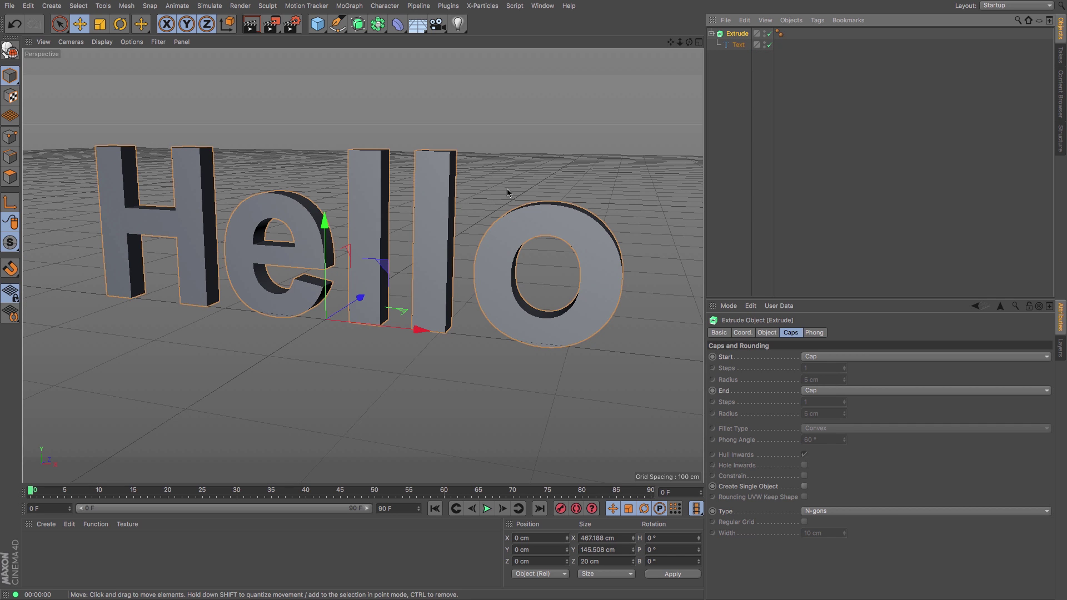
left_click_drag(282, 115, 439, 227, "alt")
scroll(436, 225, "up", 8)
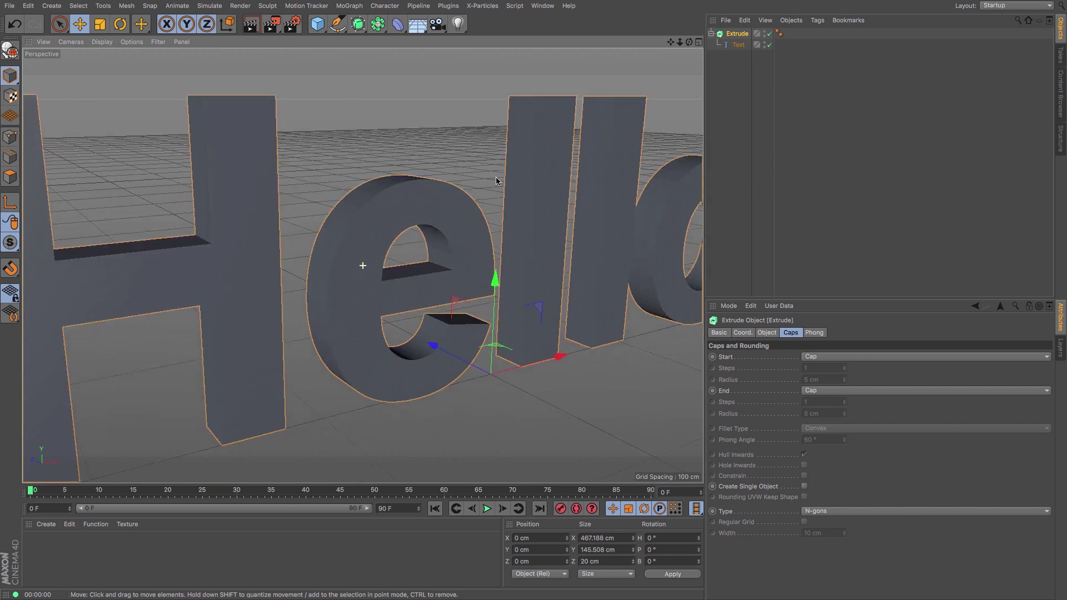
left_click_drag(493, 147, 431, 206, "alt")
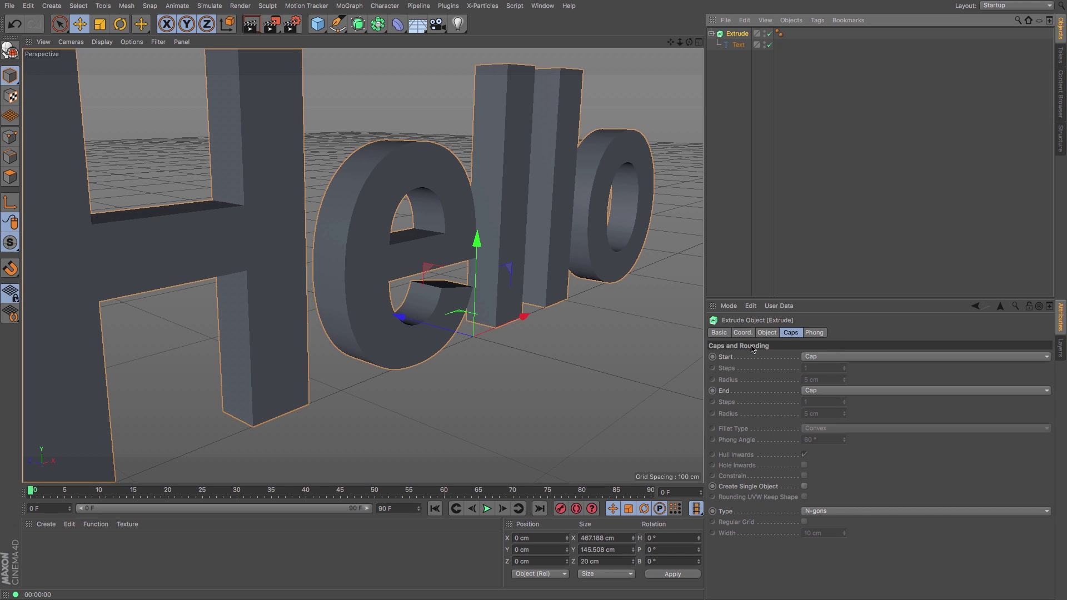
Try a 30 cm extrusion depth, then undo it back to 20 cm
left_click(767, 334)
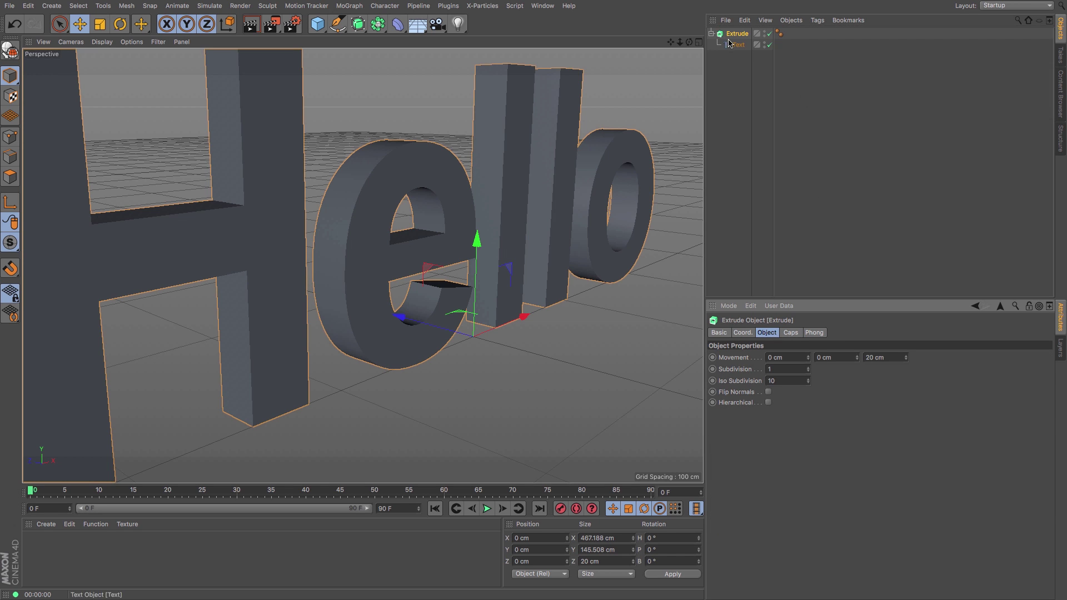
left_click(889, 359)
type("30")
key("Return")
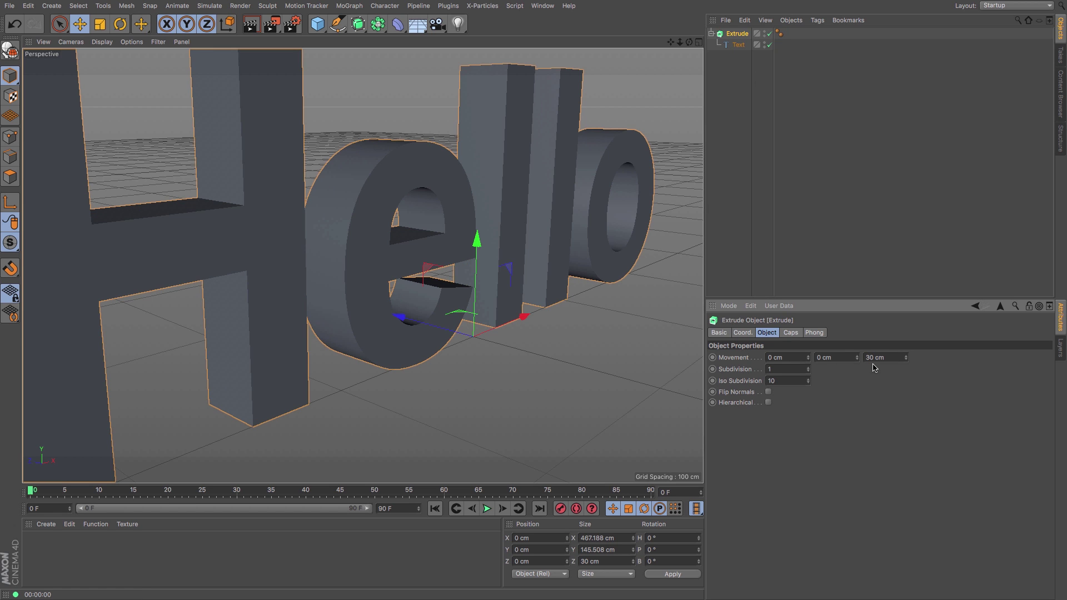
key("super+z")
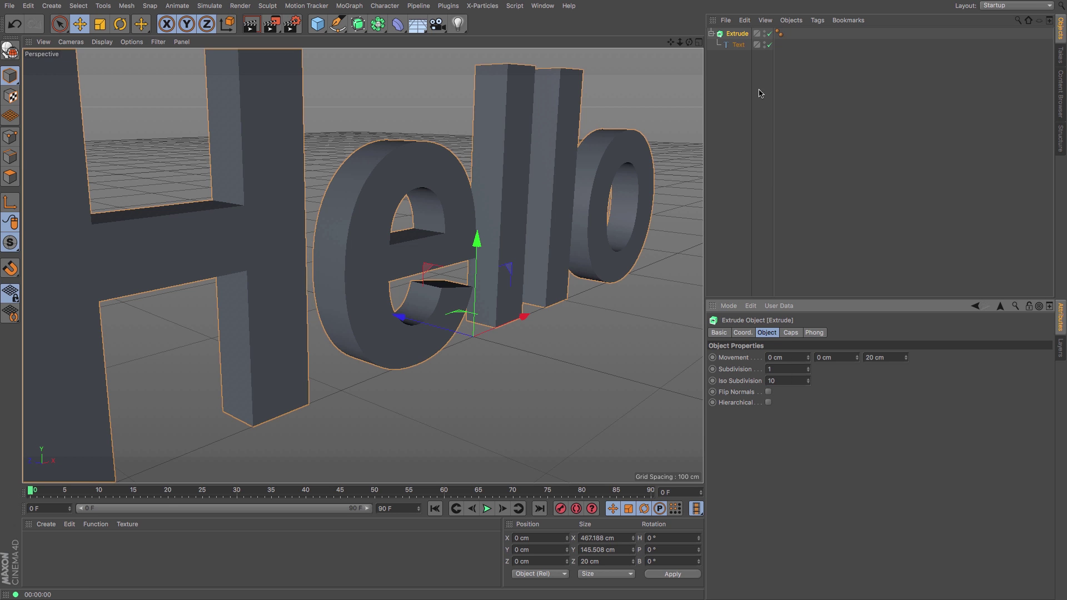
left_click(738, 45)
left_click(737, 39)
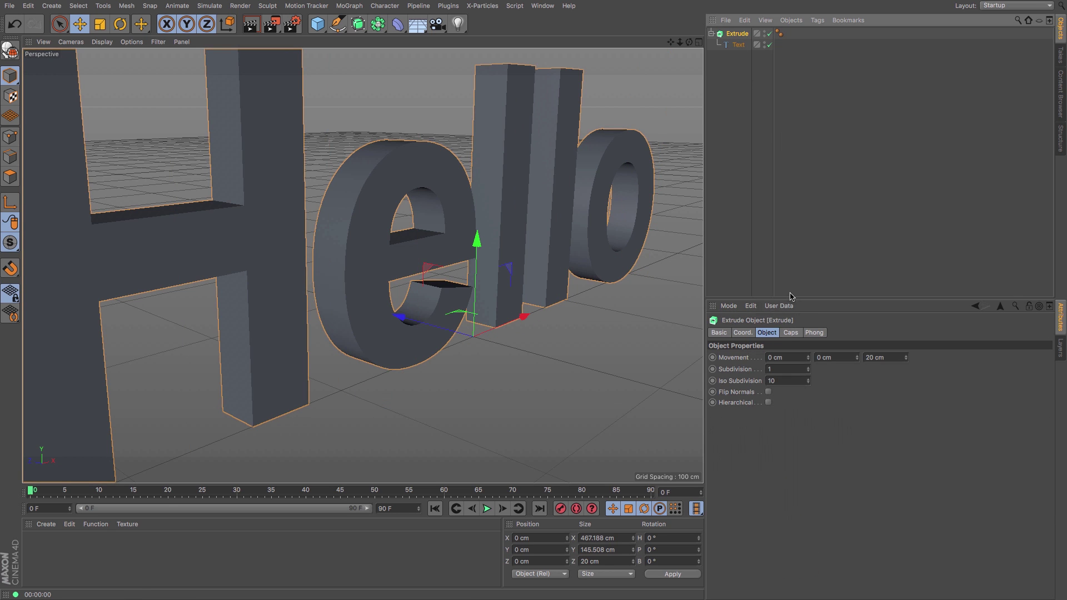
Set both the Start and End caps of the Extrude to Fillet Cap
left_click(790, 333)
left_click(825, 359)
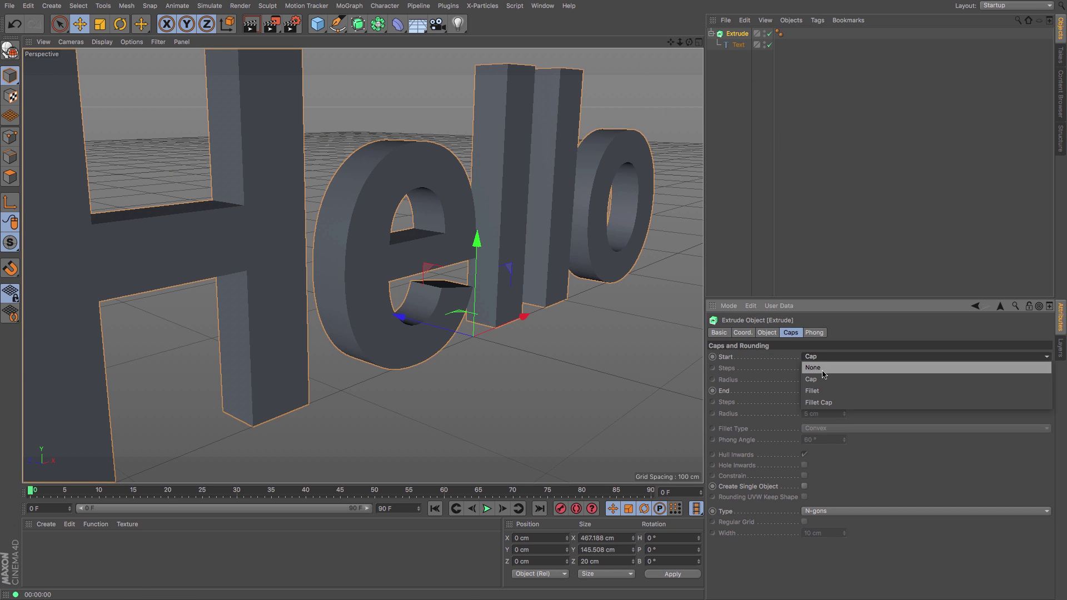
left_click(820, 403)
left_click(834, 392)
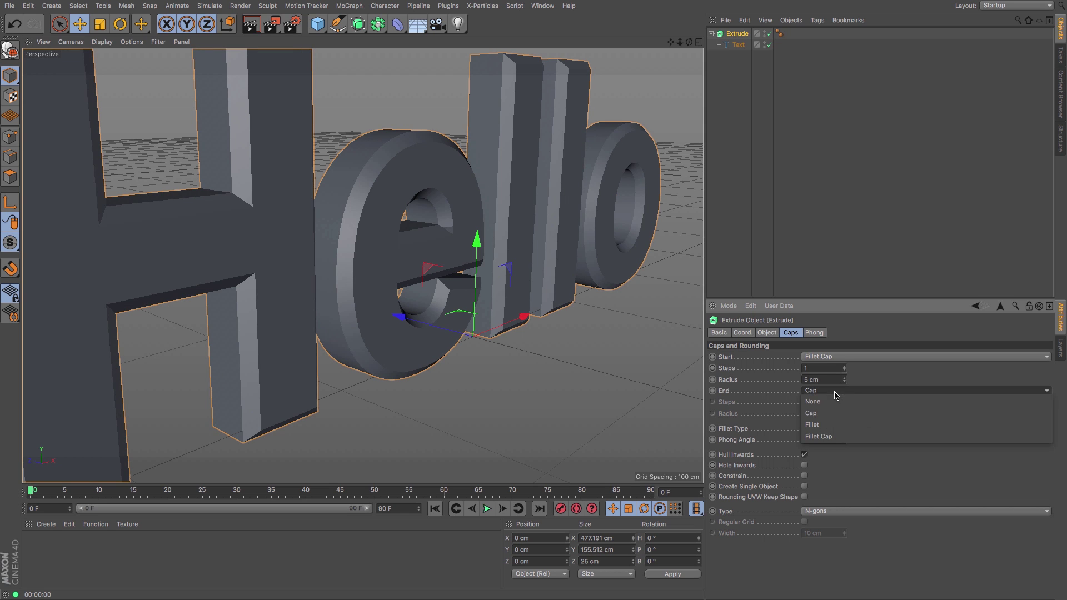
left_click(824, 435)
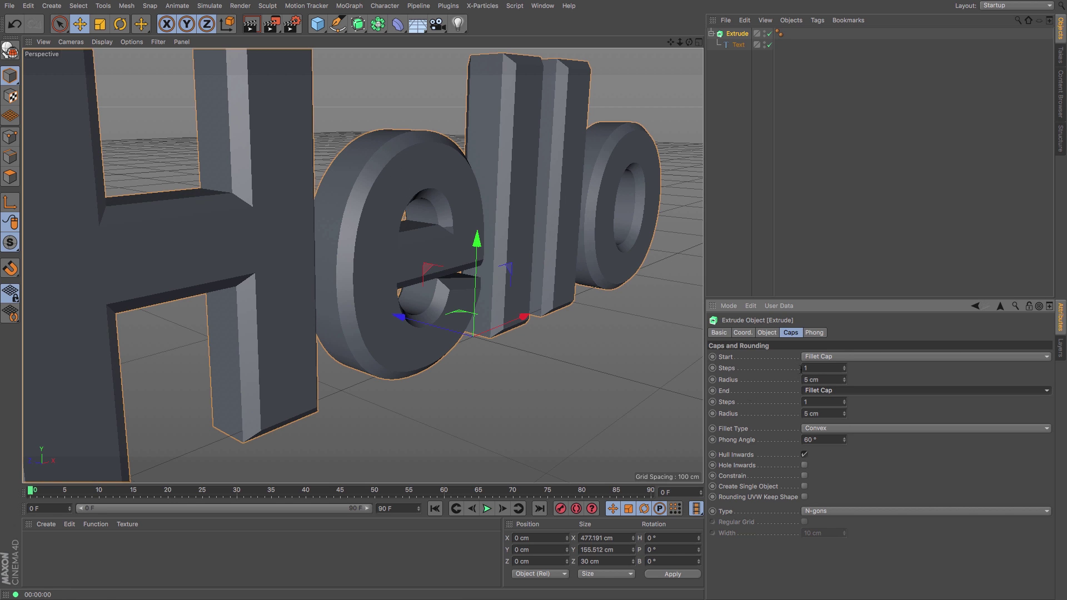
Raise the Start fillet steps to 5 and orbit to inspect the rounded letters
left_click(844, 367)
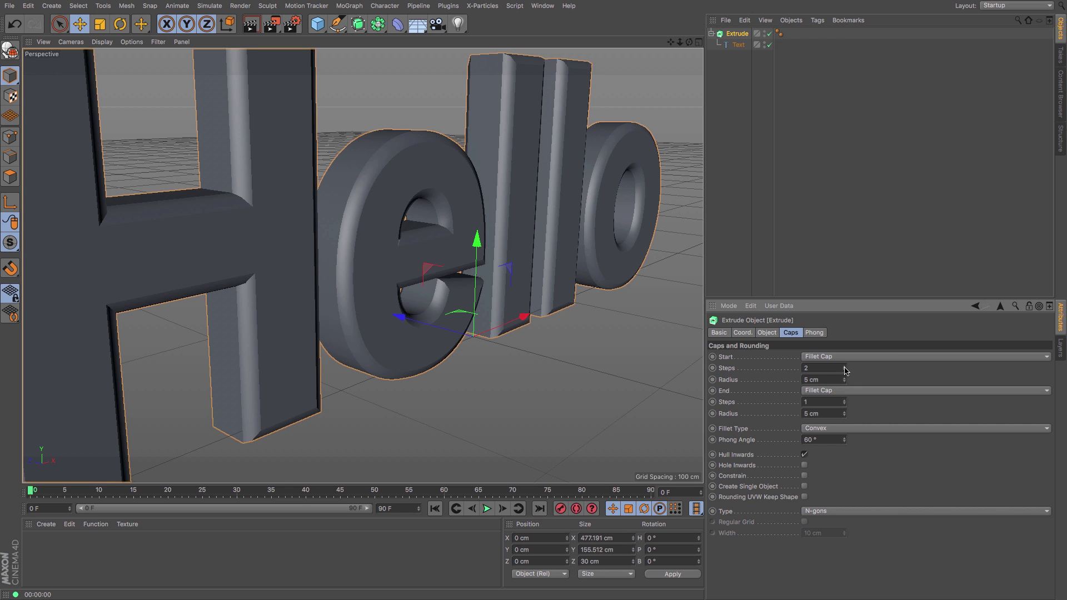
left_click(844, 367)
left_click(844, 367)
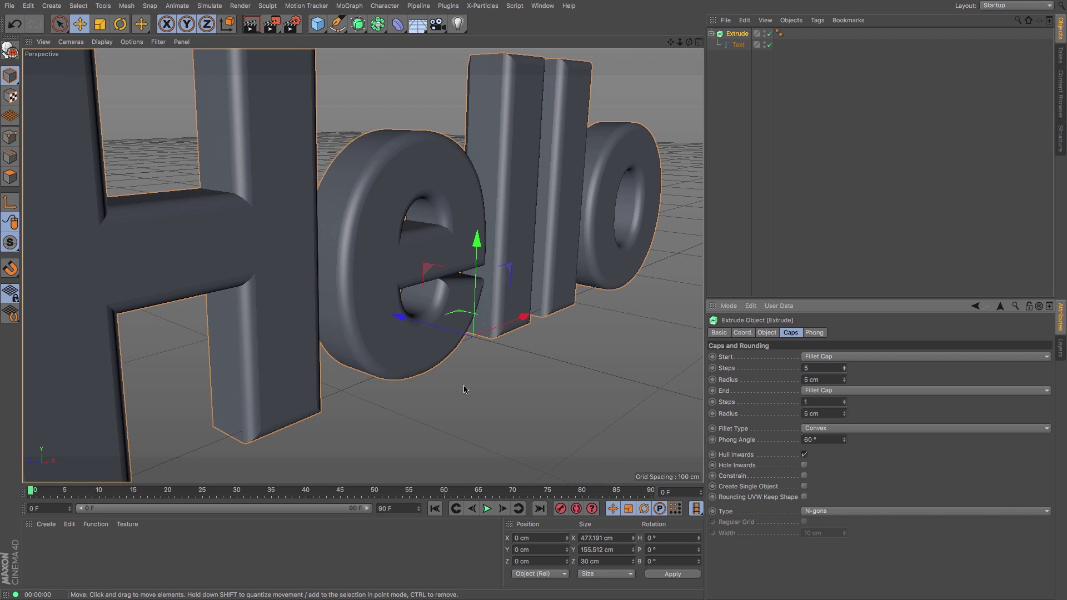
scroll(461, 385, "down", 5)
left_click_drag(410, 376, 355, 366, "alt")
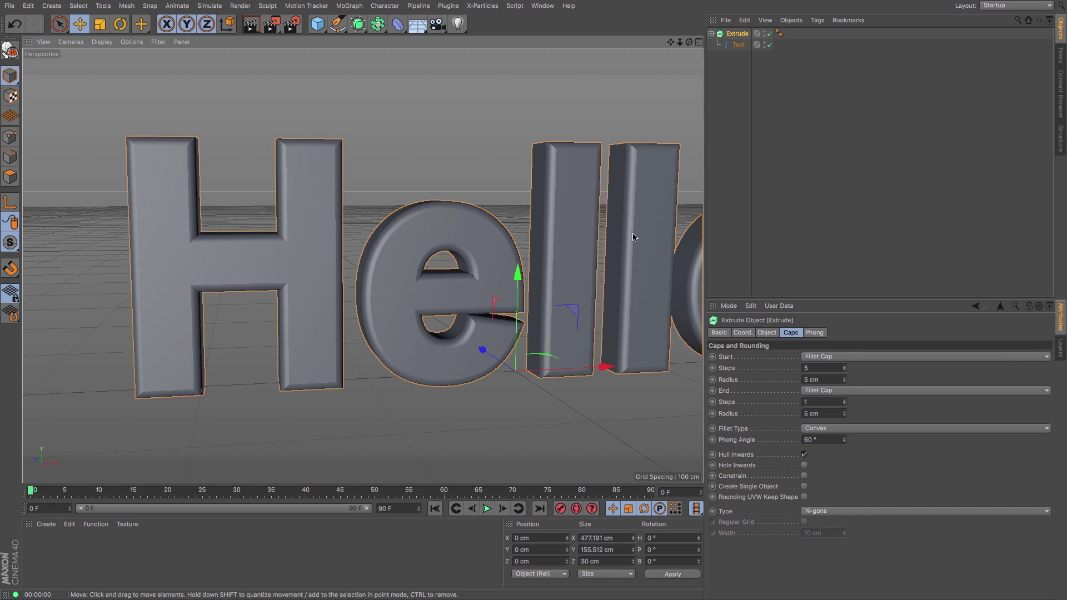
Raise End Steps to 5 and adjust both fillet radii, ending at 5 cm each
left_click(770, 33)
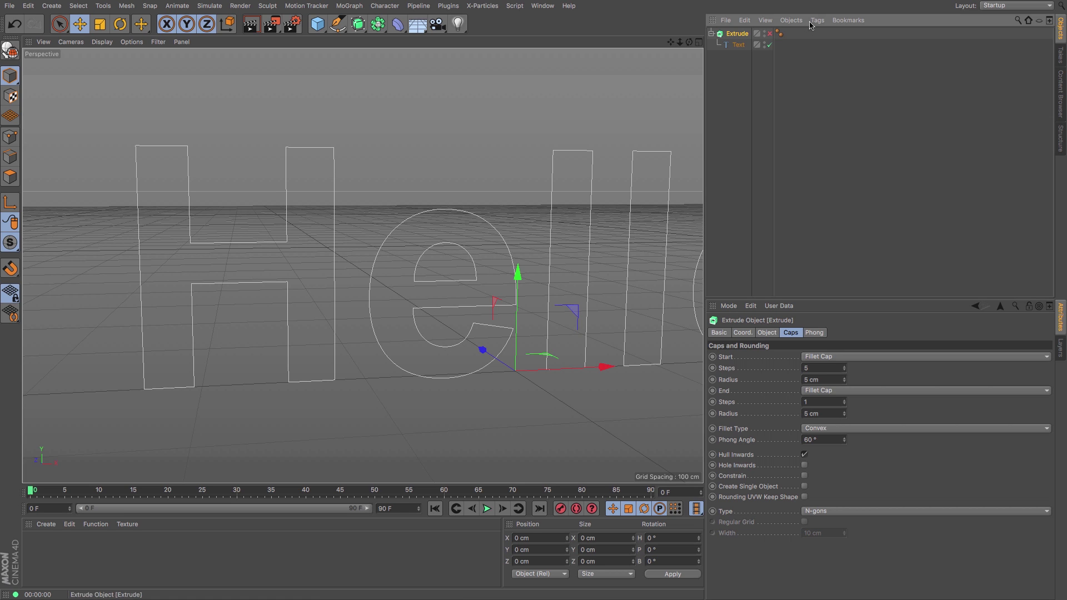
left_click(769, 34)
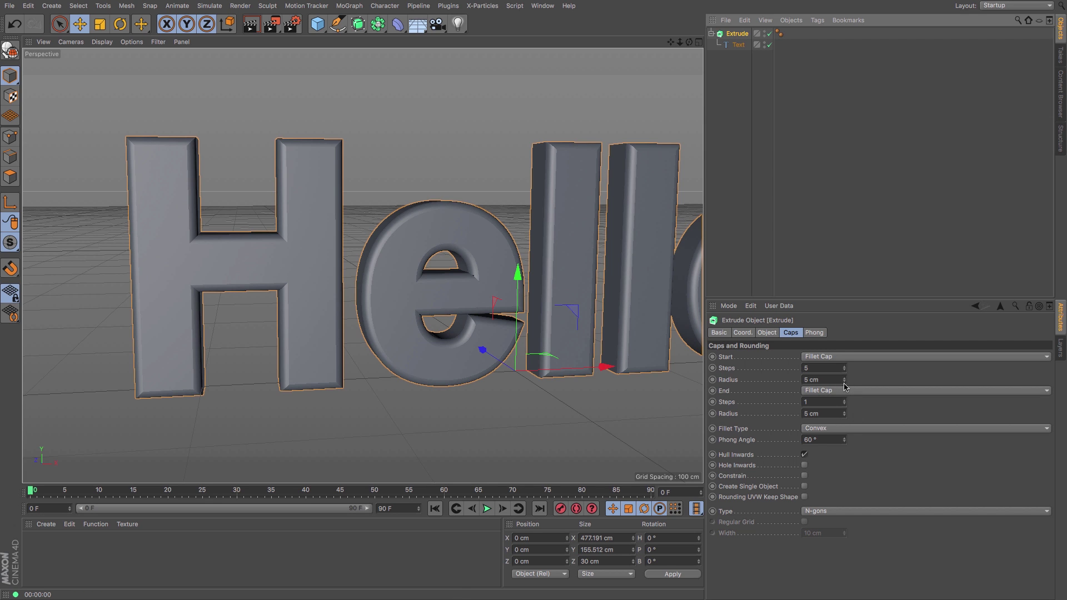
left_click_drag(845, 382, 678, 372)
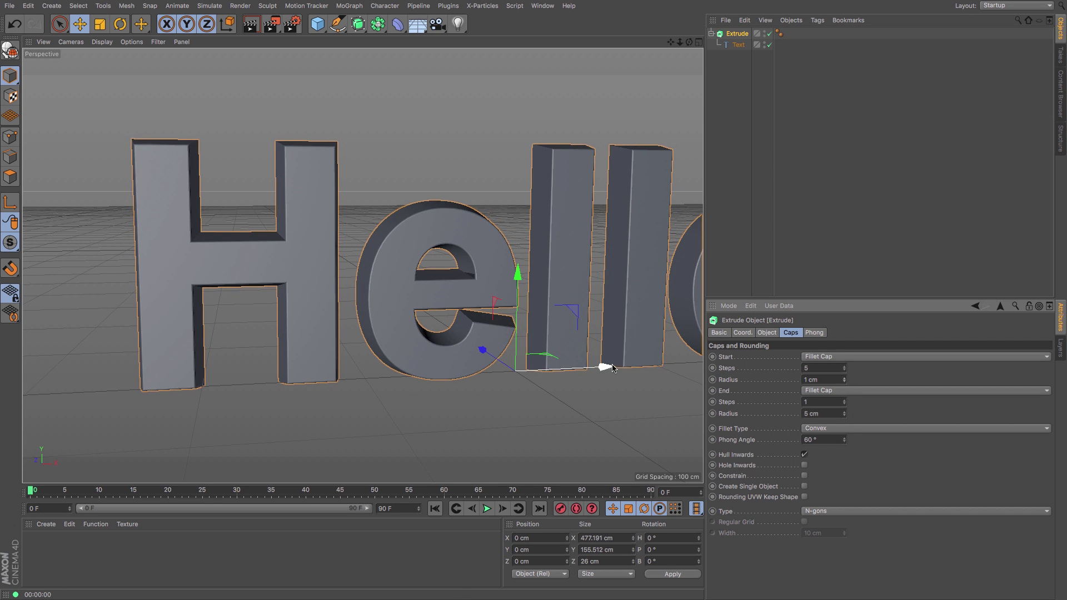
left_click(844, 401)
left_click(844, 400)
left_click(845, 415)
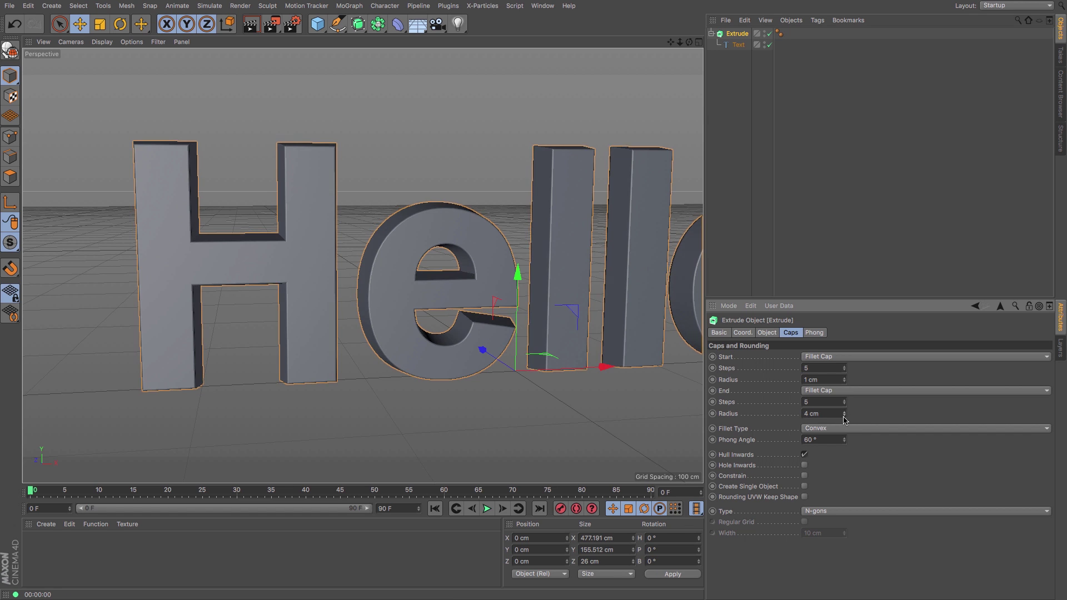
left_click(844, 416)
left_click(844, 416)
left_click(844, 415)
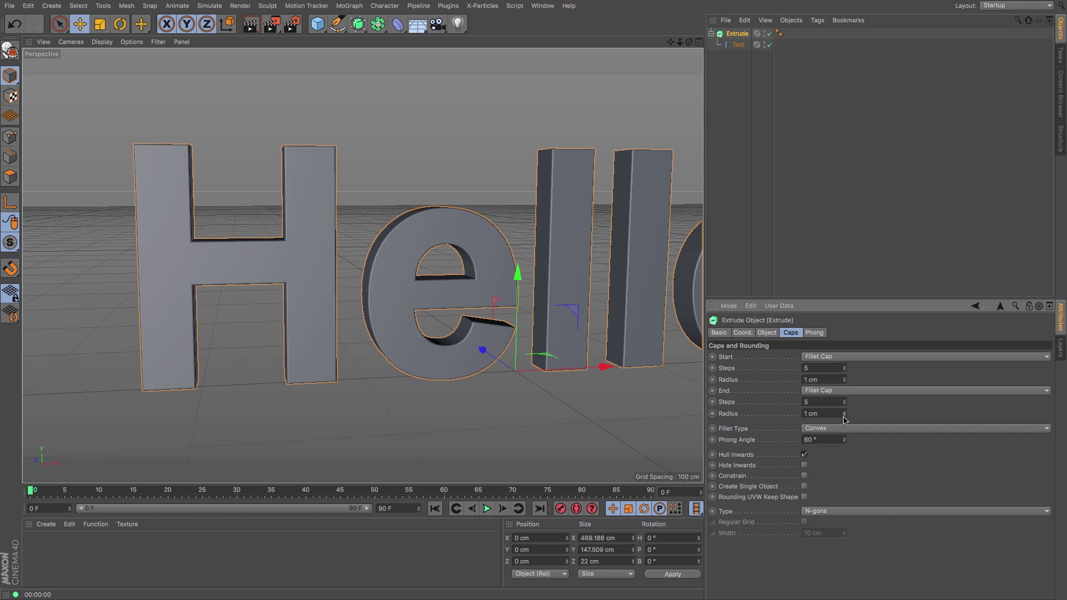
left_click(845, 412)
left_click(845, 411)
left_click(845, 412)
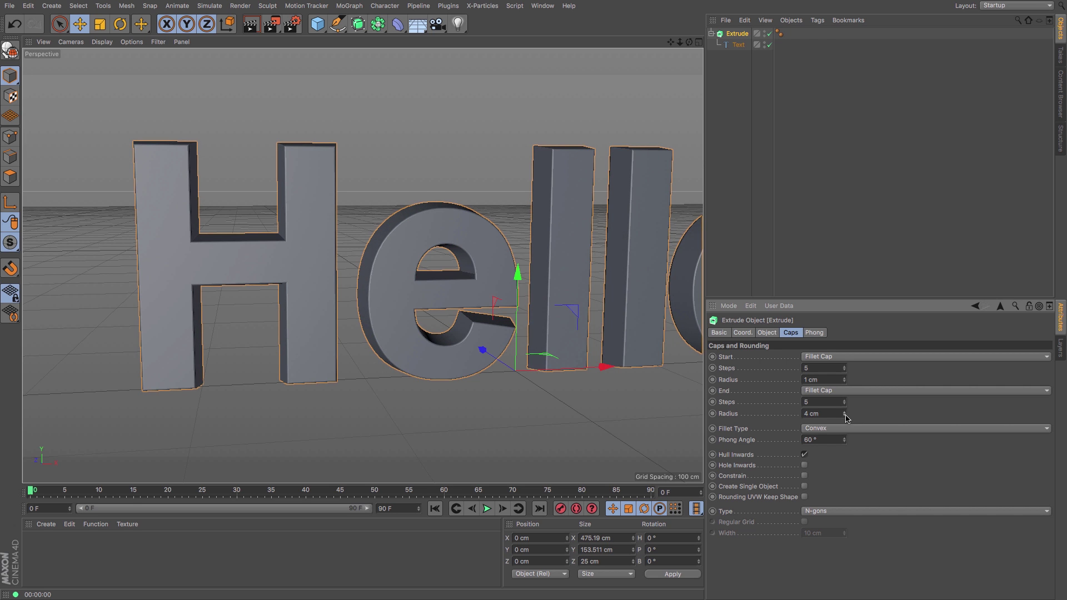
left_click(844, 416)
left_click(844, 377)
left_click(844, 378)
left_click(844, 377)
left_click(844, 378)
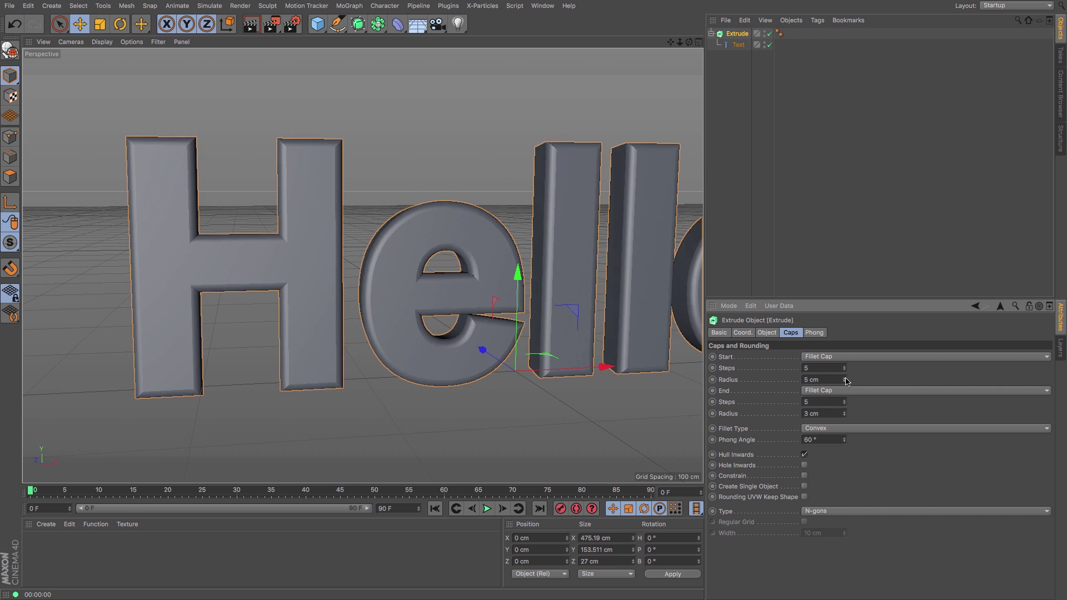
left_click(844, 412)
left_click(844, 413)
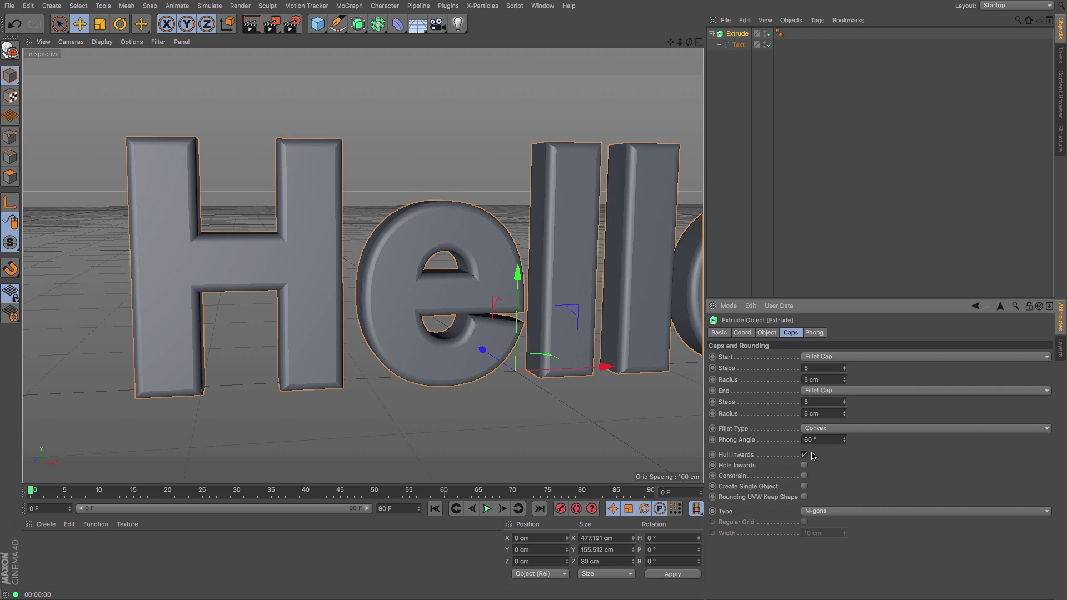
Enable Constrain to keep the rounding inside the letter outlines, comparing on and off
left_click(804, 476)
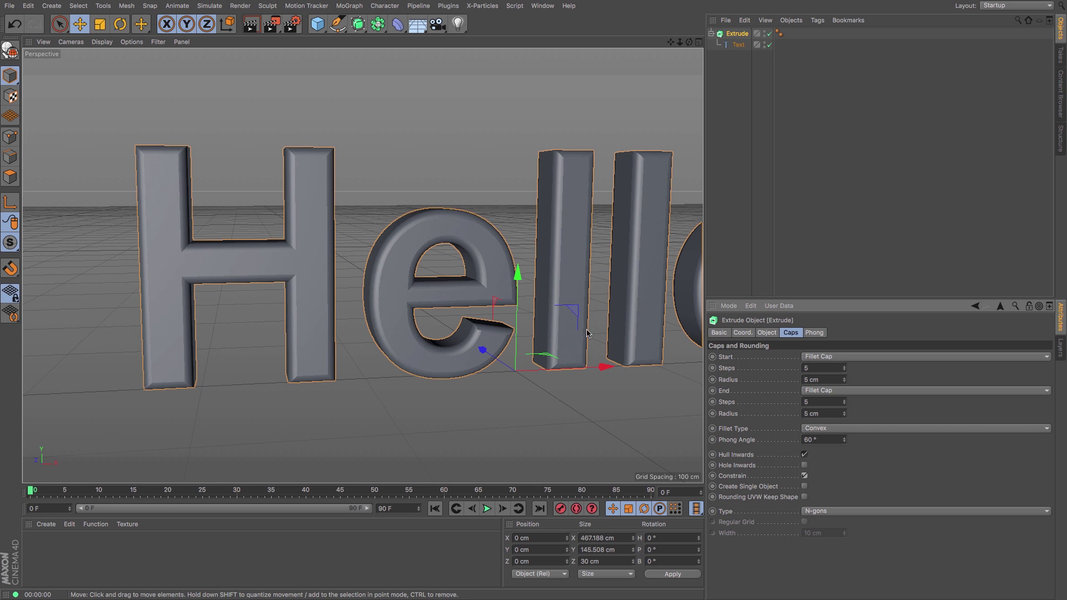
left_click(804, 477)
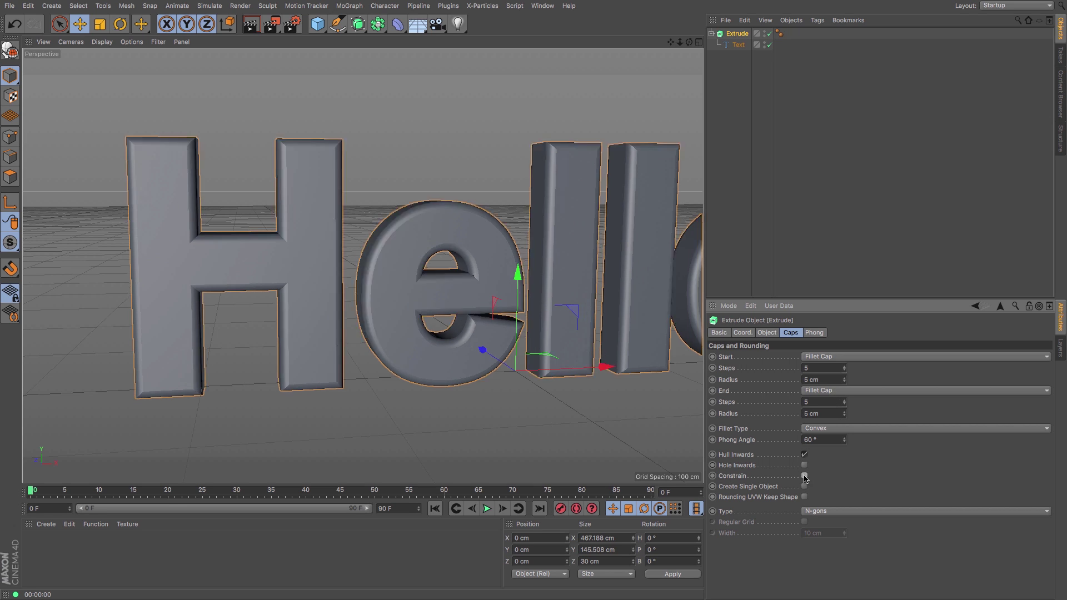
left_click(804, 476)
left_click(805, 477)
left_click(804, 476)
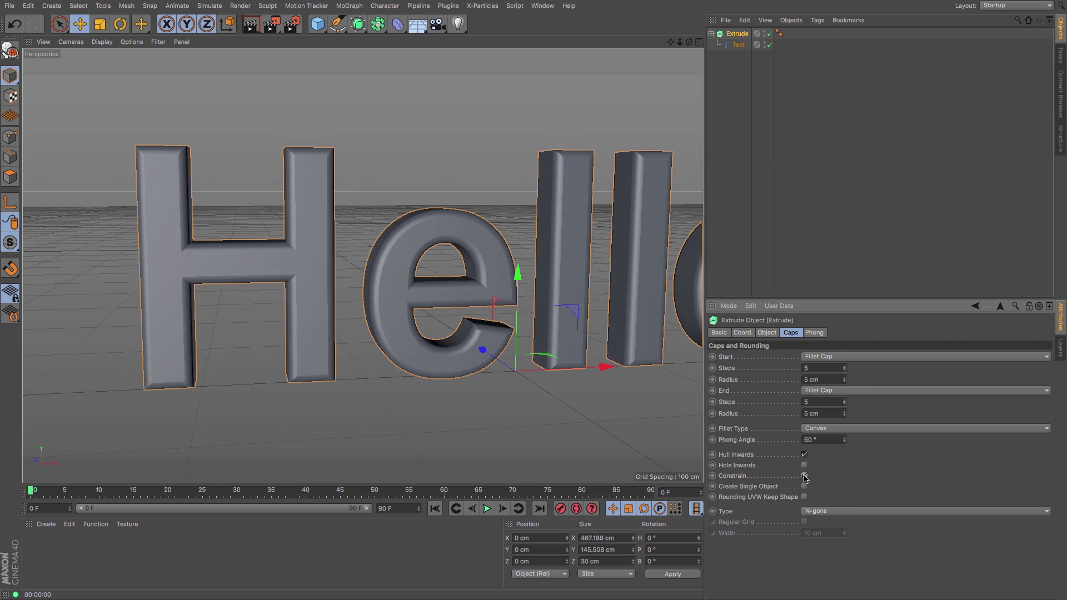
left_click(804, 476)
left_click(804, 476)
left_click(805, 477)
left_click(804, 476)
Lower both the Start and End fillet radii to 3 cm
left_click(844, 415)
left_click(844, 415)
left_click(845, 381)
left_click(844, 381)
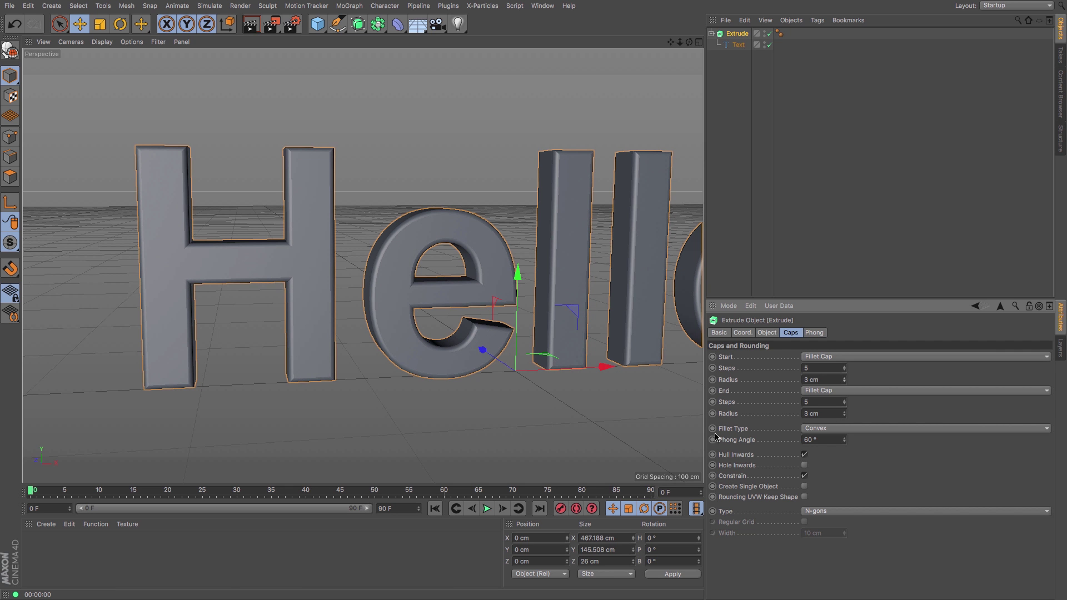
Close in on the letter e and try the Linear, Convex and Concave fillet types
left_click_drag(393, 255, 532, 281, "alt")
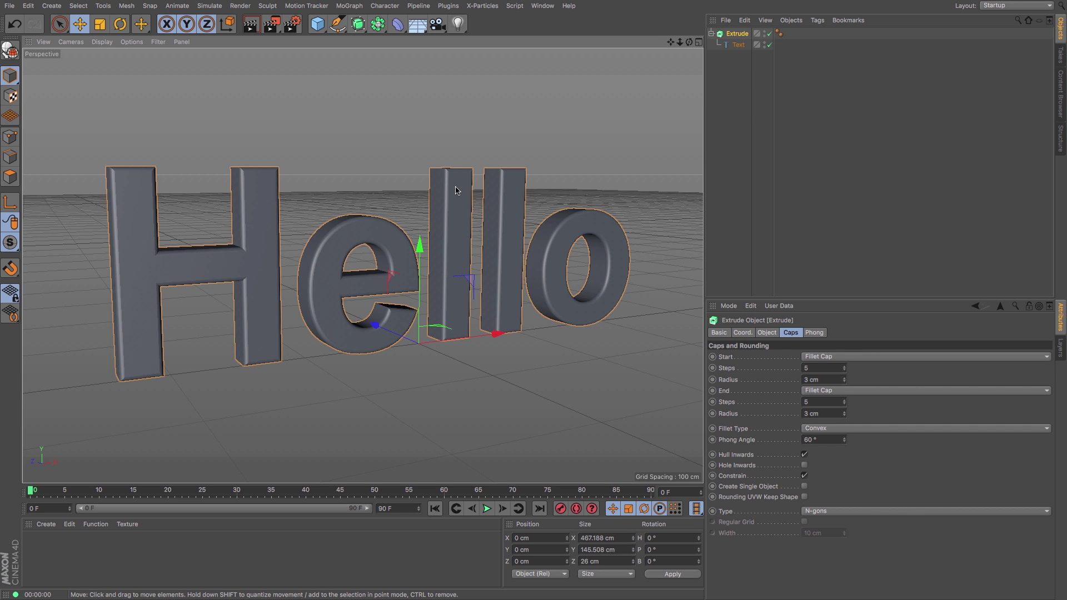
right_click_drag(363, 266, 533, 280, "alt")
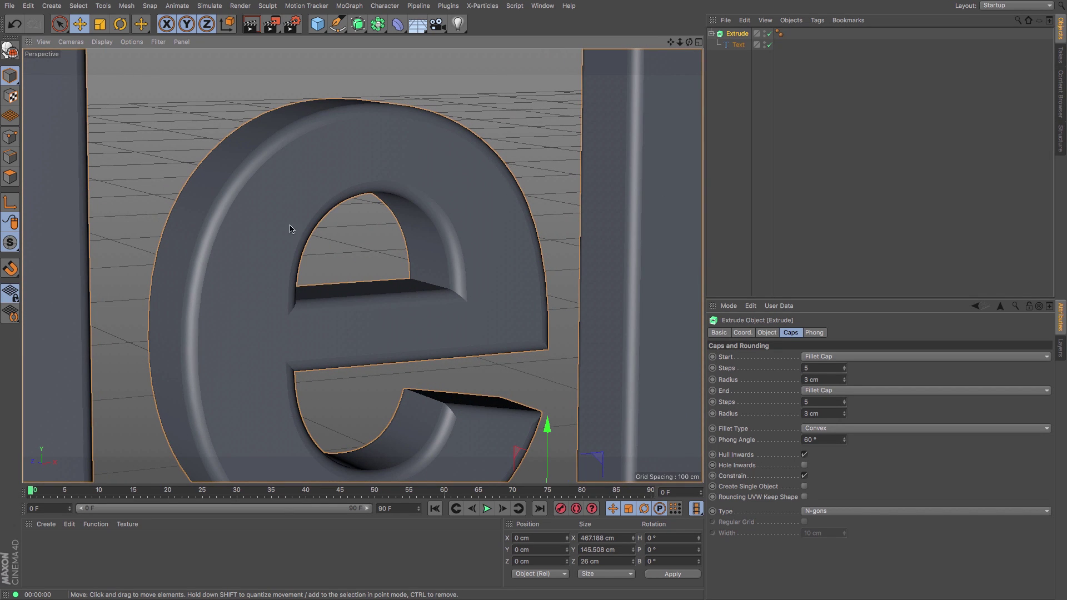
left_click(845, 428)
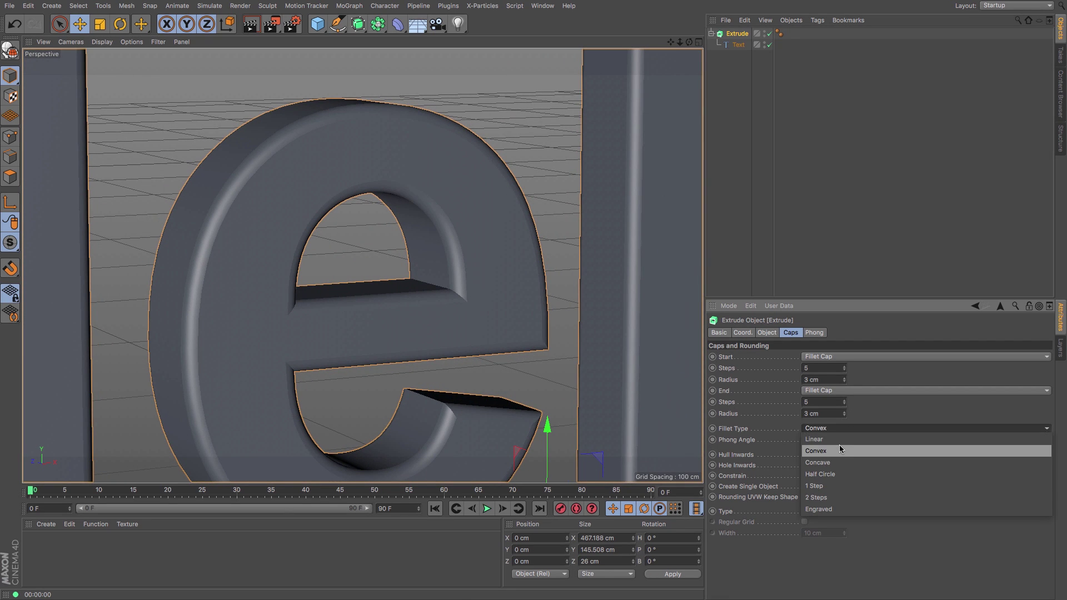
left_click(838, 440)
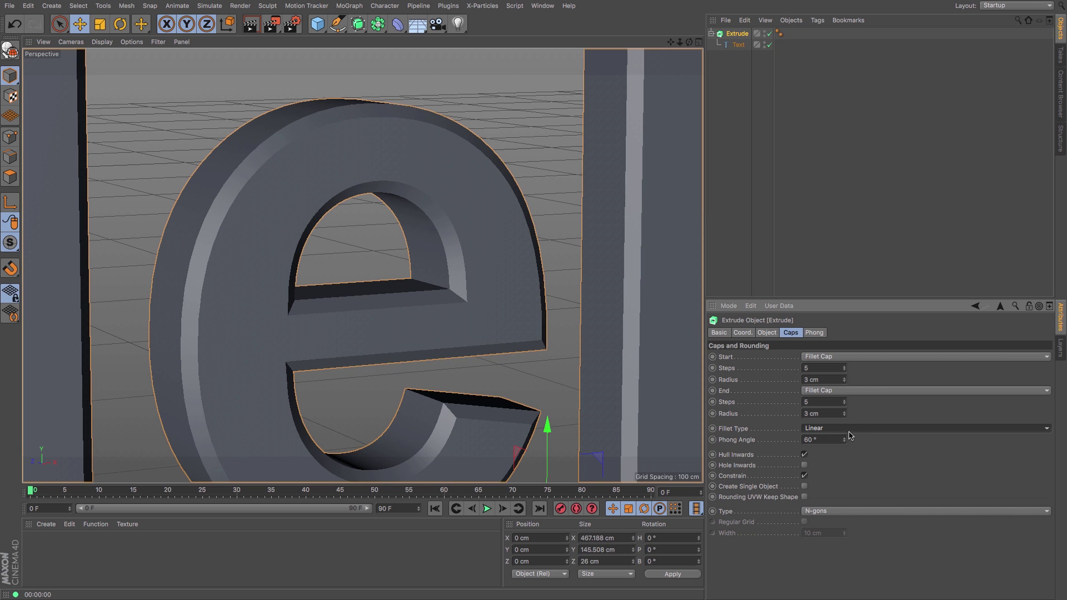
left_click(851, 429)
left_click(846, 450)
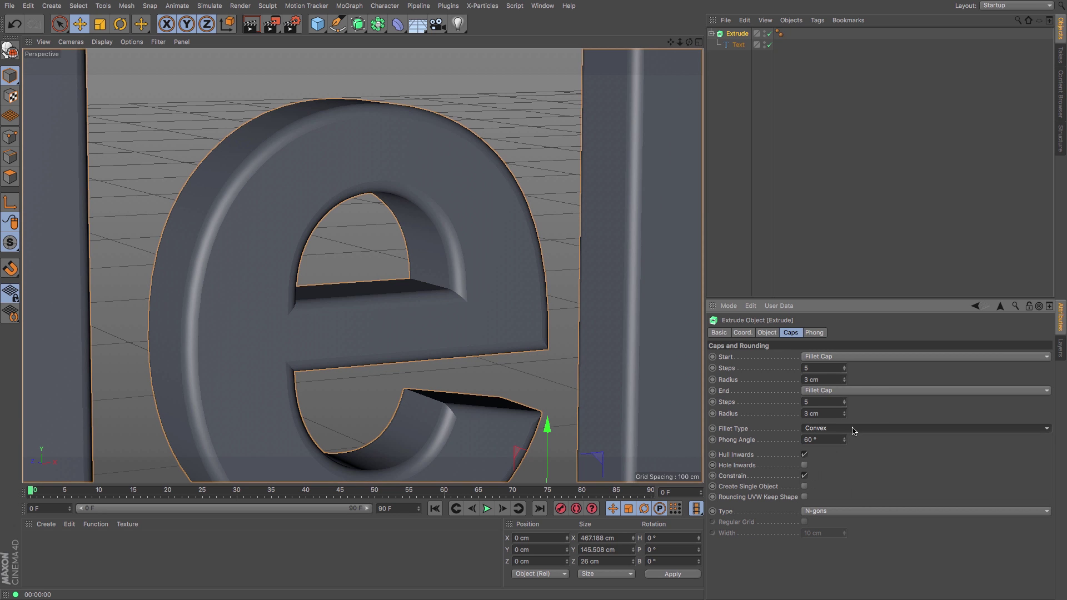
left_click(853, 429)
left_click(843, 460)
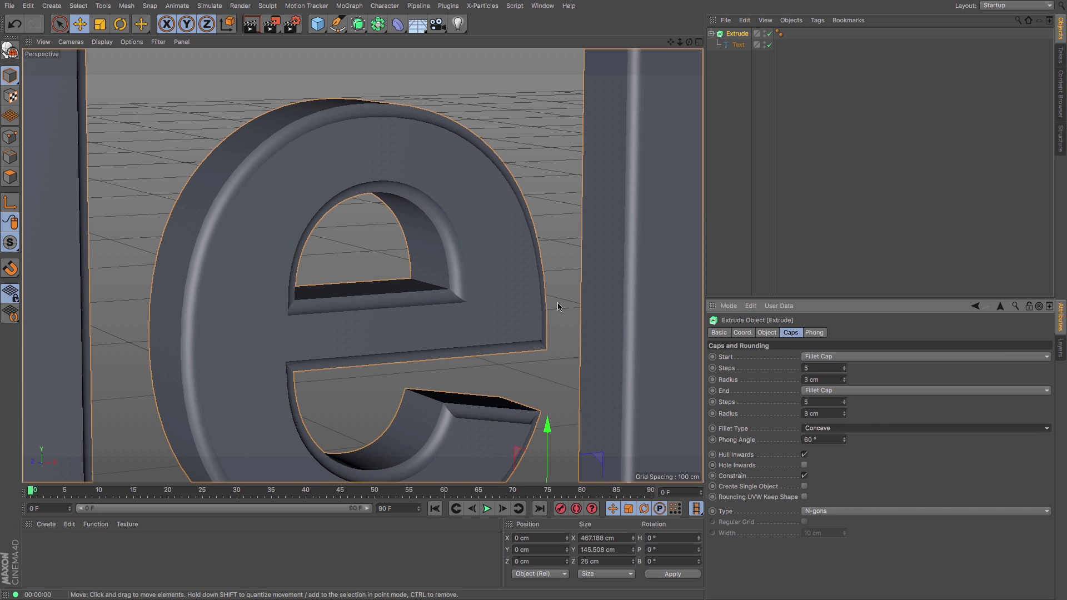
Compare the Half Circle, 1 Step and Engraved fillet types on the e and ll
left_click_drag(418, 280, 388, 193, "alt")
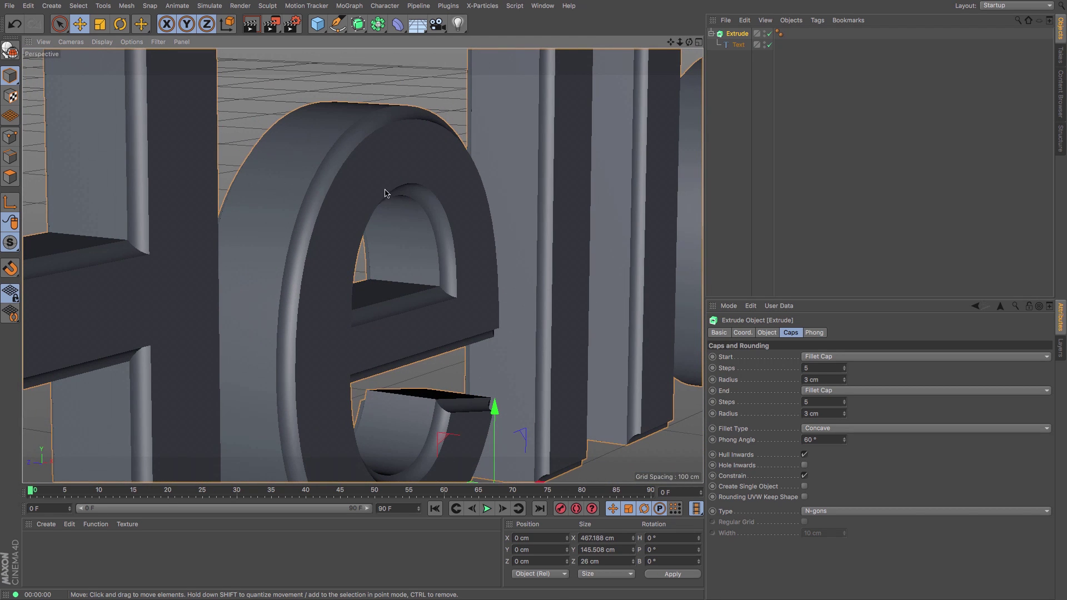
left_click(852, 428)
left_click(849, 477)
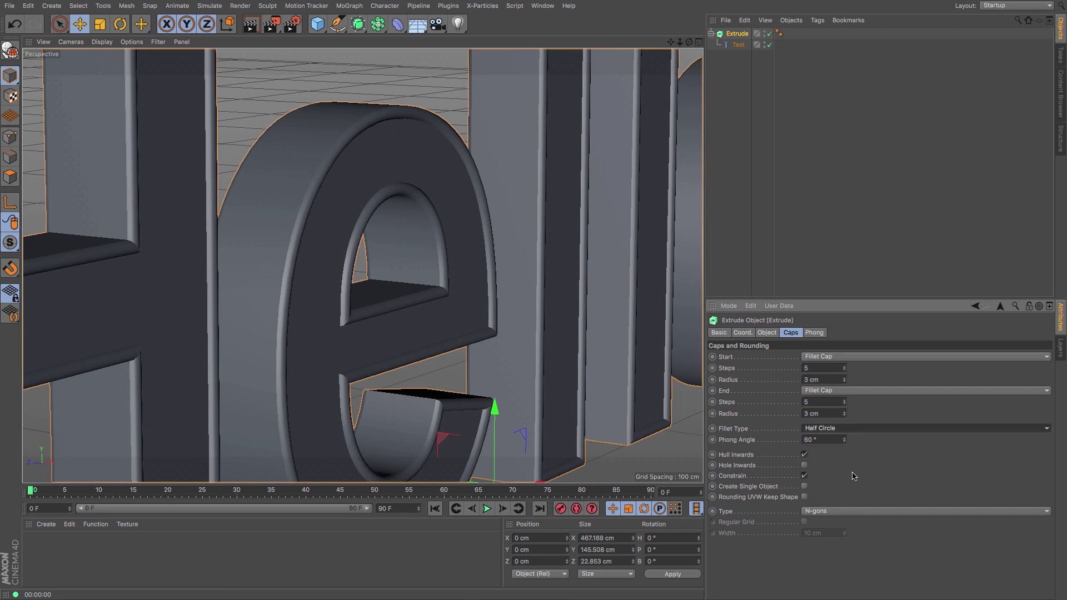
left_click_drag(572, 367, 452, 354, "alt")
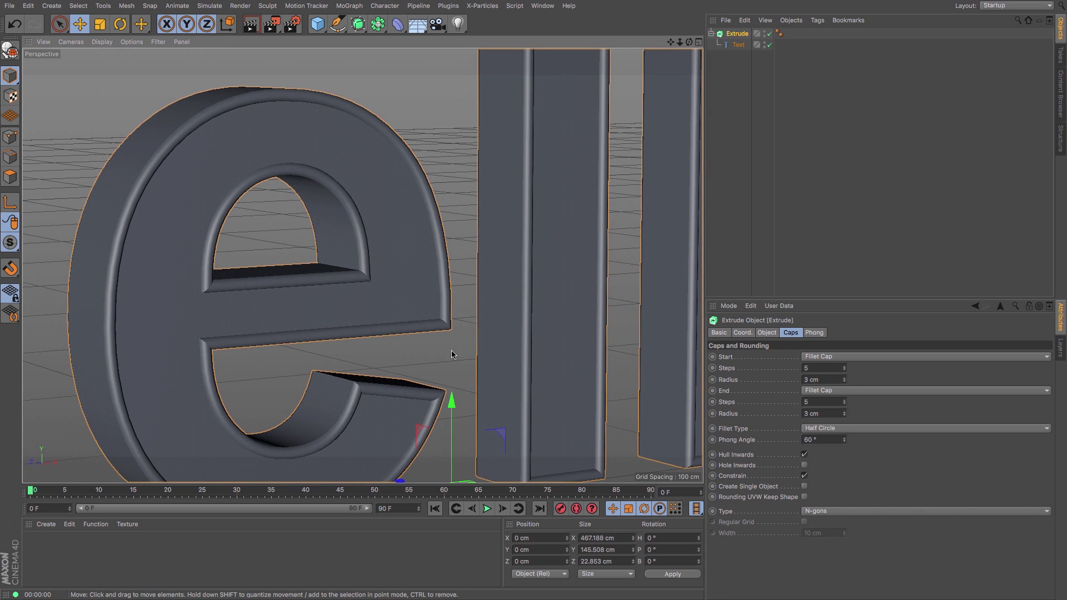
left_click(828, 428)
left_click(838, 490)
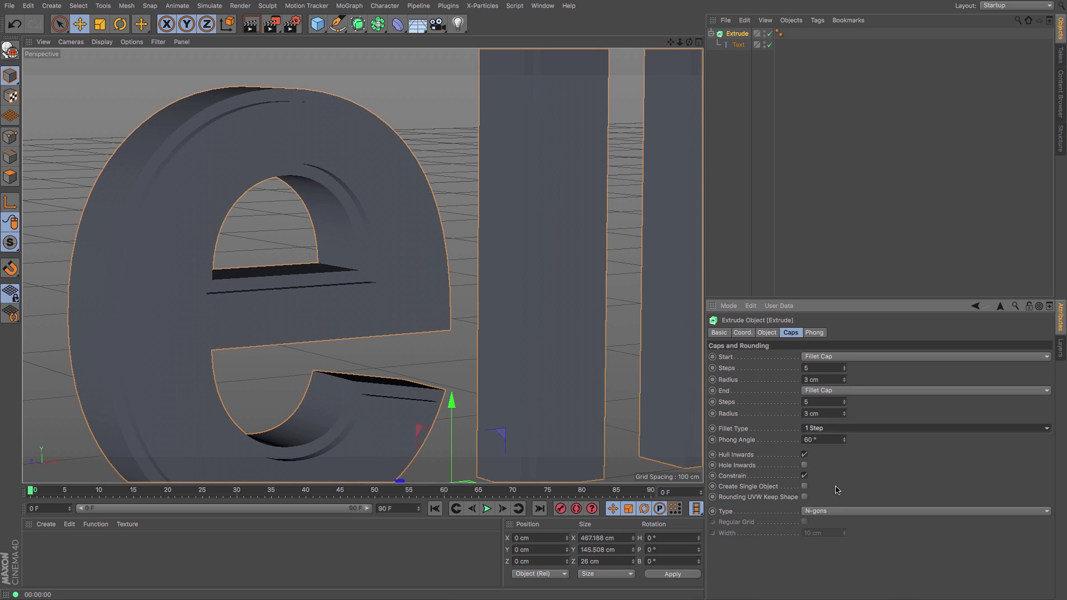
left_click(854, 429)
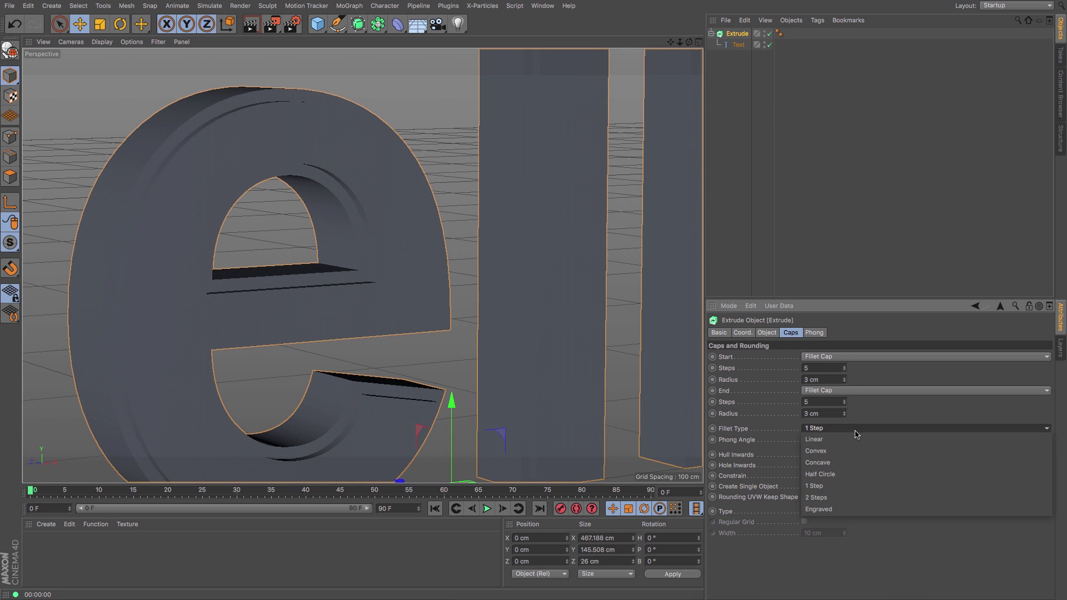
left_click(838, 509)
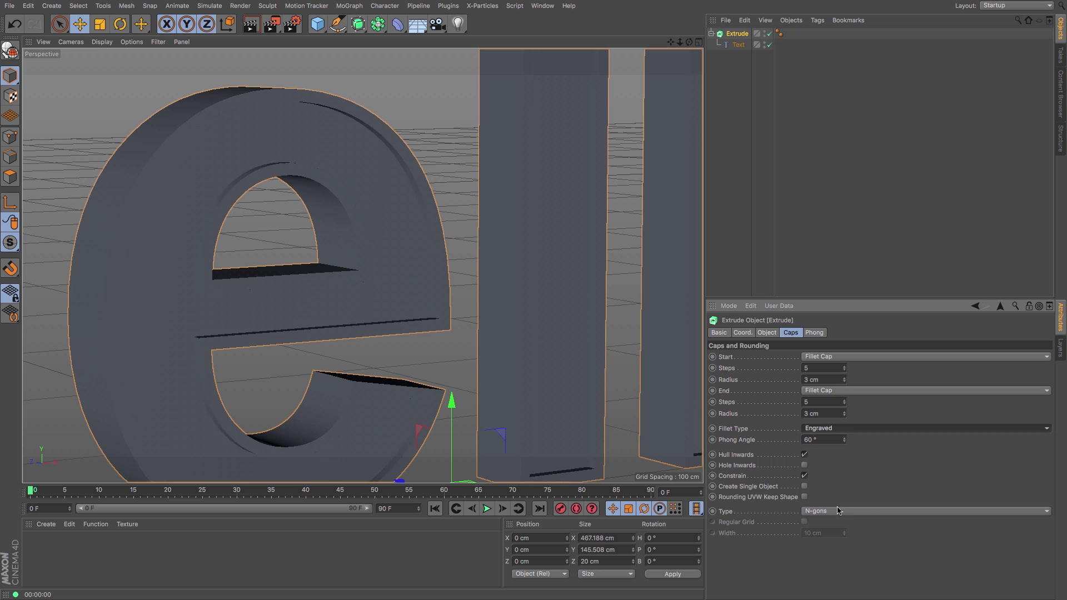
Settle on the Half Circle fillet type and zoom out to view the text
left_click(850, 431)
left_click(840, 474)
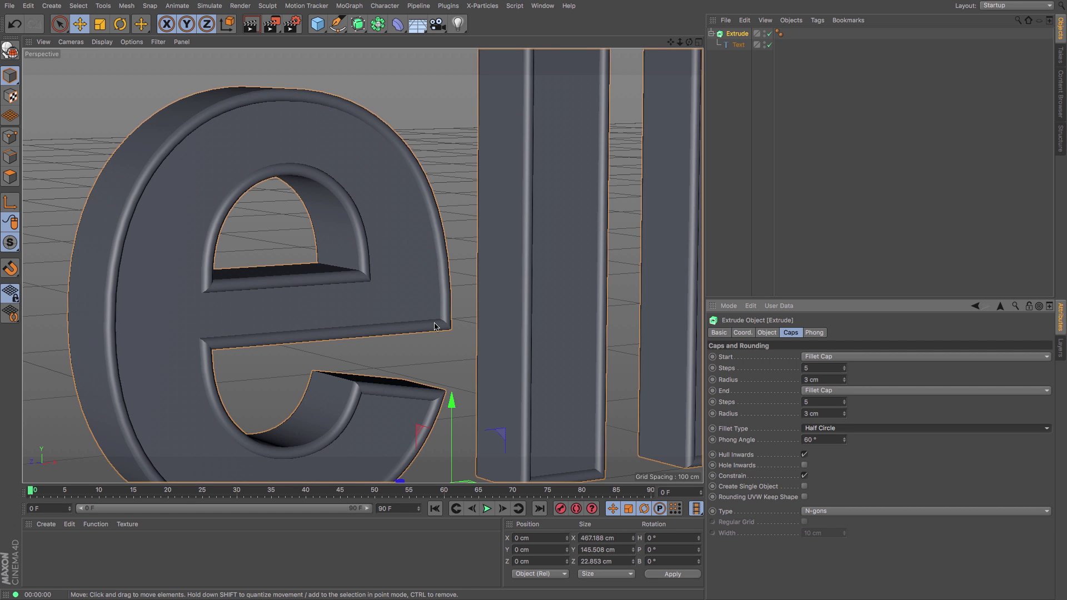
scroll(368, 317, "down", 2)
scroll(368, 317, "down", 6)
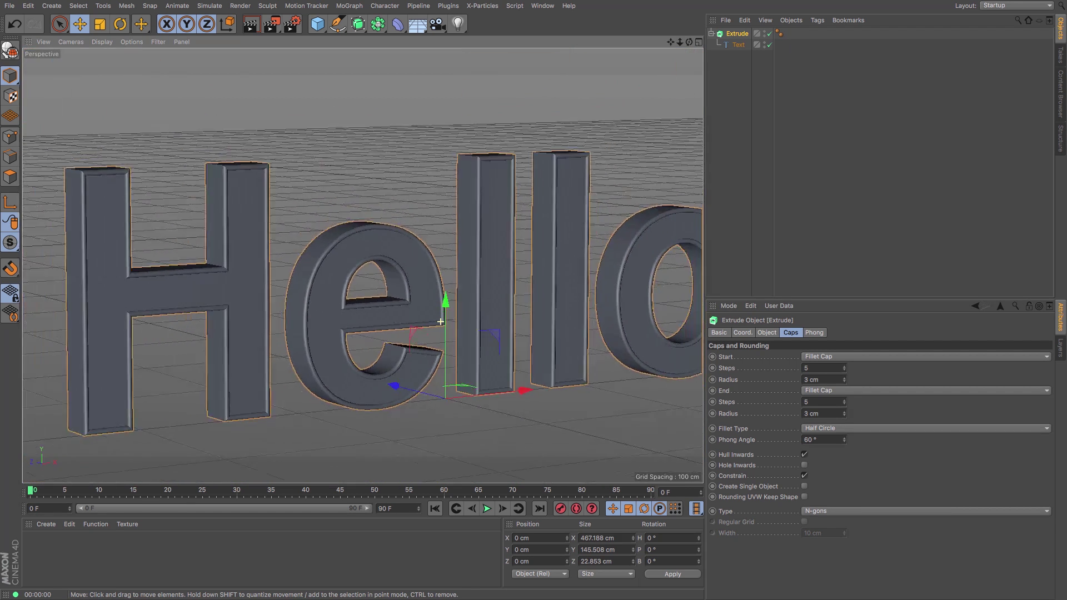
scroll(667, 301, "down", 2)
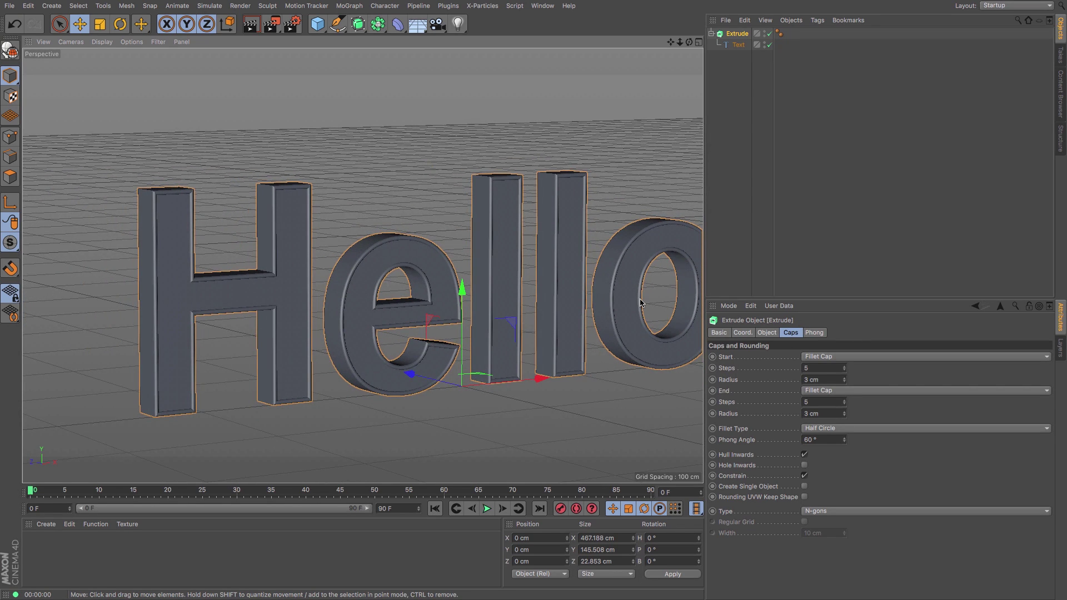
scroll(550, 286, "down", 2)
scroll(487, 257, "up", 2)
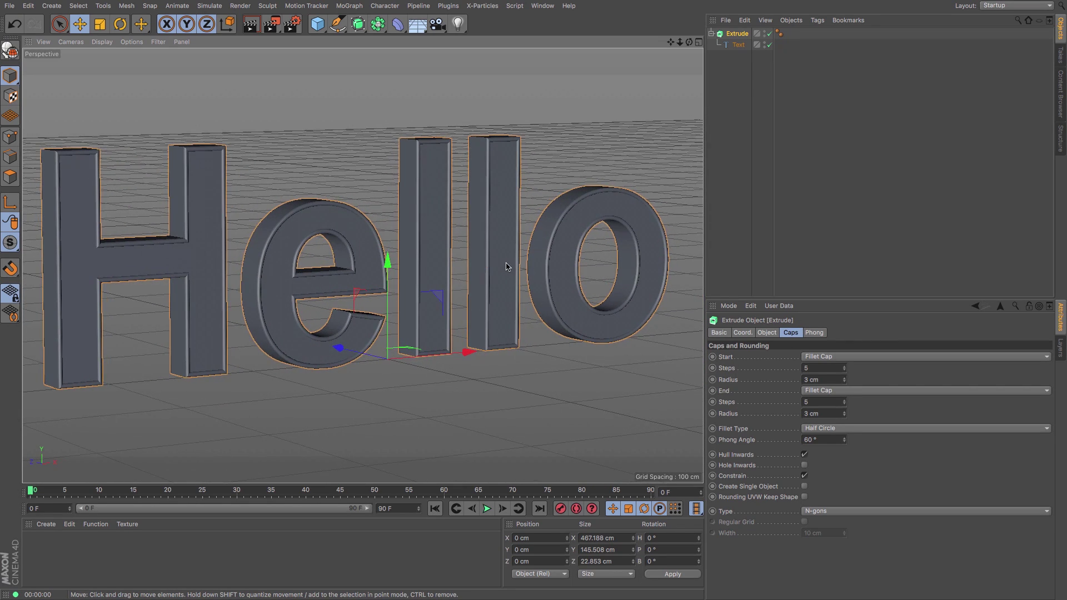
scroll(521, 271, "up", 1)
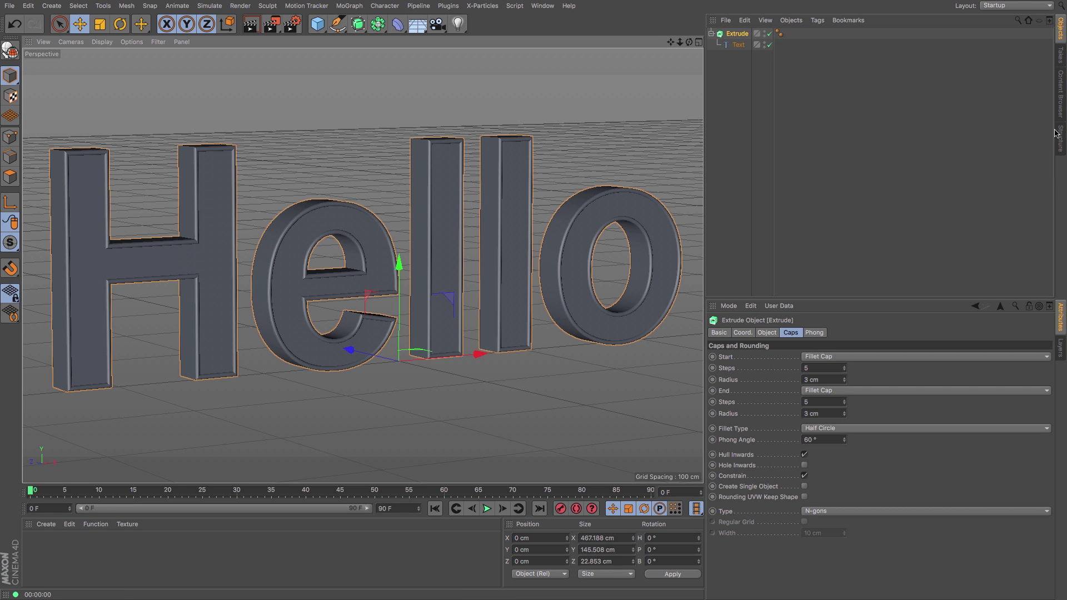
left_click(1060, 94)
double_click(745, 95)
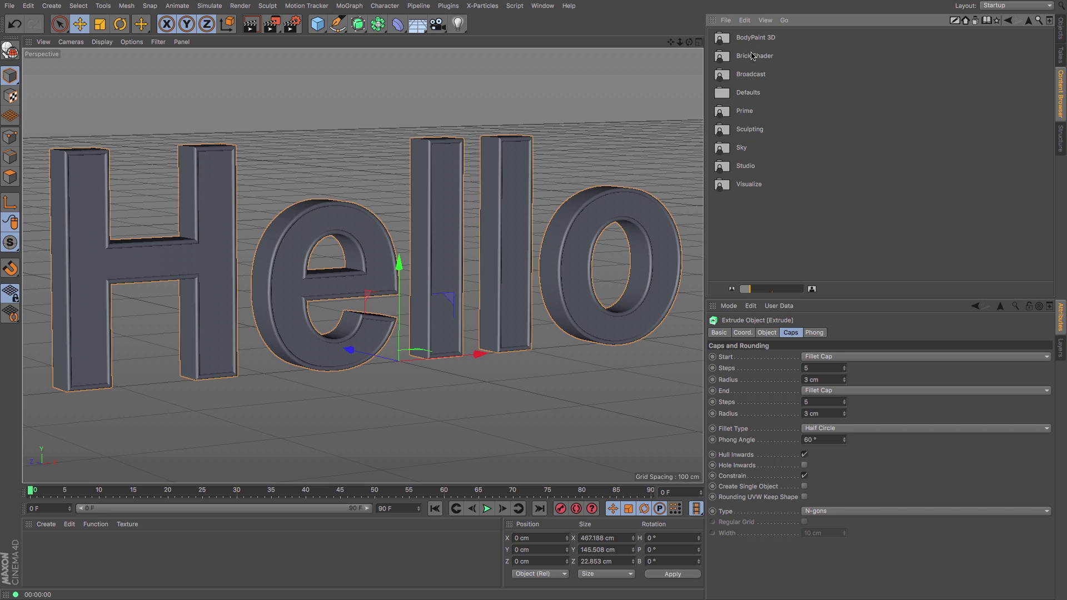
double_click(749, 185)
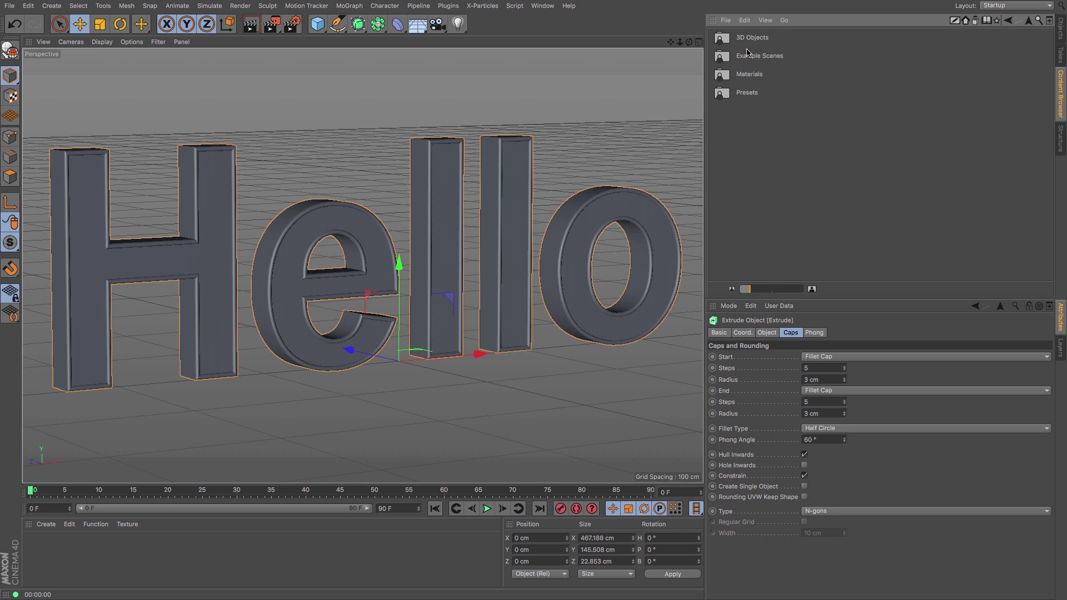
double_click(749, 76)
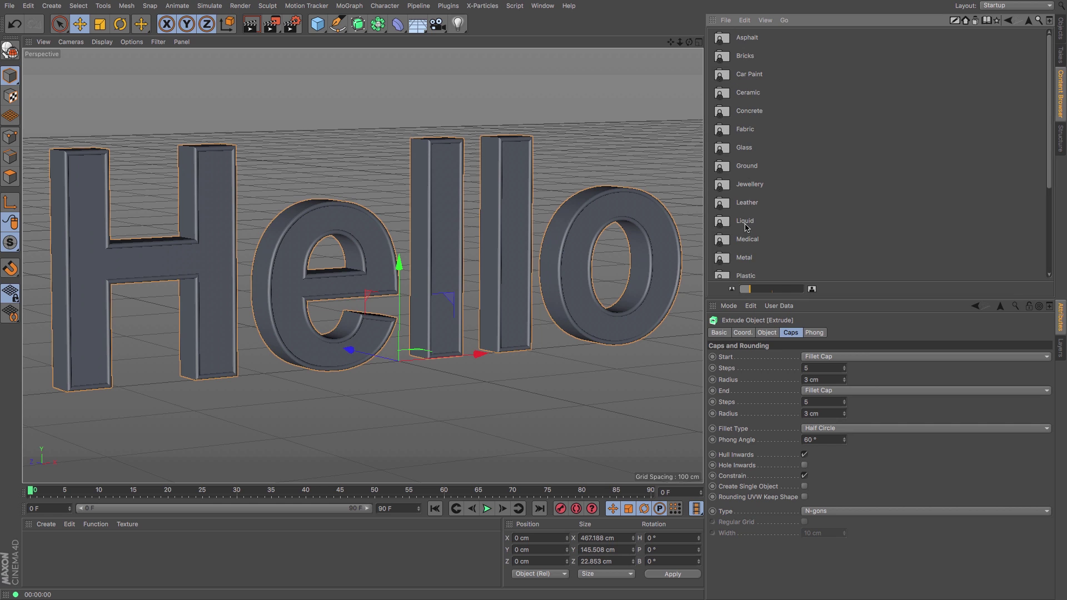
double_click(748, 274)
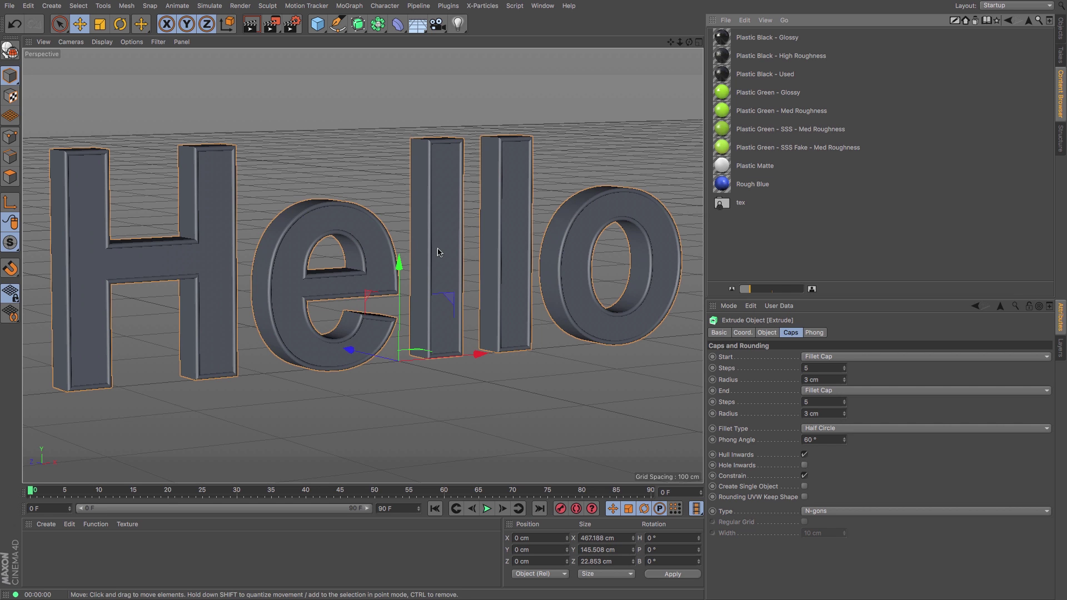
Add a new material, Mat, and raise its Color saturation to 100% for red
left_click(1060, 29)
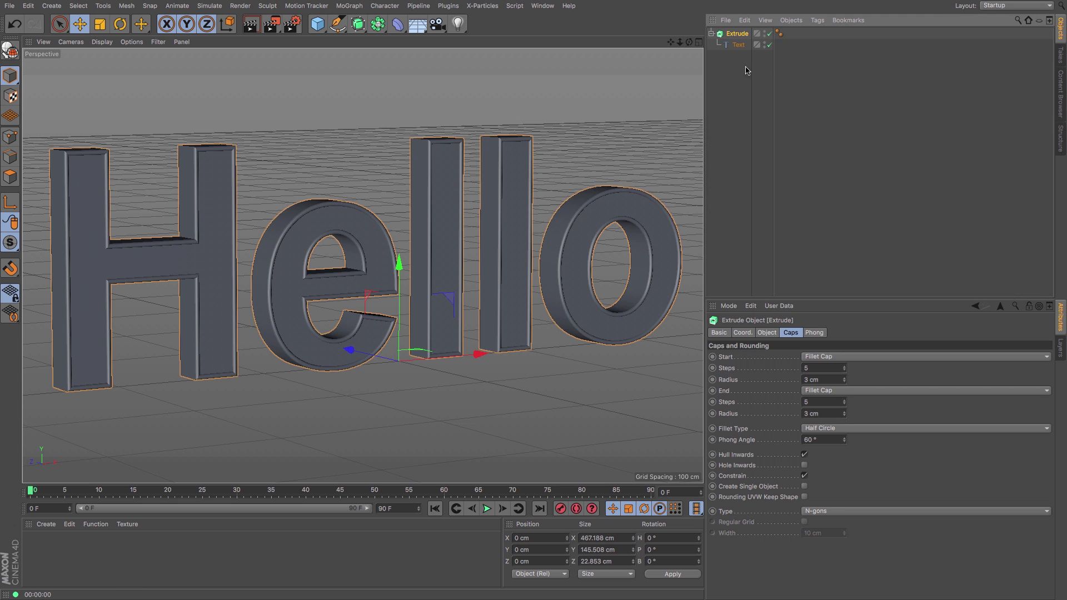
left_click(46, 524)
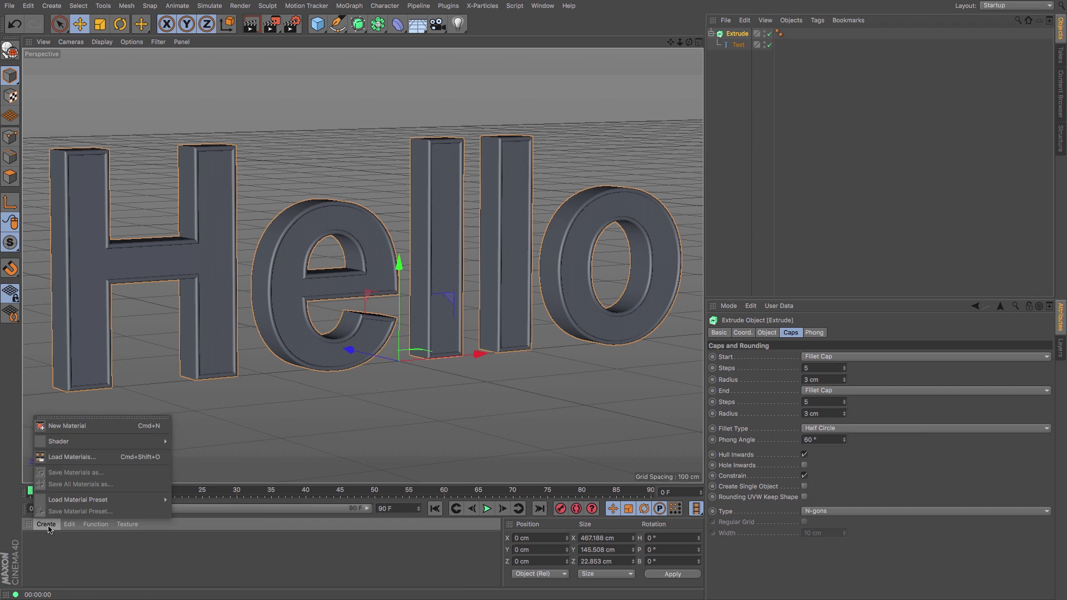
left_click(75, 426)
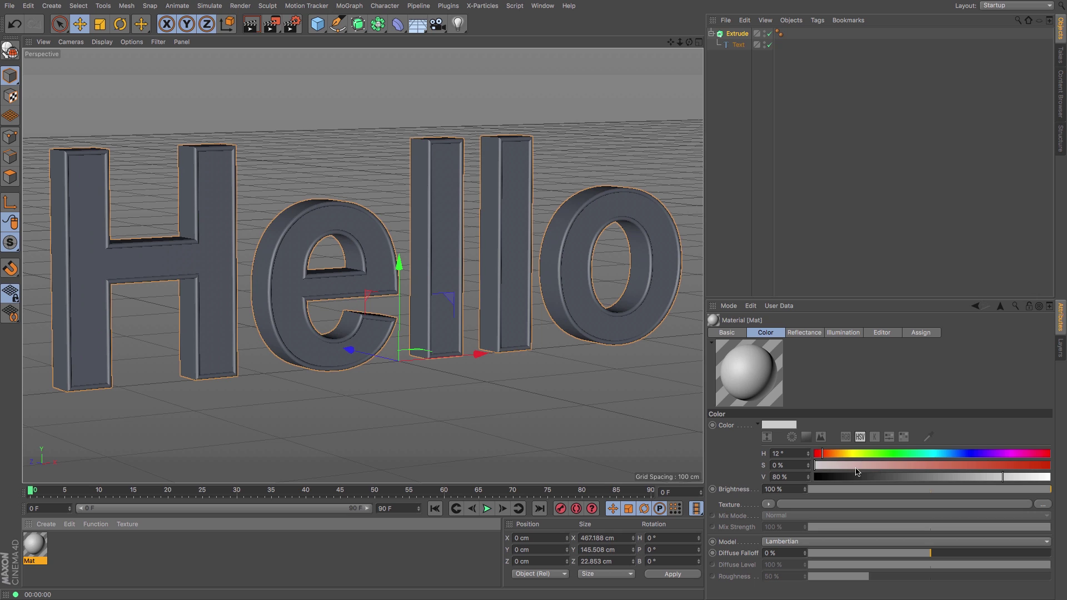
left_click_drag(856, 466, 1066, 481)
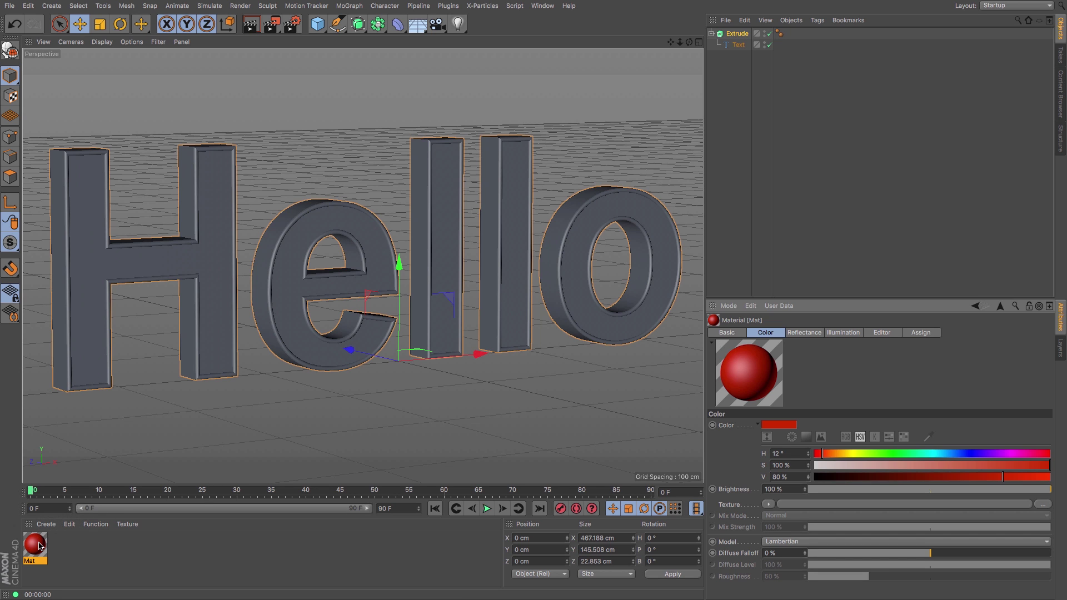
Create material Mat.1 and raise its brightness to 100% white
left_click(47, 524)
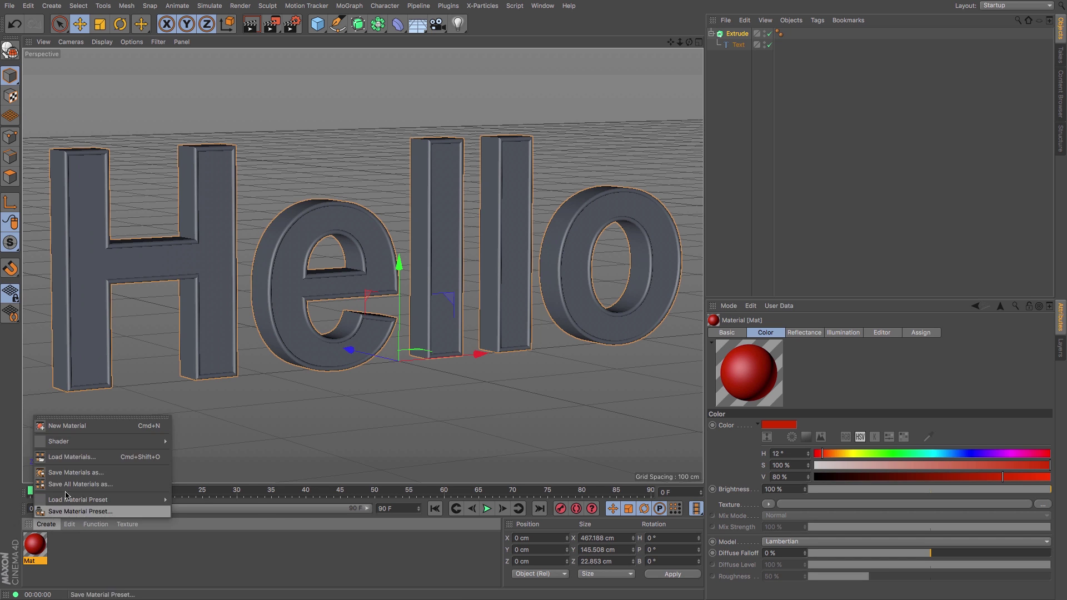
left_click(78, 423)
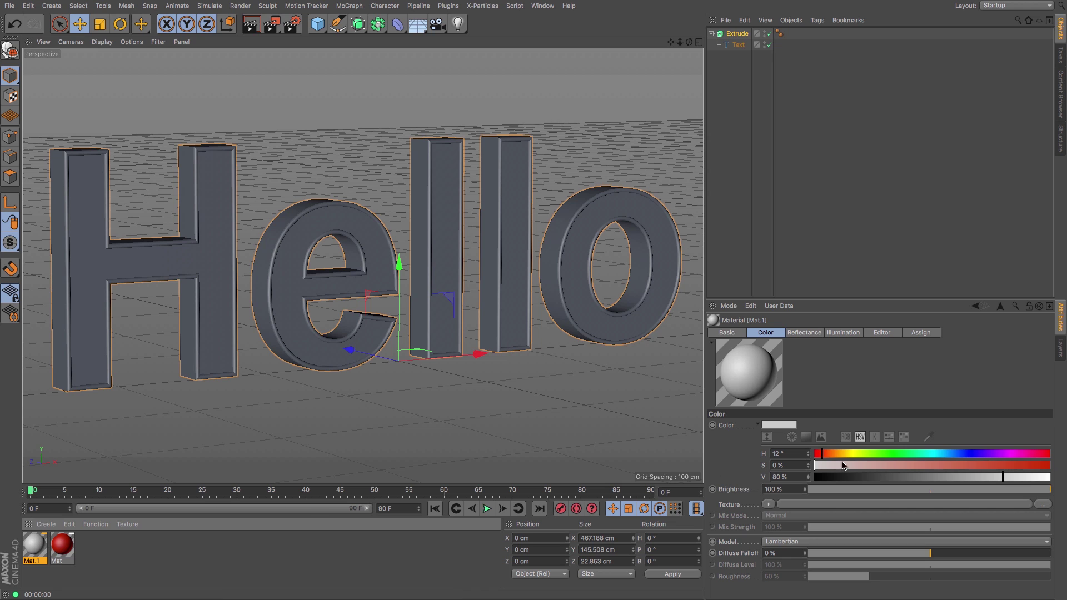
left_click_drag(1014, 477, 1051, 477)
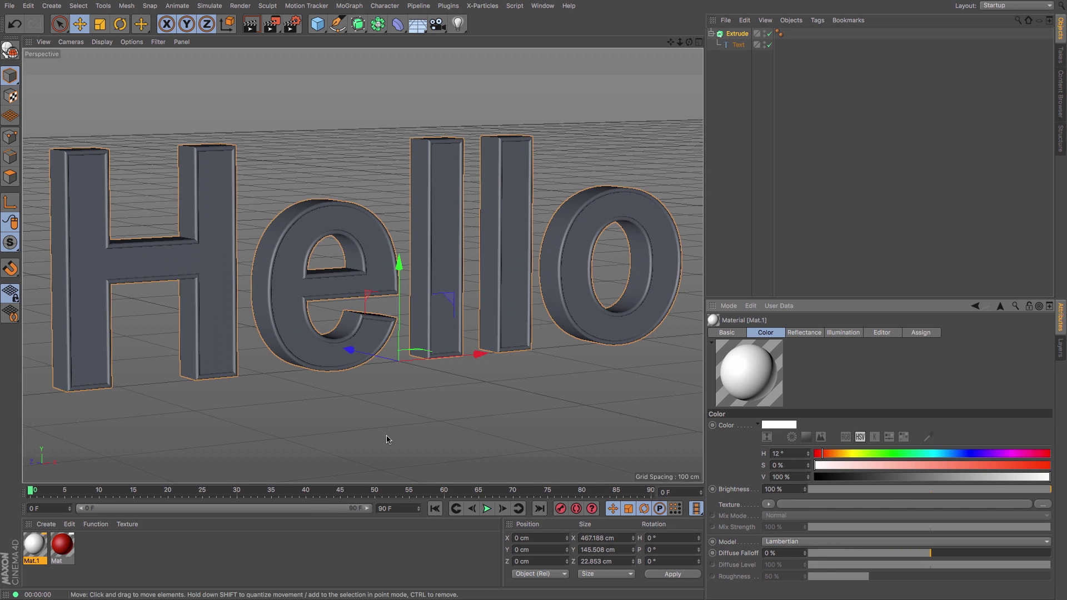
Create Mat.2 and set its Color to H 230°, S 100% blue in the Material Editor
left_click(46, 524)
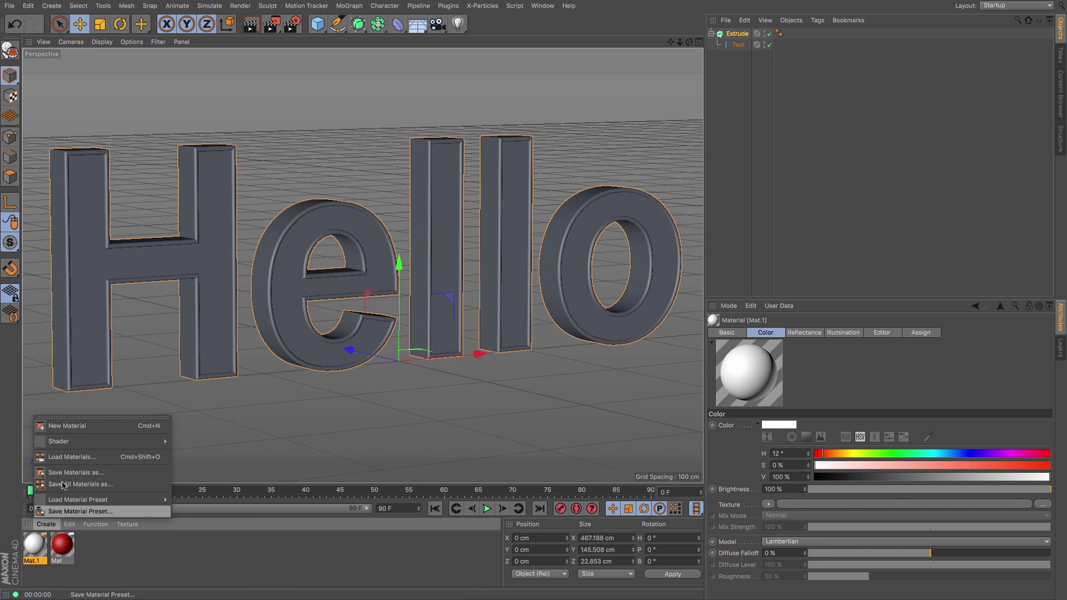
left_click(74, 430)
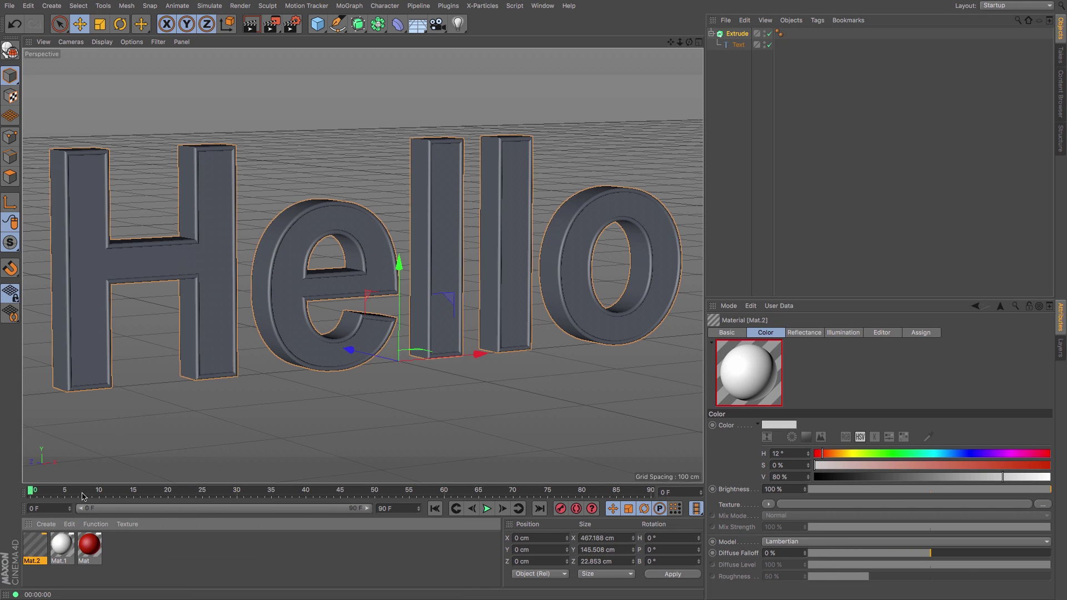
double_click(32, 544)
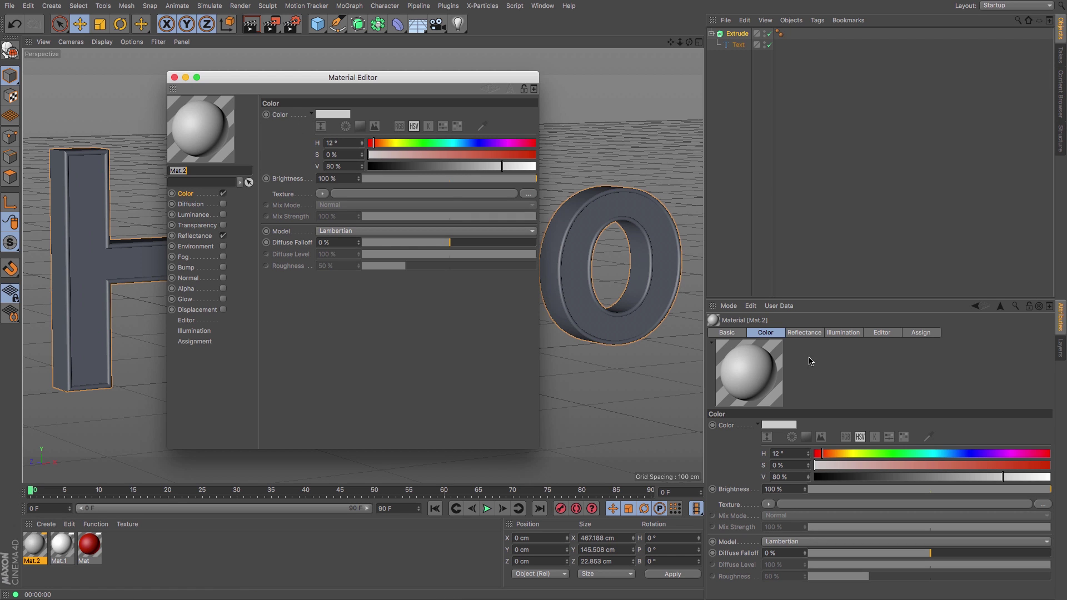
left_click_drag(427, 145, 583, 164)
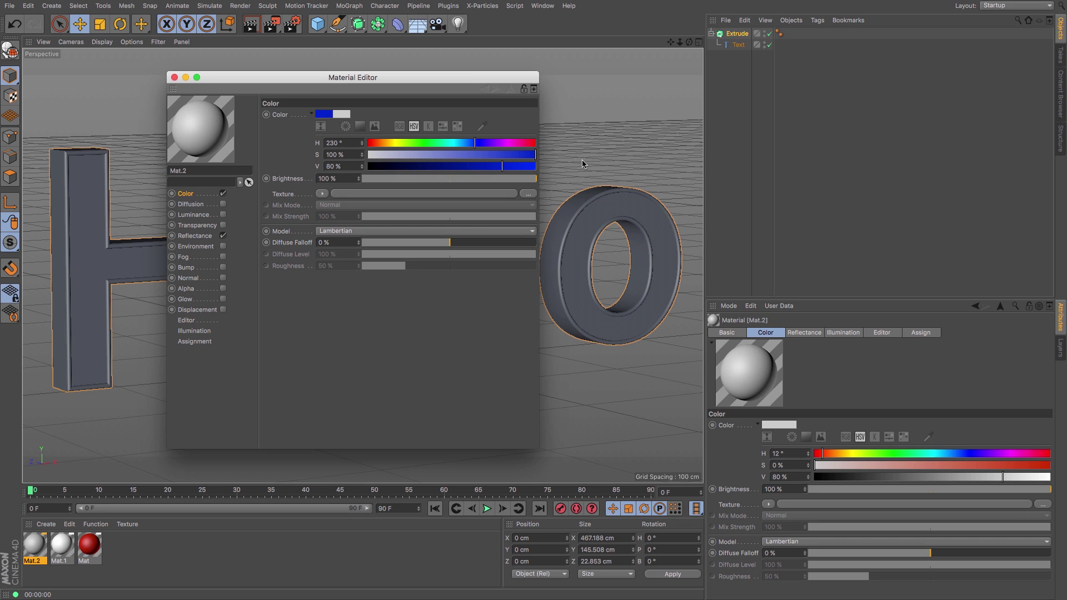
left_click(174, 77)
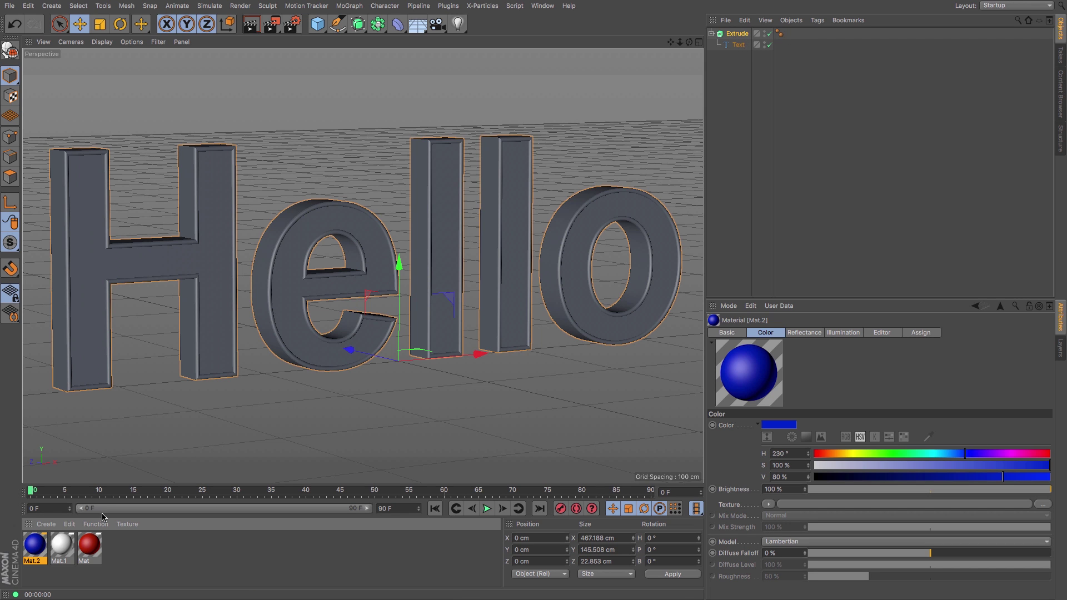
Apply white Mat.1 to the text, then blue Mat.2 limited to selection C1
left_click_drag(58, 549, 125, 280)
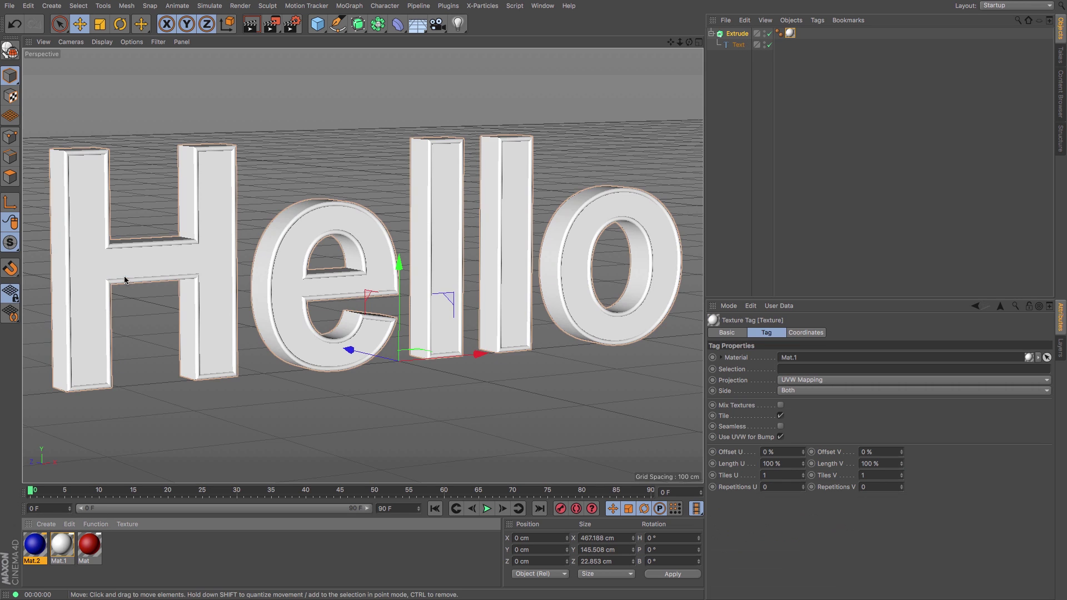
left_click(251, 24)
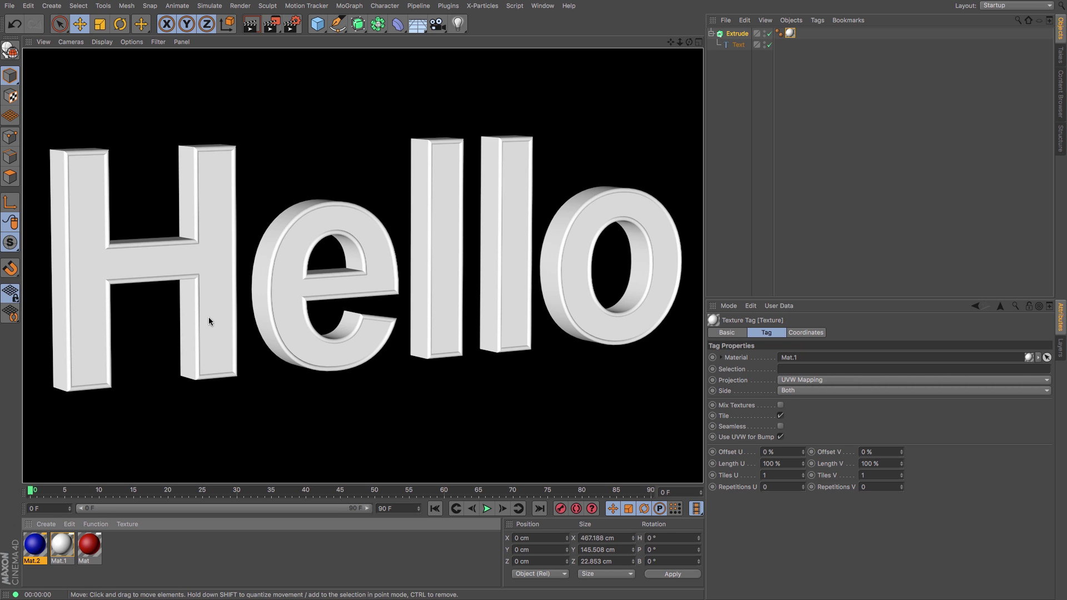
left_click_drag(34, 549, 102, 252)
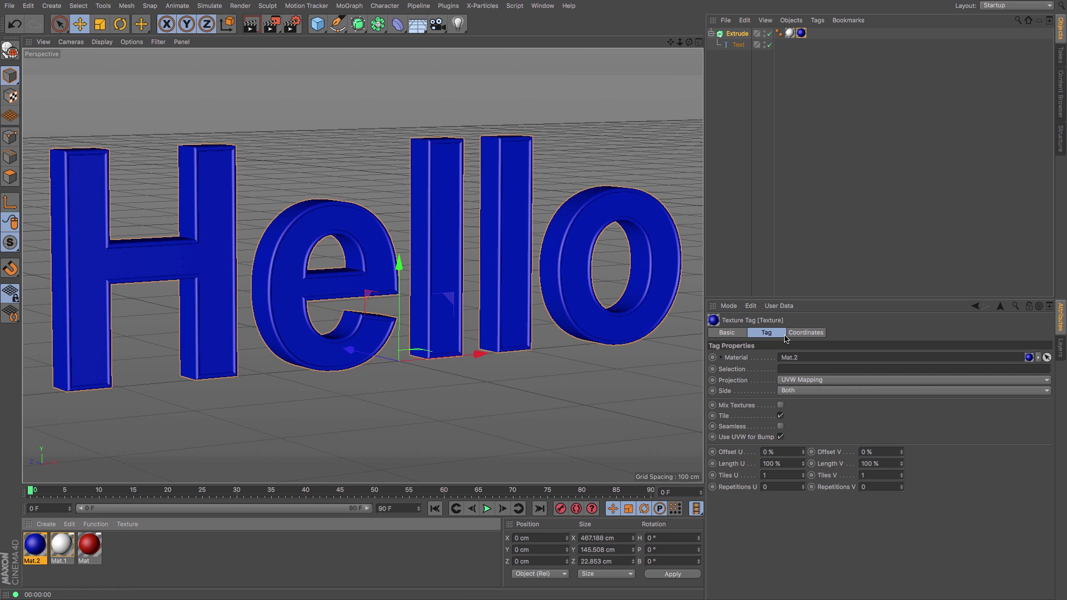
left_click(795, 369)
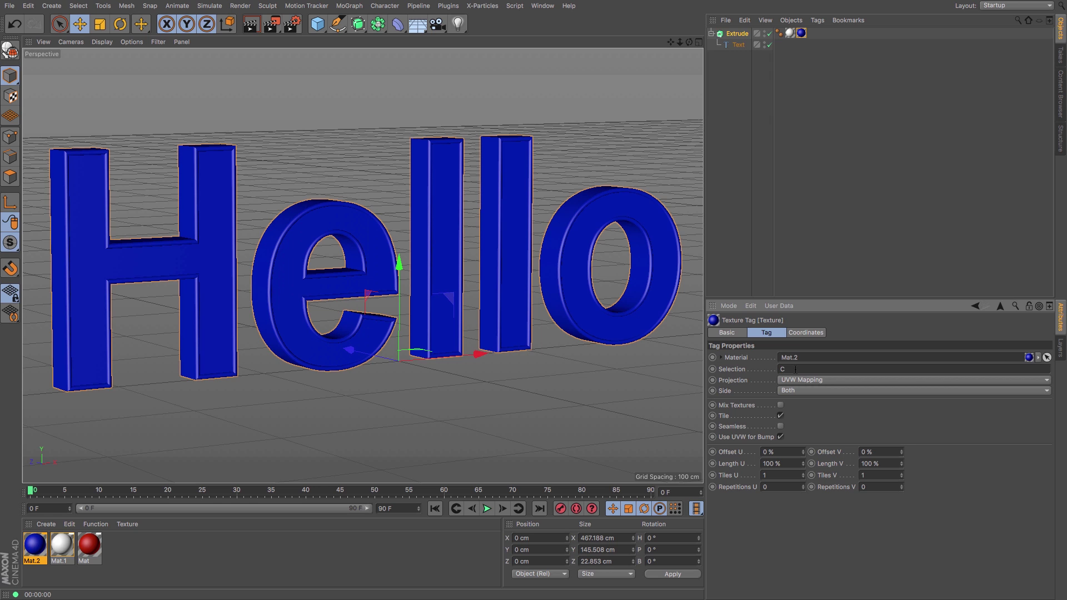
key("Return")
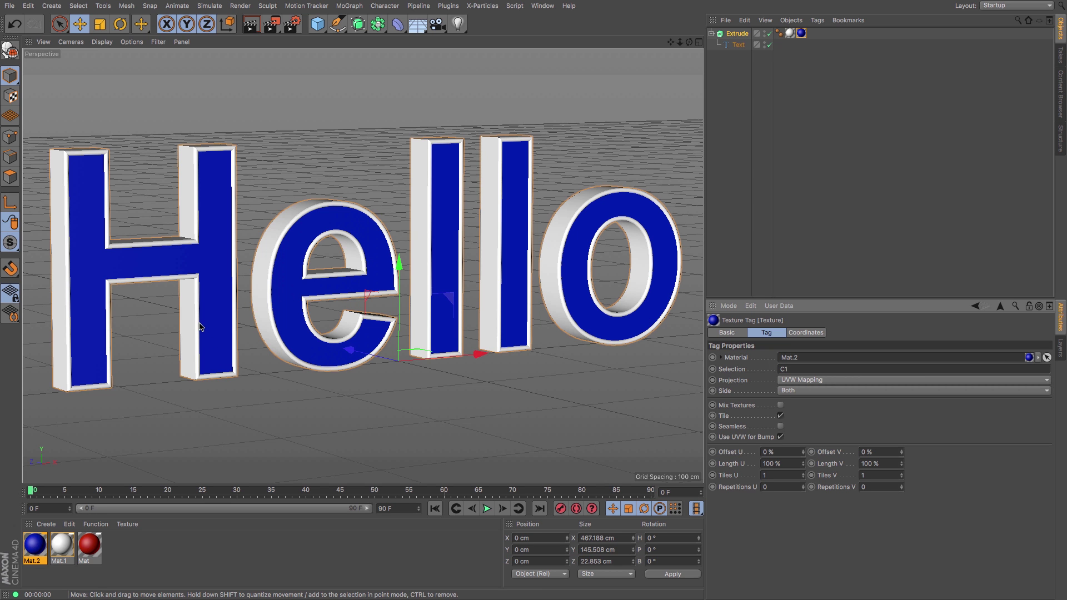
left_click_drag(200, 327, 424, 300, "alt")
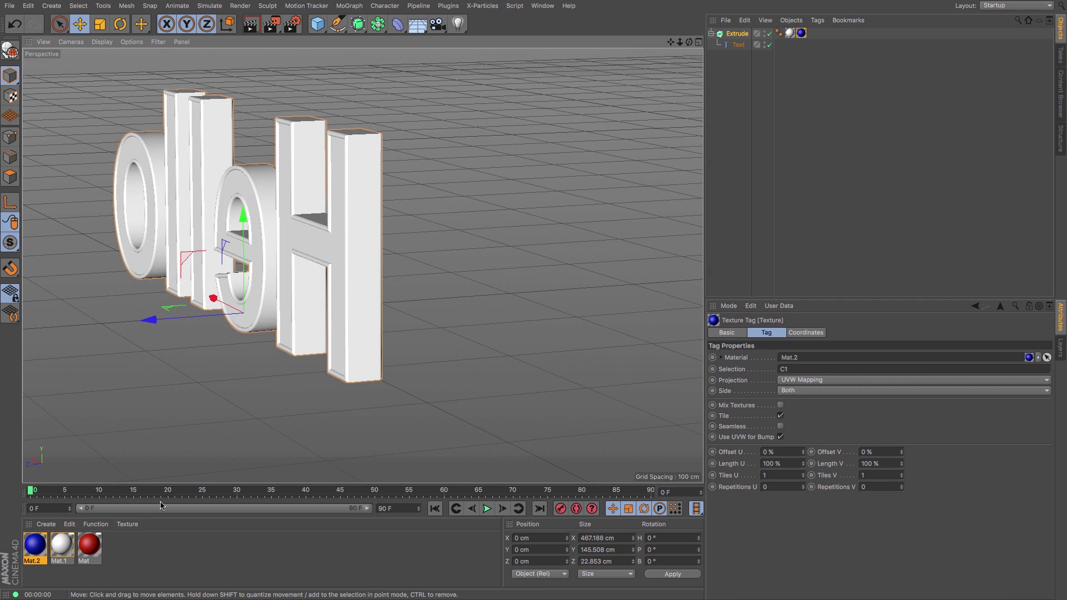
Apply another blue Mat.2 tag to the Extrude restricted to selection C2
left_click_drag(32, 548, 731, 39)
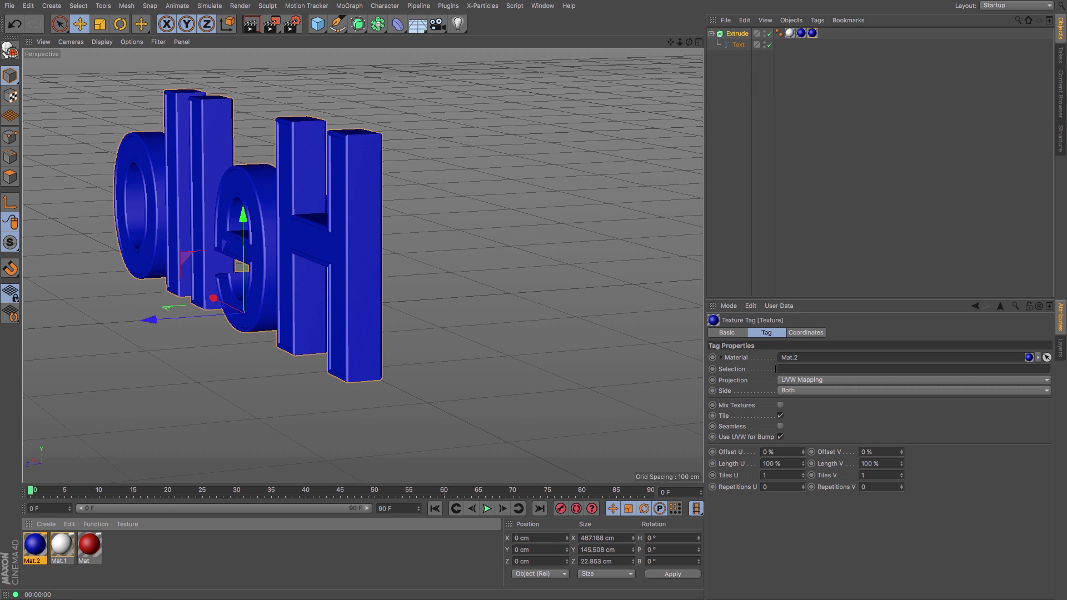
left_click(791, 368)
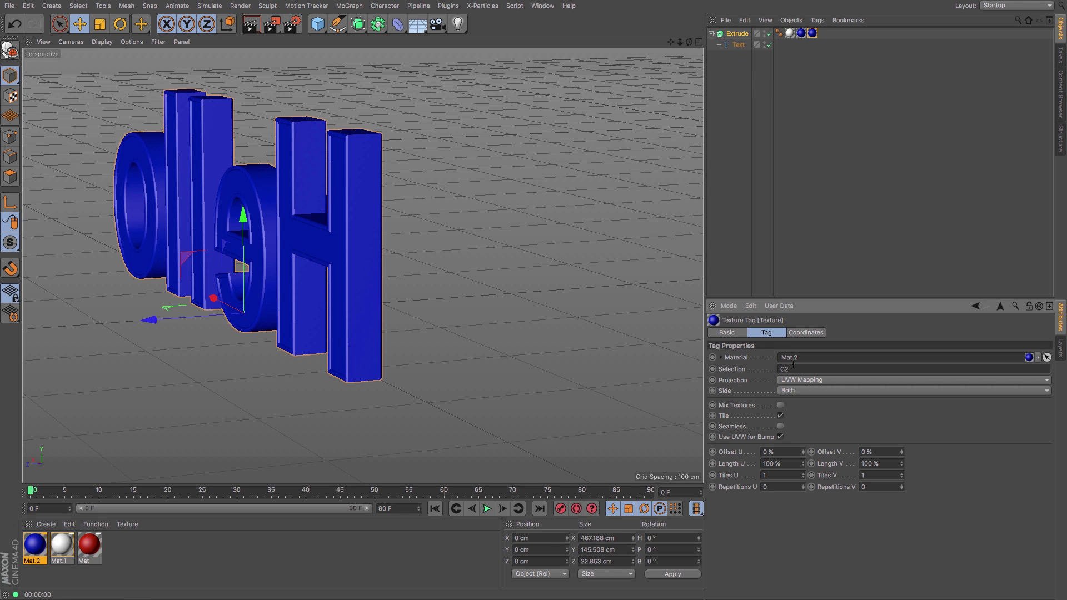
key("Return")
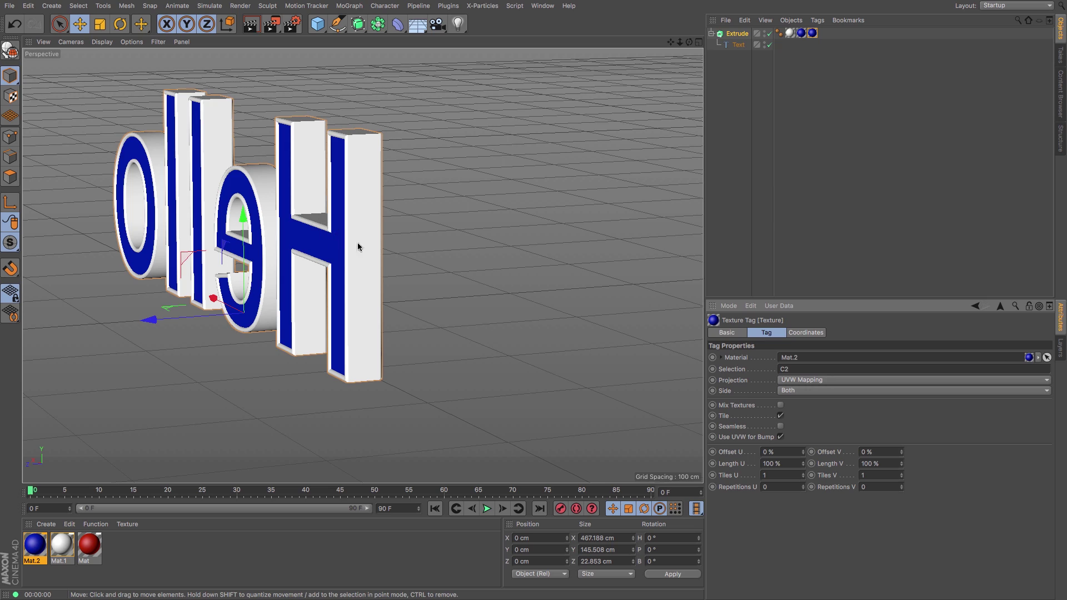
left_click_drag(657, 108, 405, 224, "alt")
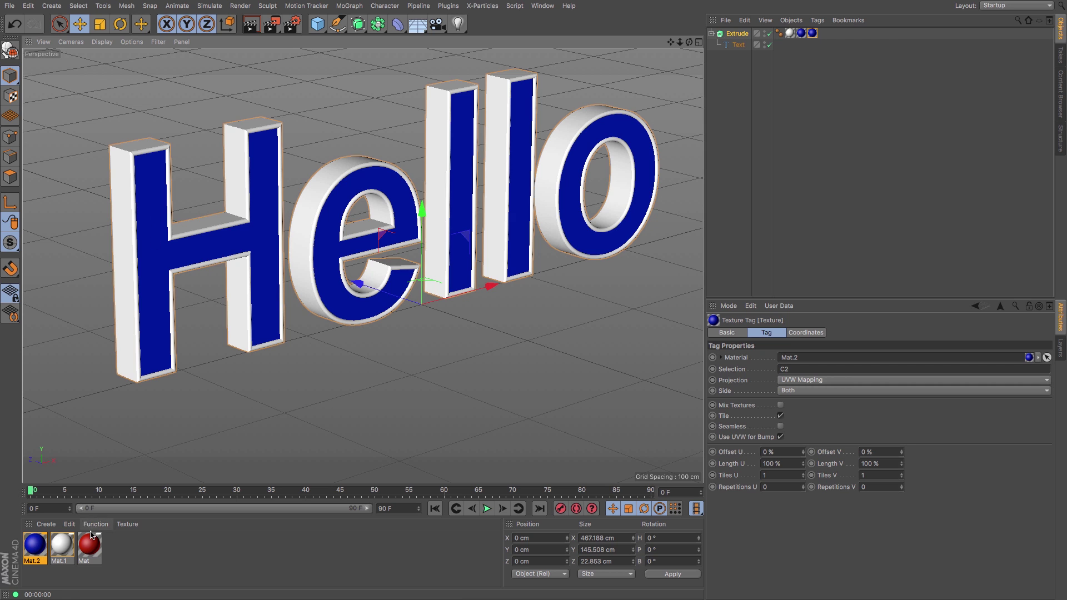
Add two red Mat tags limited to selections R1 and R2 for the rounded edges
left_click_drag(95, 545, 150, 268)
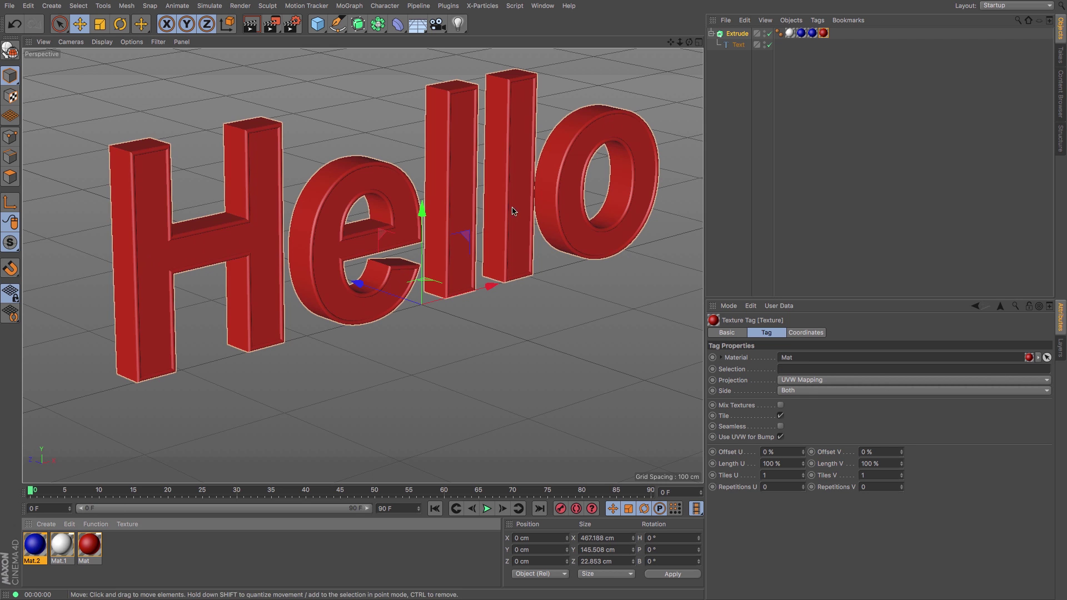
left_click(789, 368)
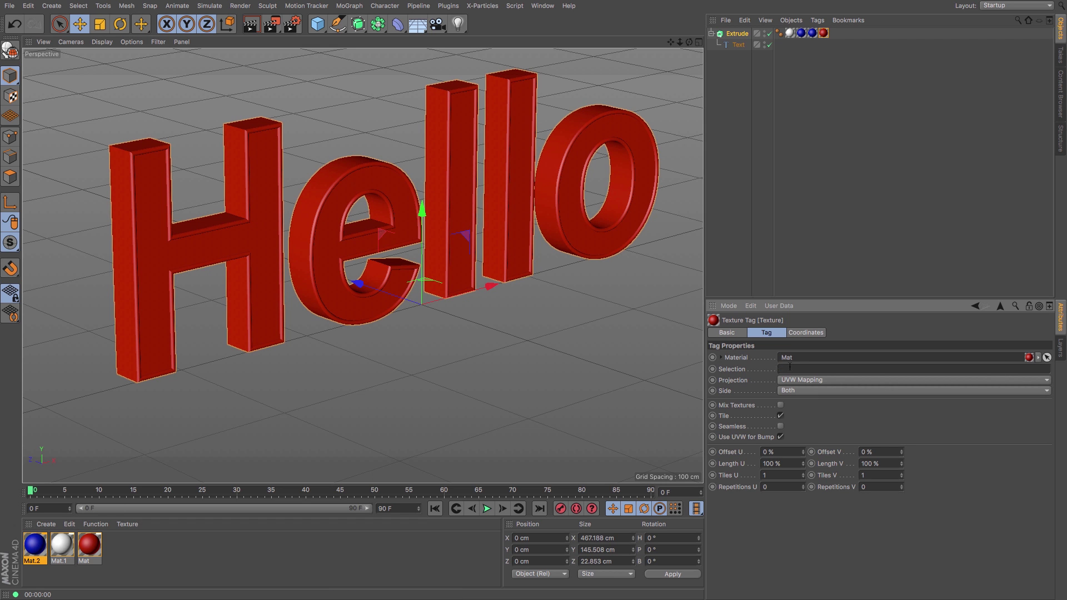
type("R1")
key("Return")
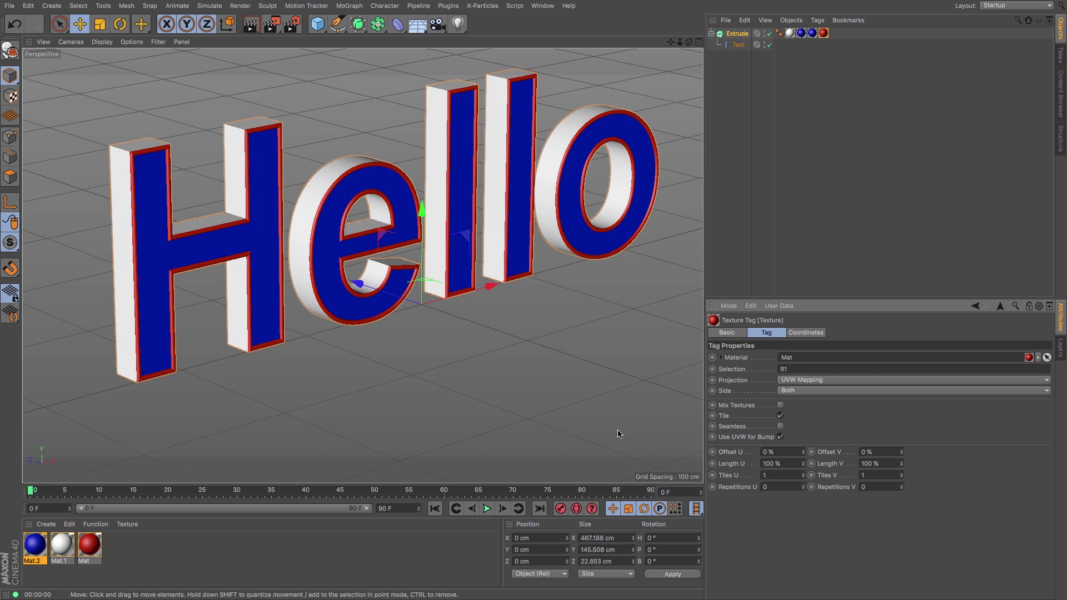
left_click_drag(87, 544, 735, 36)
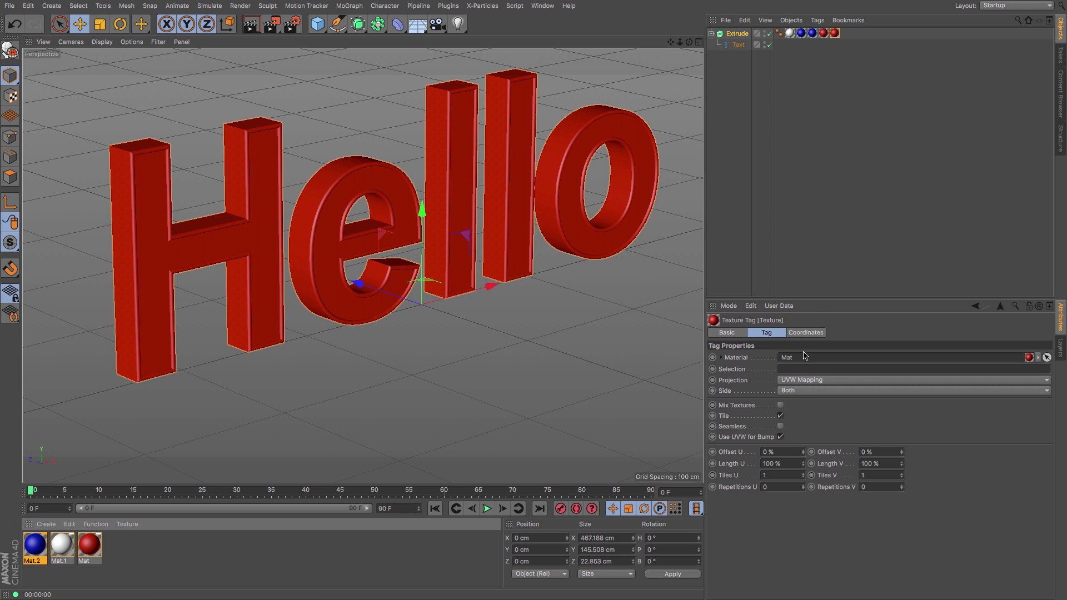
left_click(799, 368)
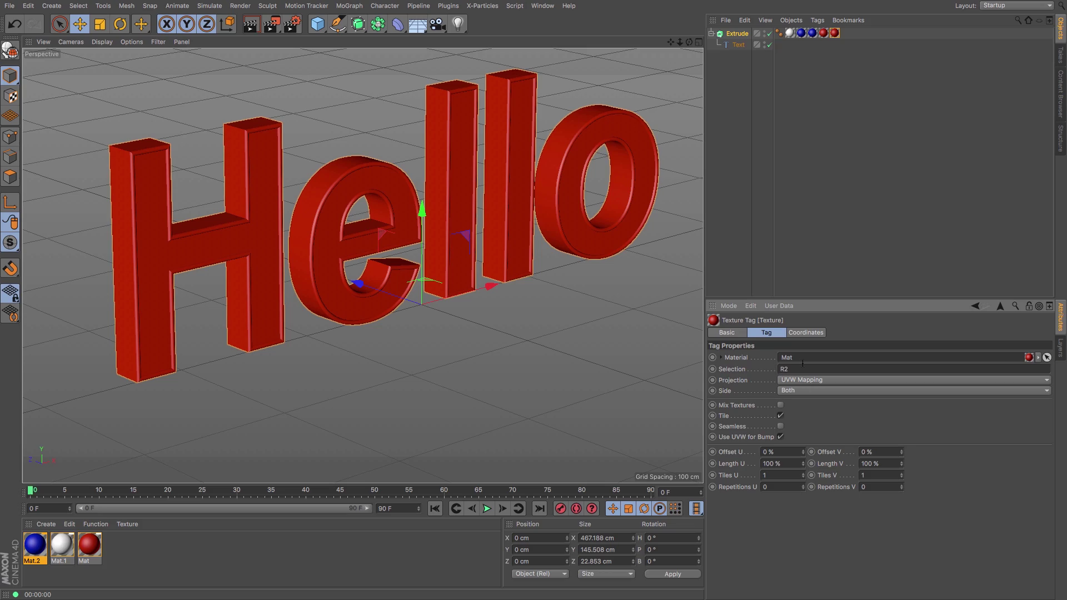
type("R2")
key("Return")
left_click_drag(278, 328, 403, 345, "alt")
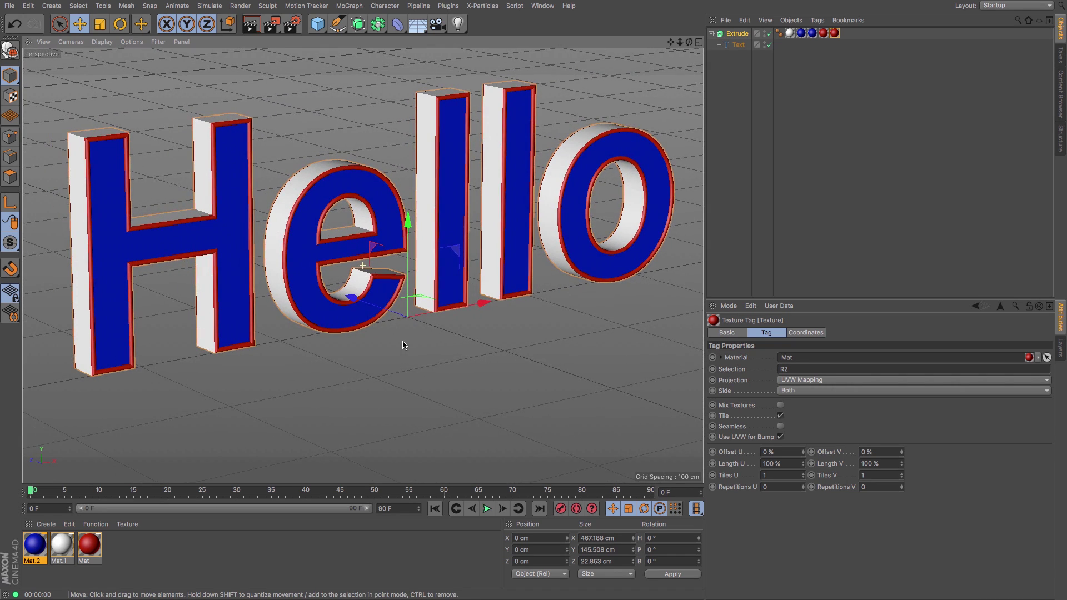
In the Extrude's Caps settings, try Concave fillets, then return to Half Circle
left_click(737, 34)
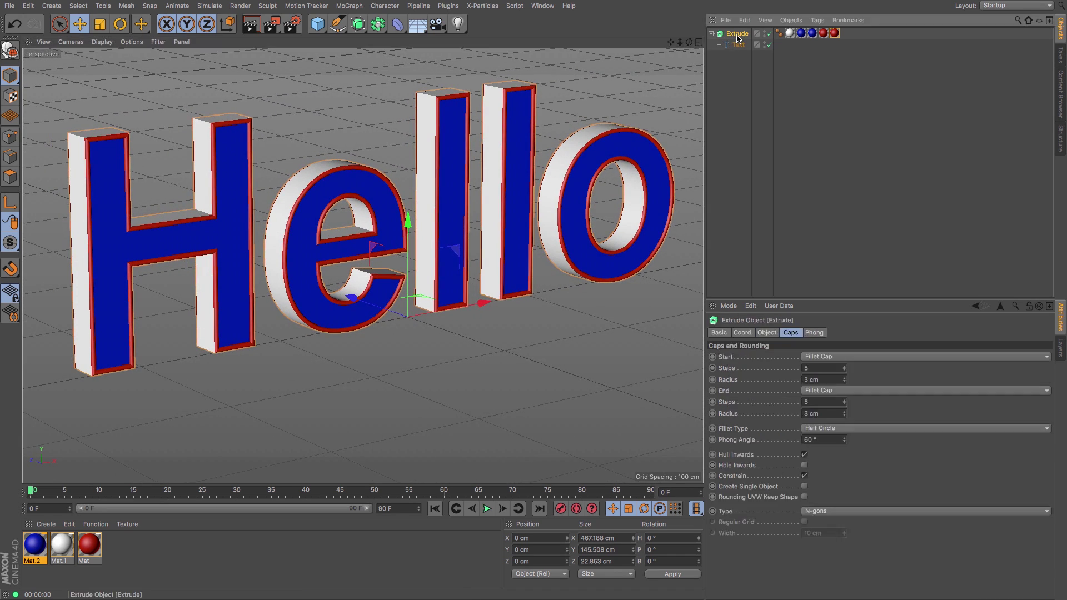
left_click(812, 431)
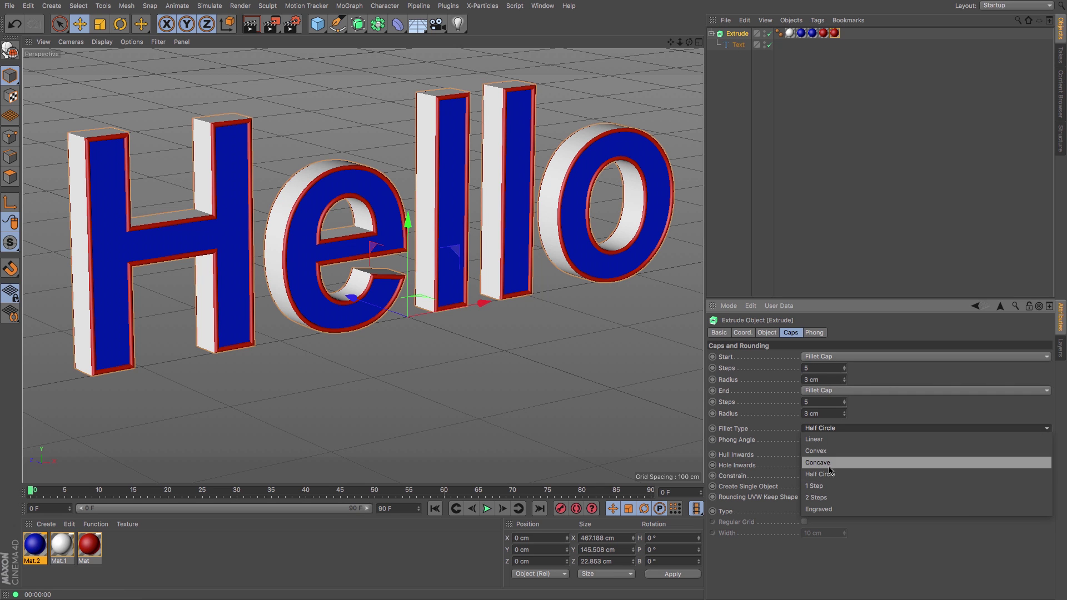
left_click(829, 463)
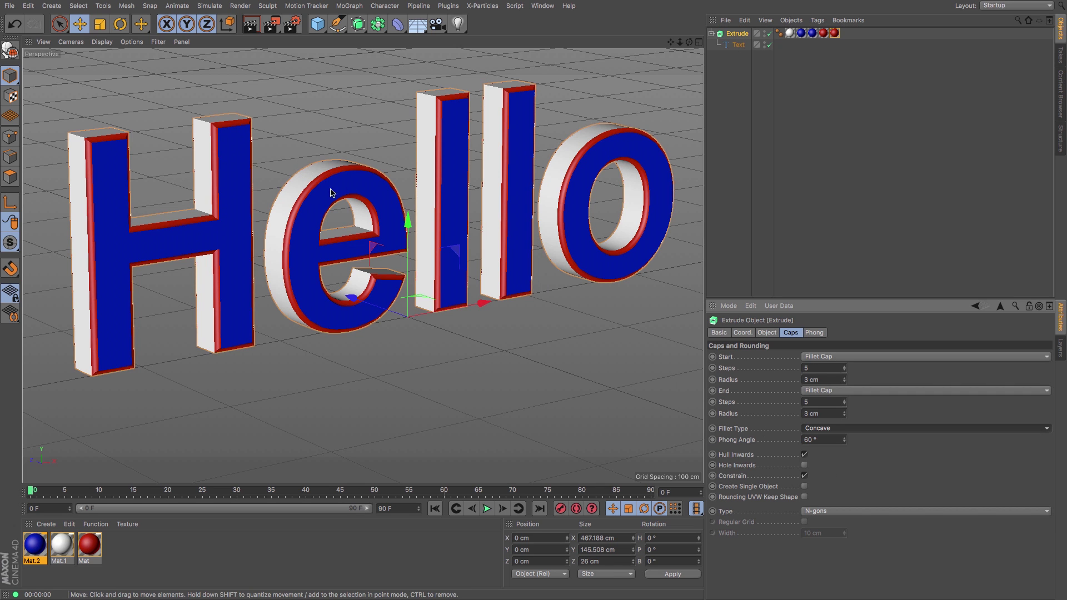
left_click(844, 429)
left_click(838, 475)
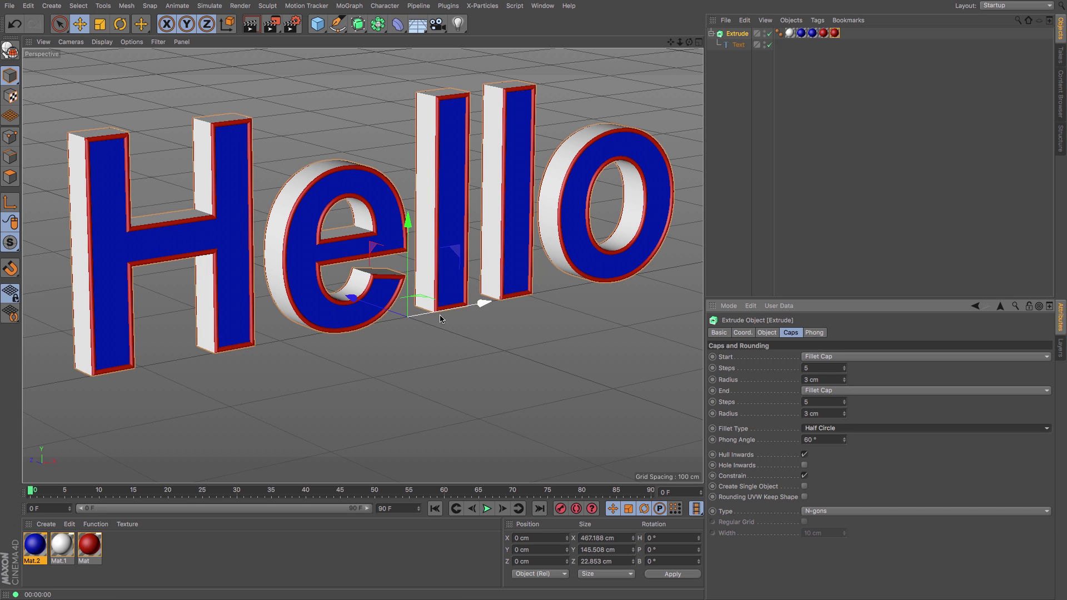
Render a viewport preview of the coloured text and orbit slightly around it
left_click(250, 25)
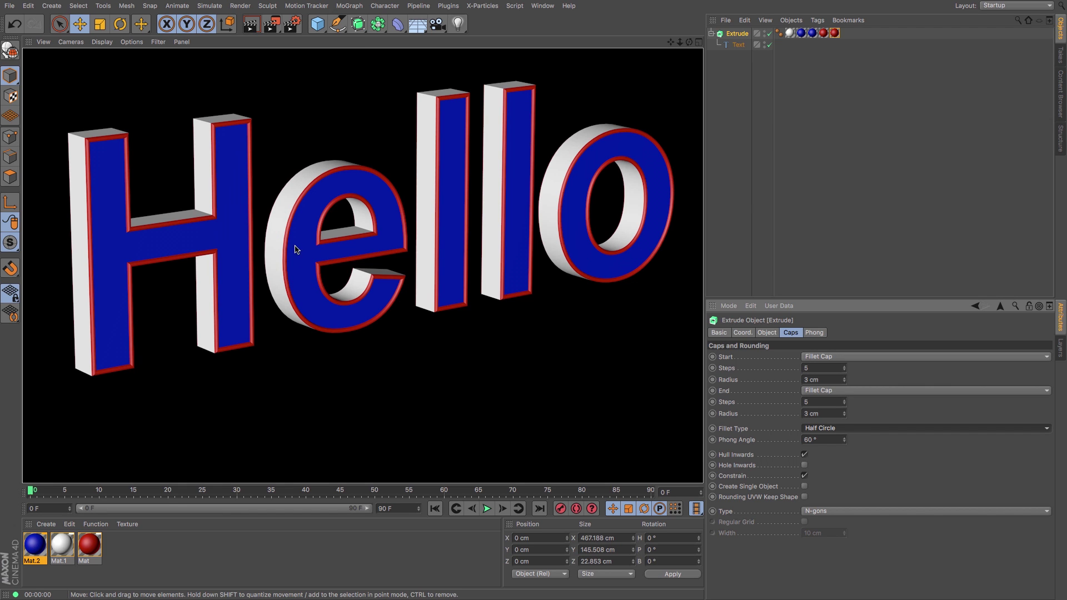
left_click(458, 32)
middle_click_drag(338, 298, 321, 312, "alt")
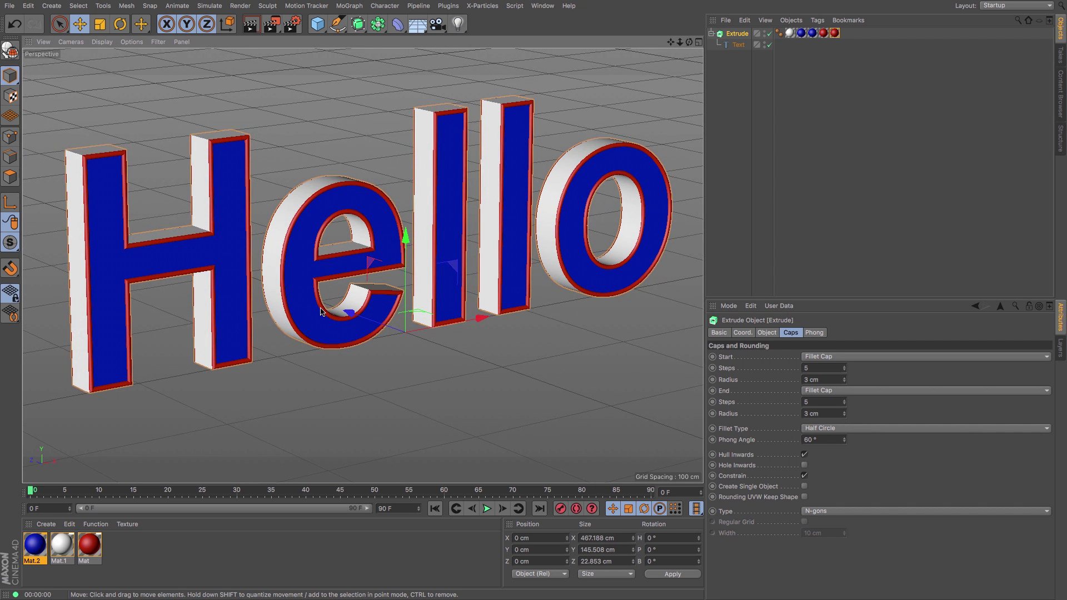
mouse_move(315, 310)
left_mouse_down("alt")
mouse_move(333, 309)
mouse_move(319, 308)
left_mouse_up("alt")
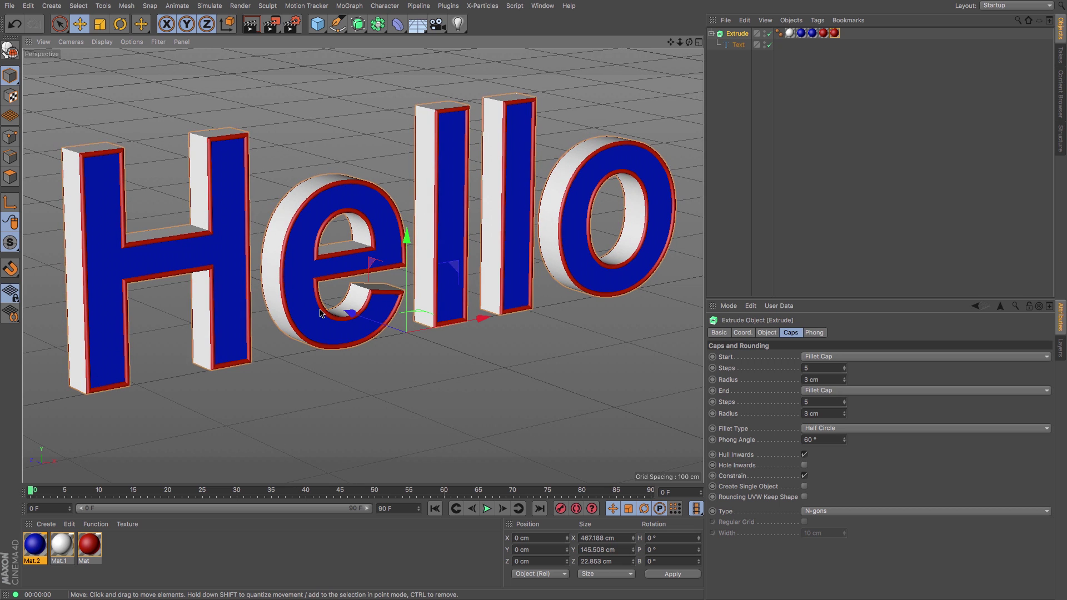
Add the Ambient Occlusion effect in Render Settings and render a test preview
left_click(292, 24)
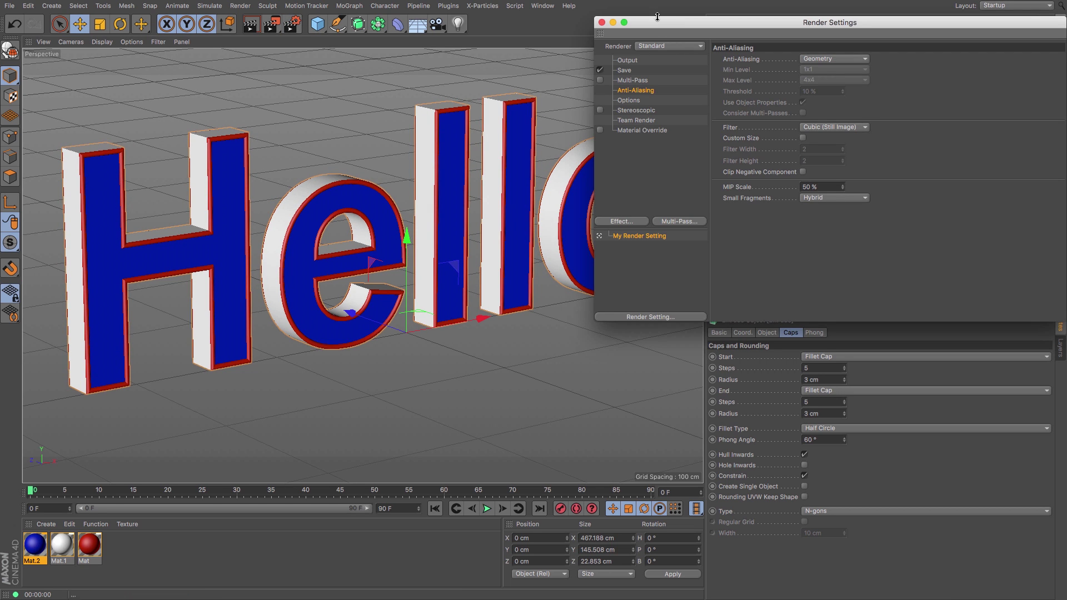
left_click_drag(659, 22, 597, 49)
left_click(568, 250)
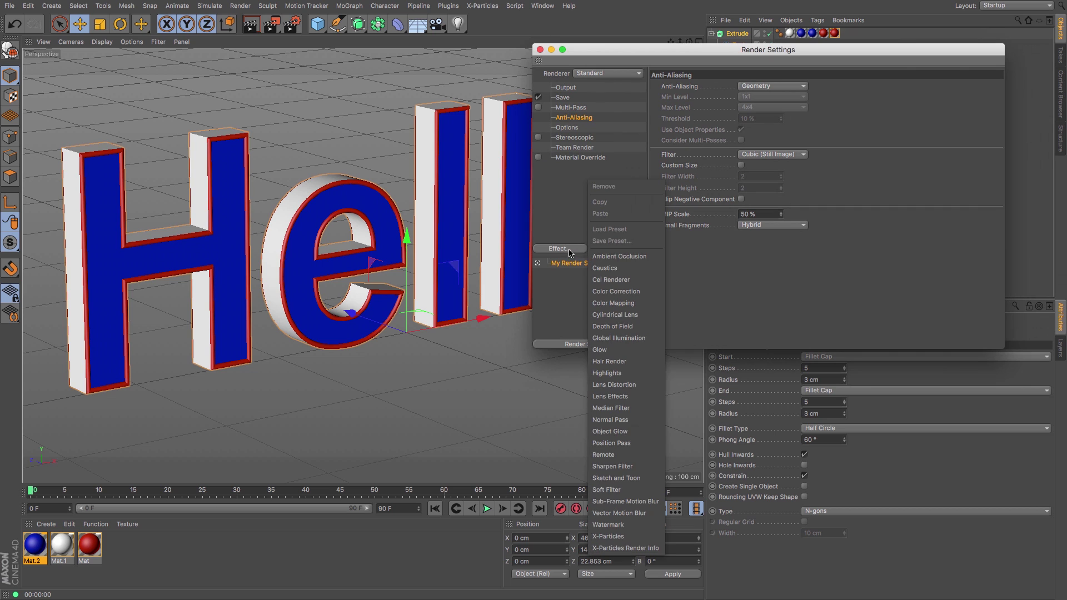
left_click(605, 254)
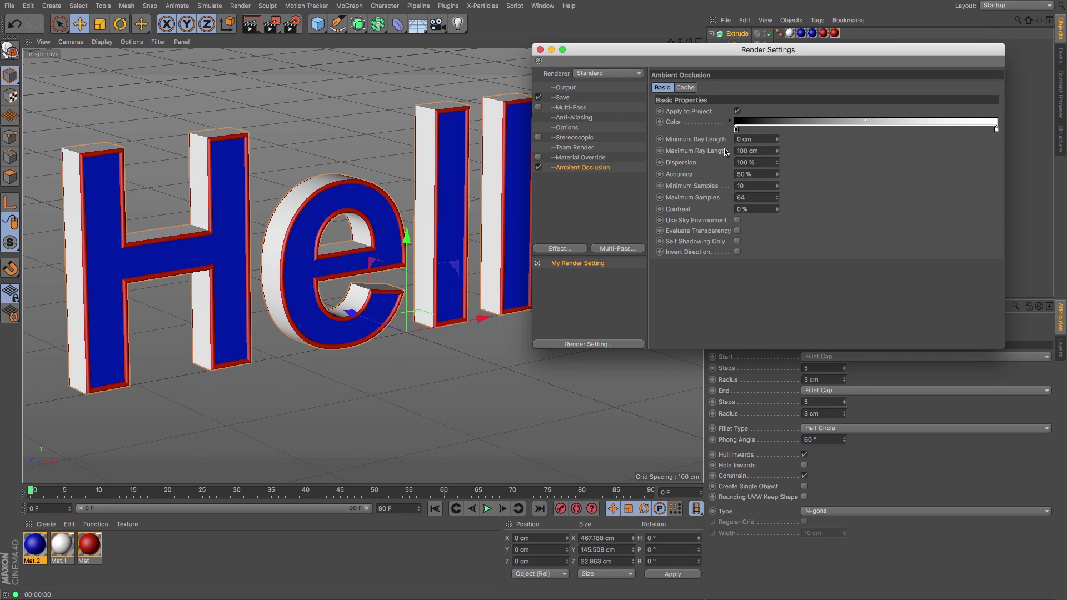
left_click_drag(562, 55, 629, 46)
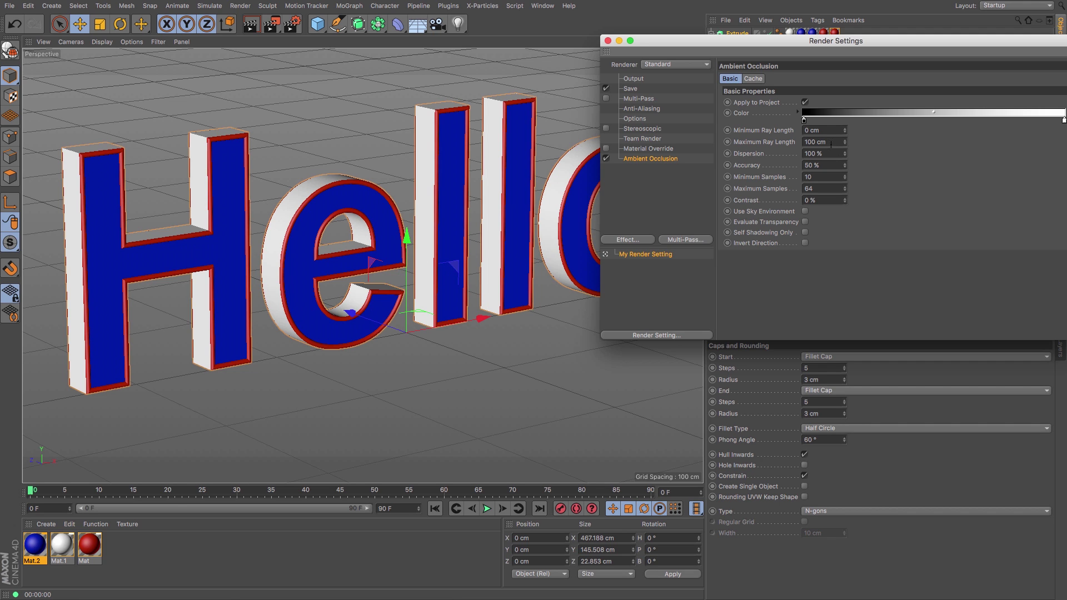
key("super+r")
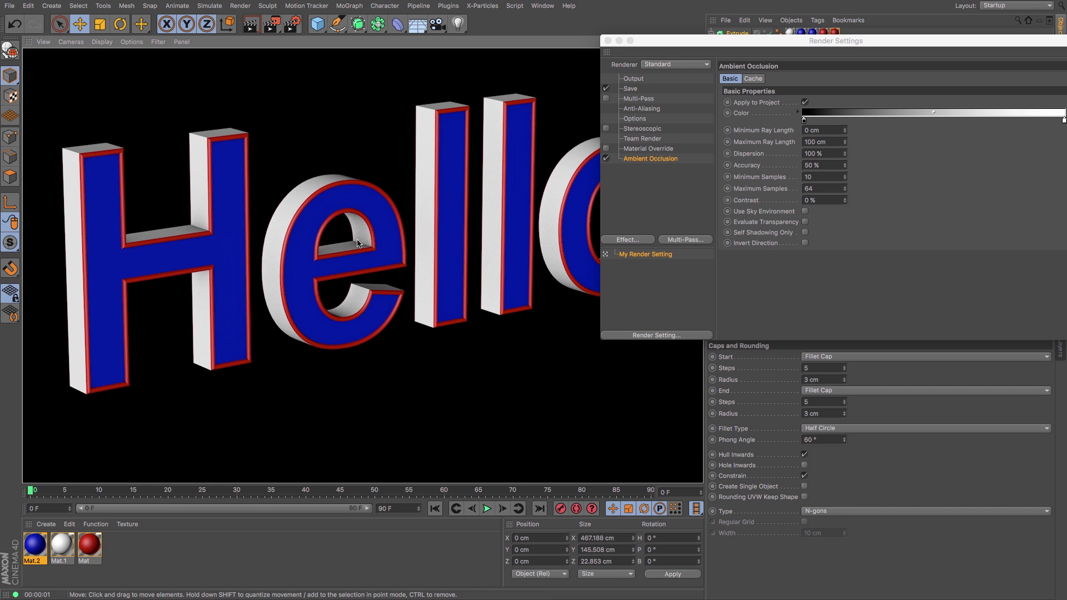
Test occlusion with Maximum Ray Length 50 cm and Accuracy 80%
left_click(832, 143)
type("50")
key("Return")
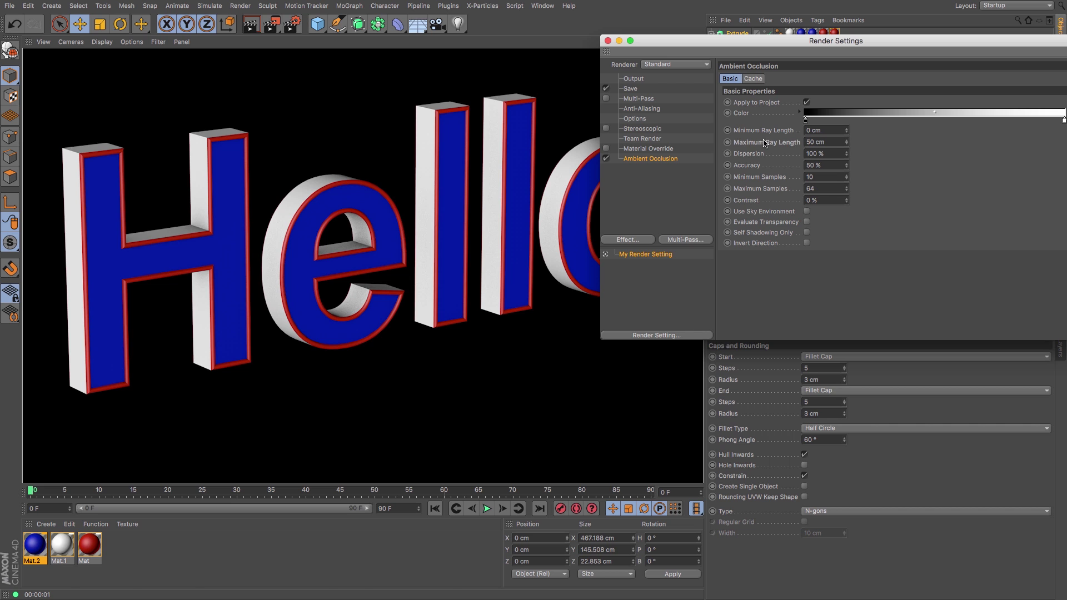
left_click(254, 28)
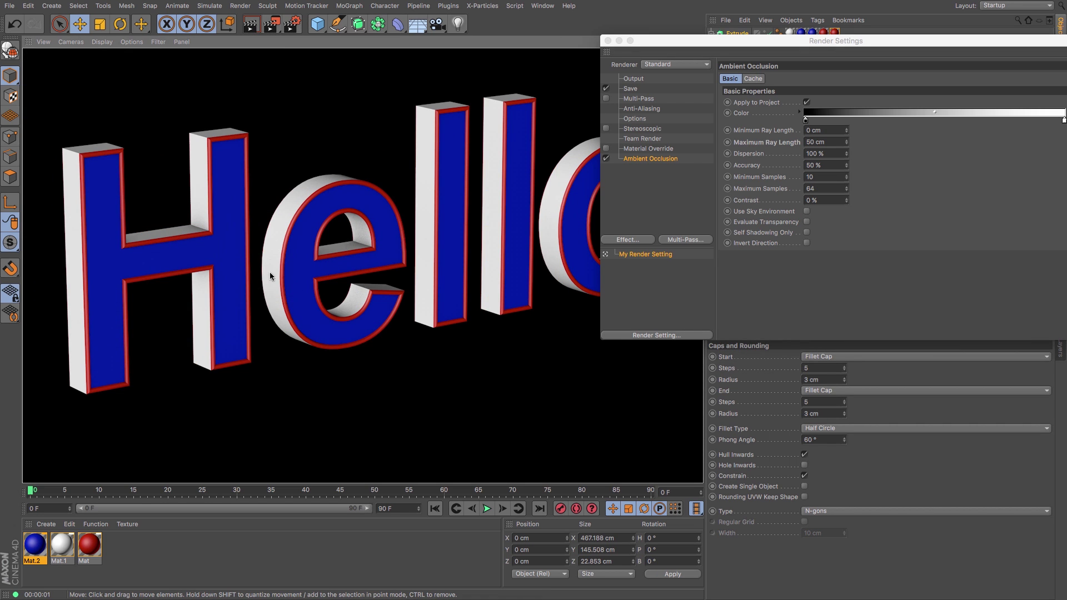
left_click(840, 166)
type("80")
key("Return")
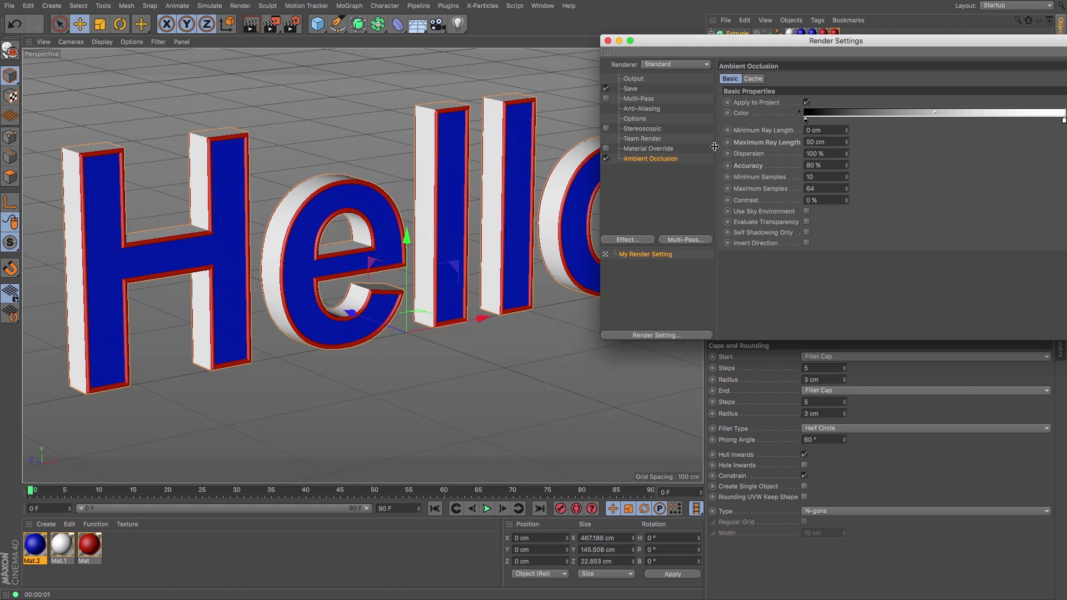
left_click(425, 170)
key("ctrl+r")
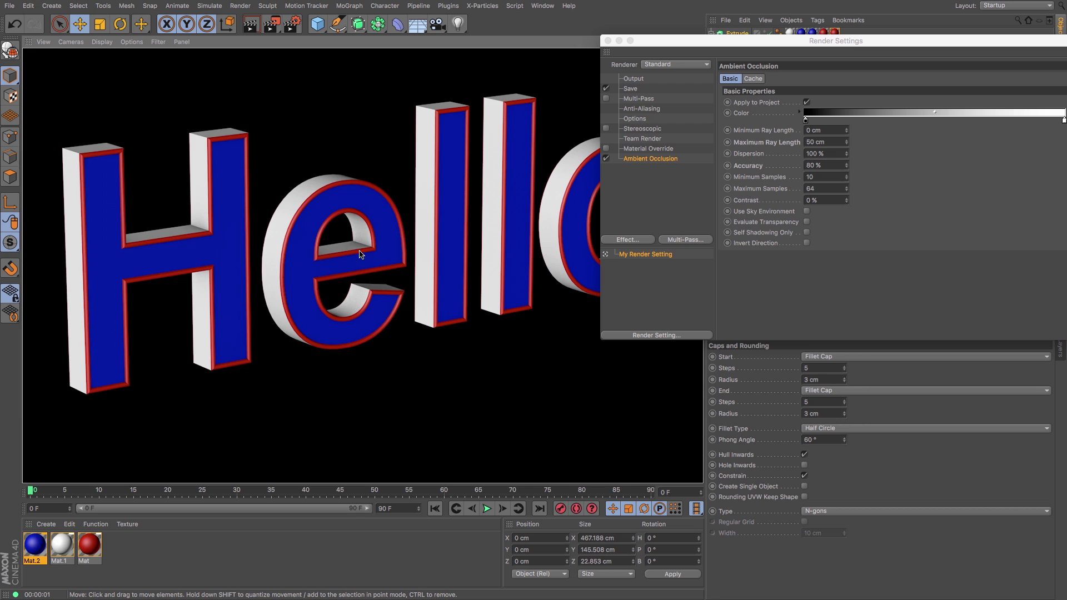
Compare Maximum Ray Length values of 200 cm and 20 cm with test renders
left_click(830, 142)
type("200")
key("Return")
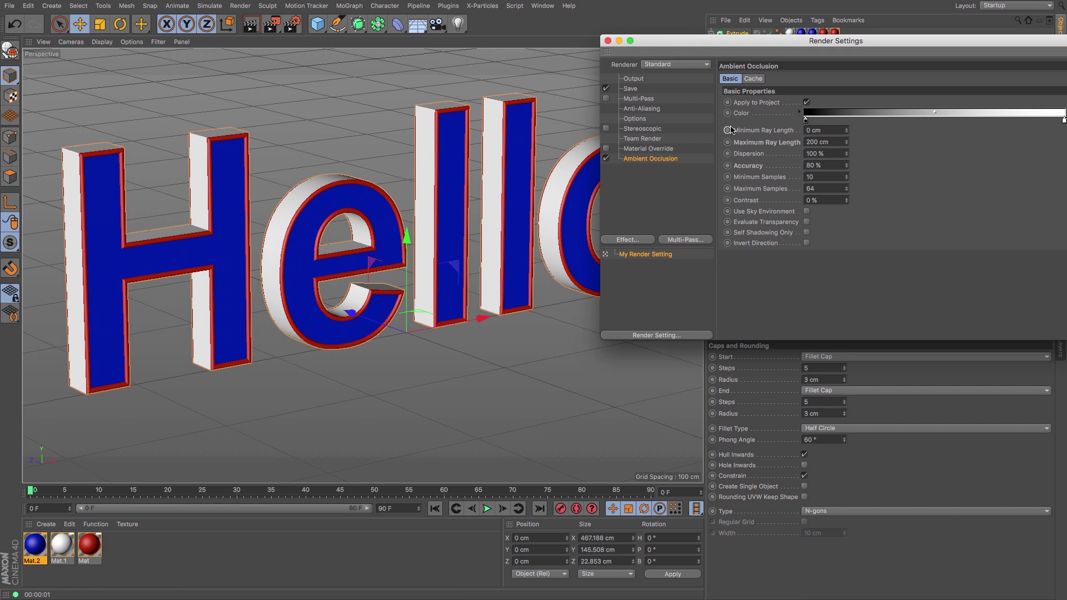
left_click(250, 24)
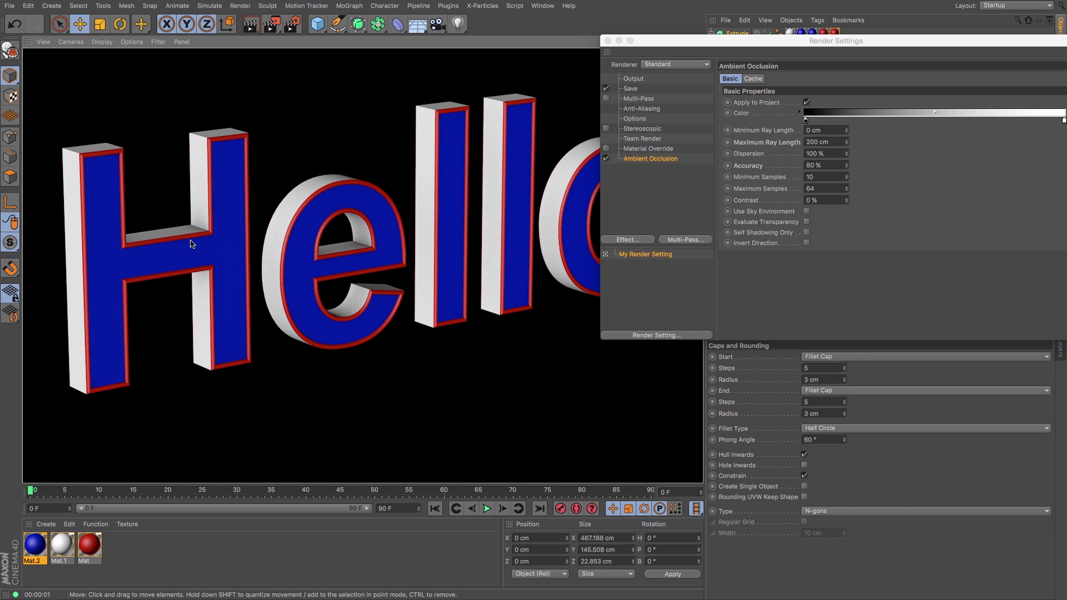
double_click(828, 143)
type("20")
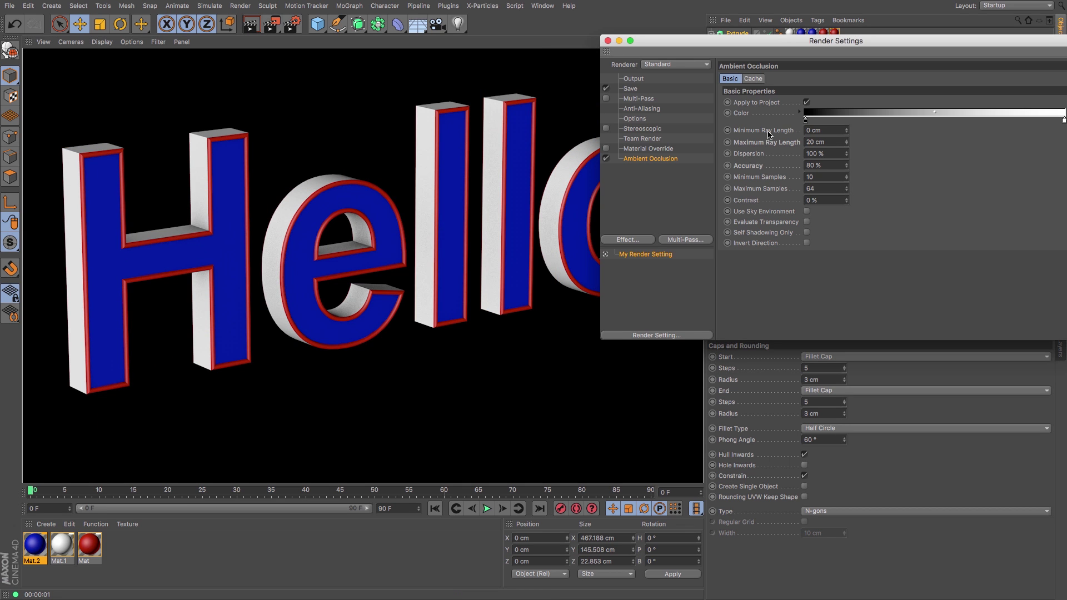
key("Return")
left_click(251, 23)
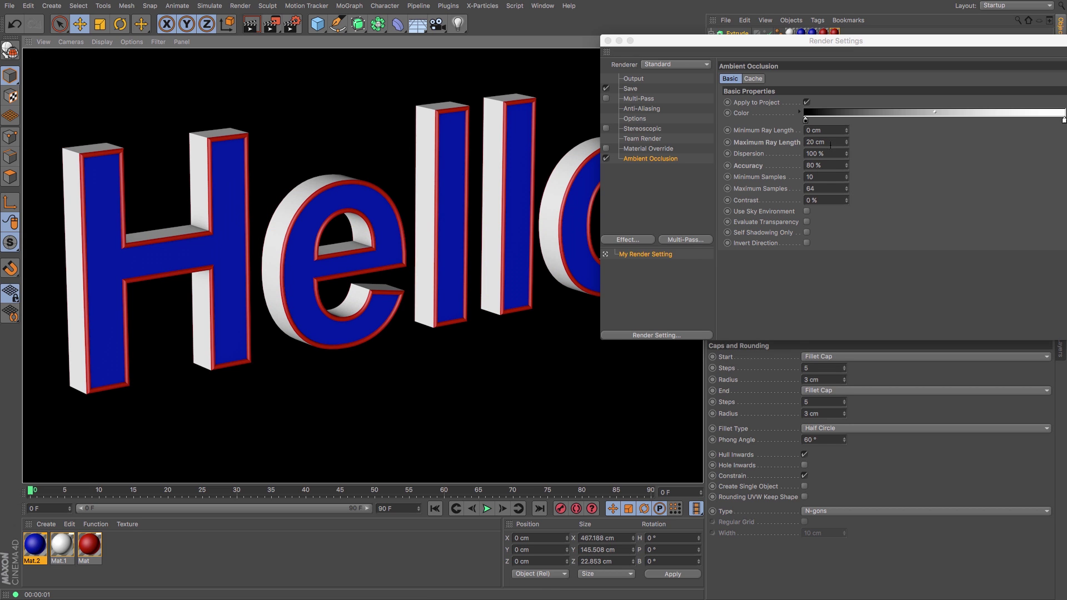
Set Maximum Ray Length to 80 cm, re-render, and close Render Settings
left_click(831, 143)
double_click(831, 143)
type("80")
key("Return")
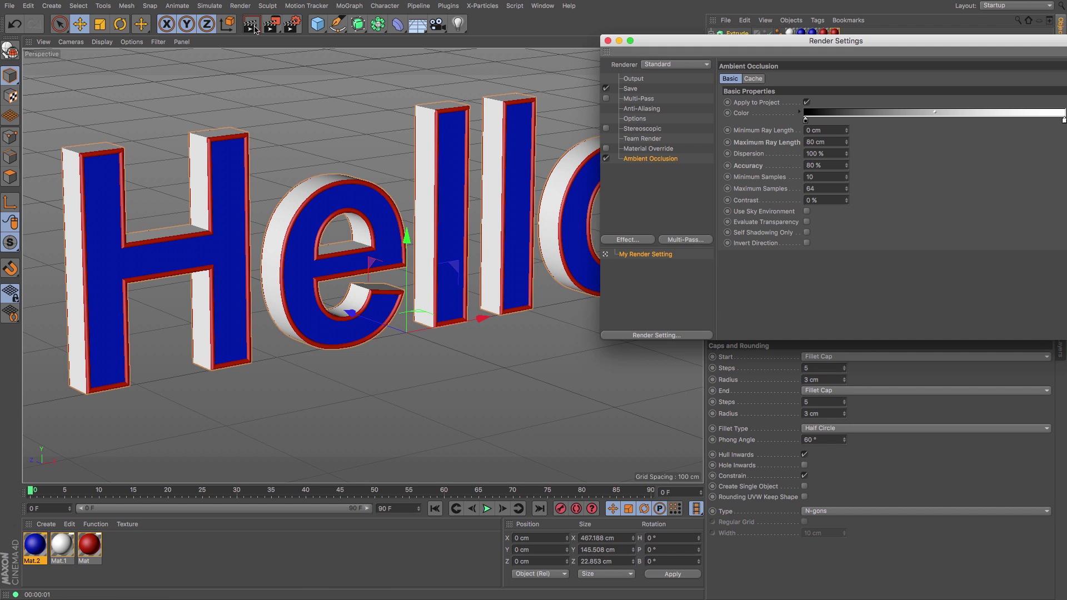
left_click(254, 28)
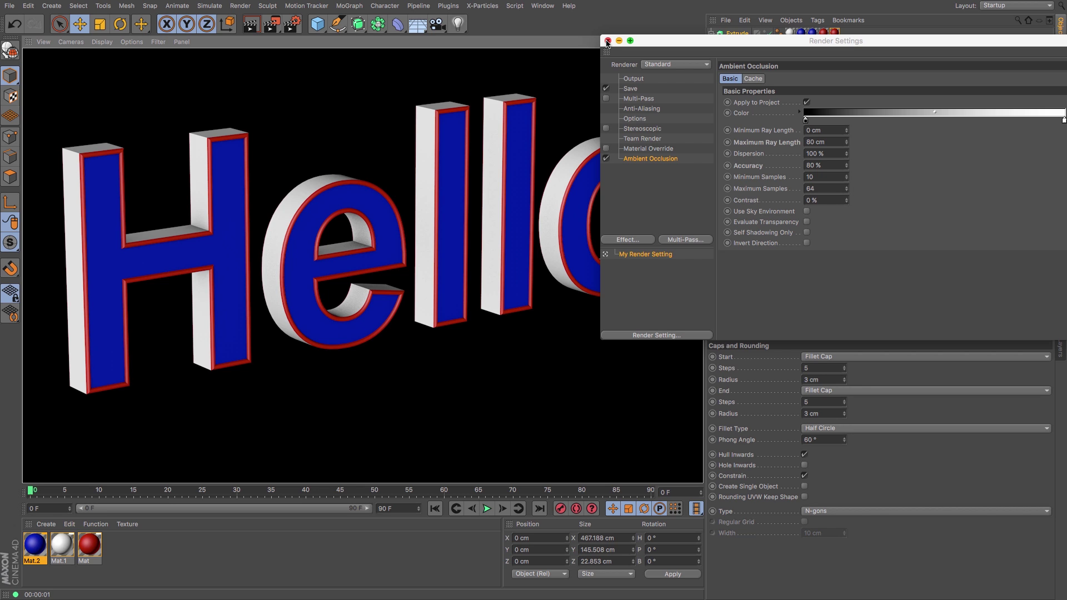
left_click(608, 40)
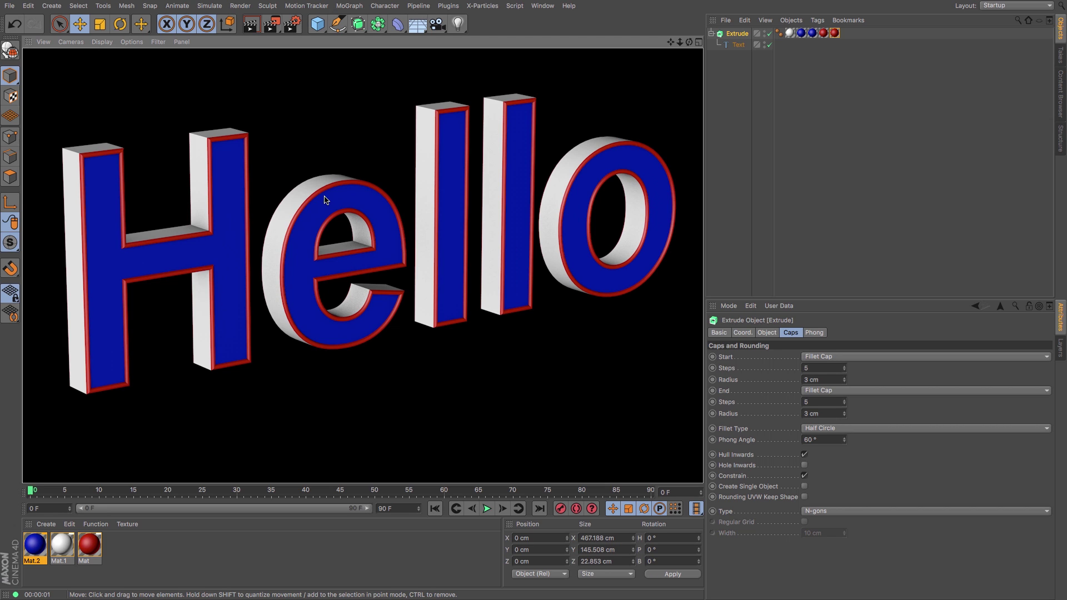
Choose the Screen 800 x 600 preset in Render Settings' Output page and close the window
left_click(293, 26)
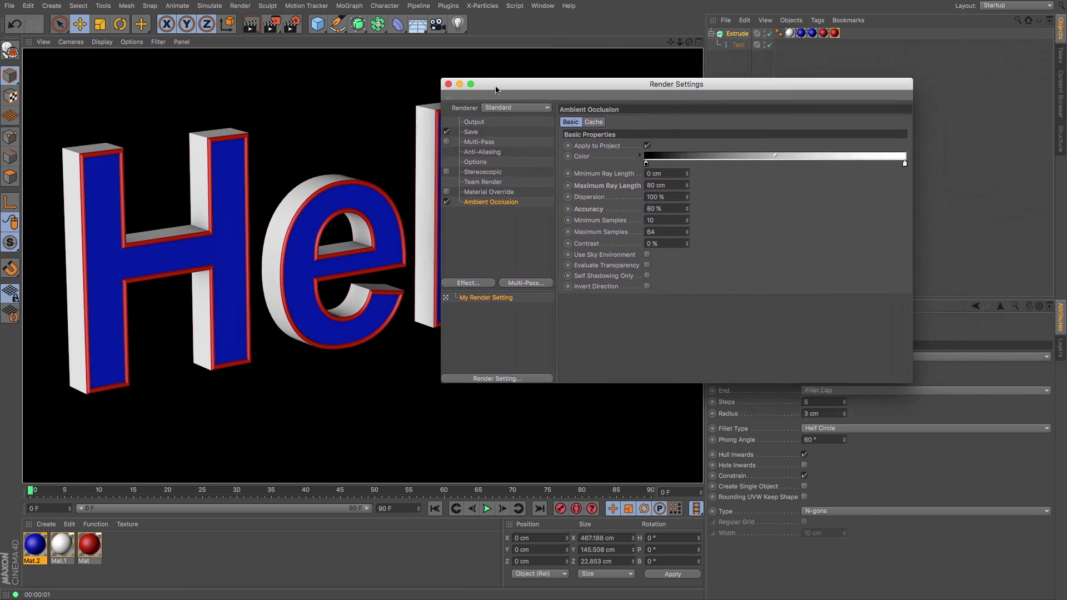
left_click(471, 122)
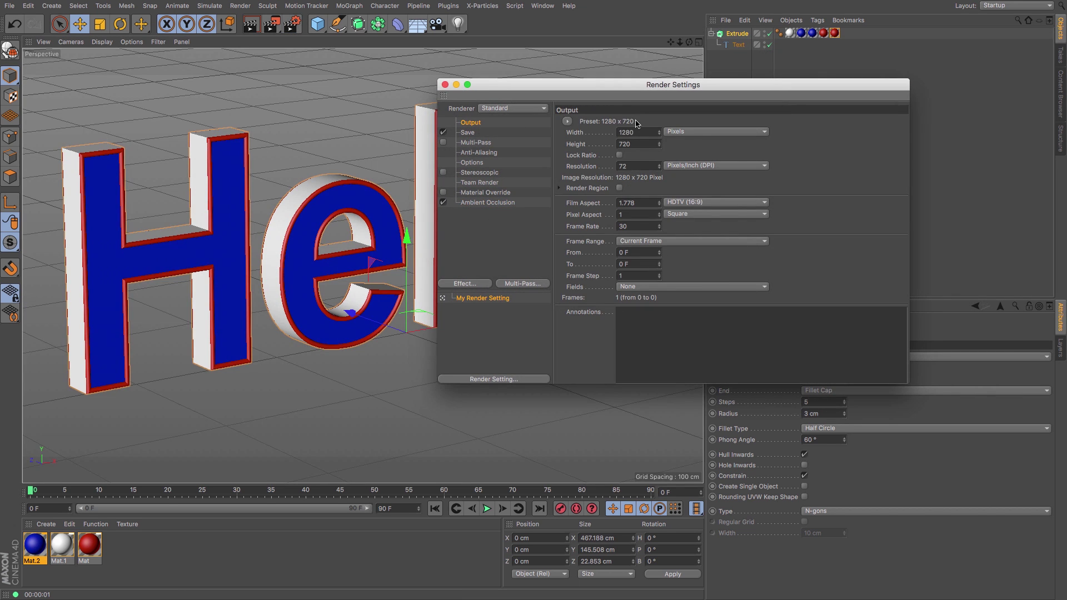
left_click(565, 124)
mouse_move(568, 134)
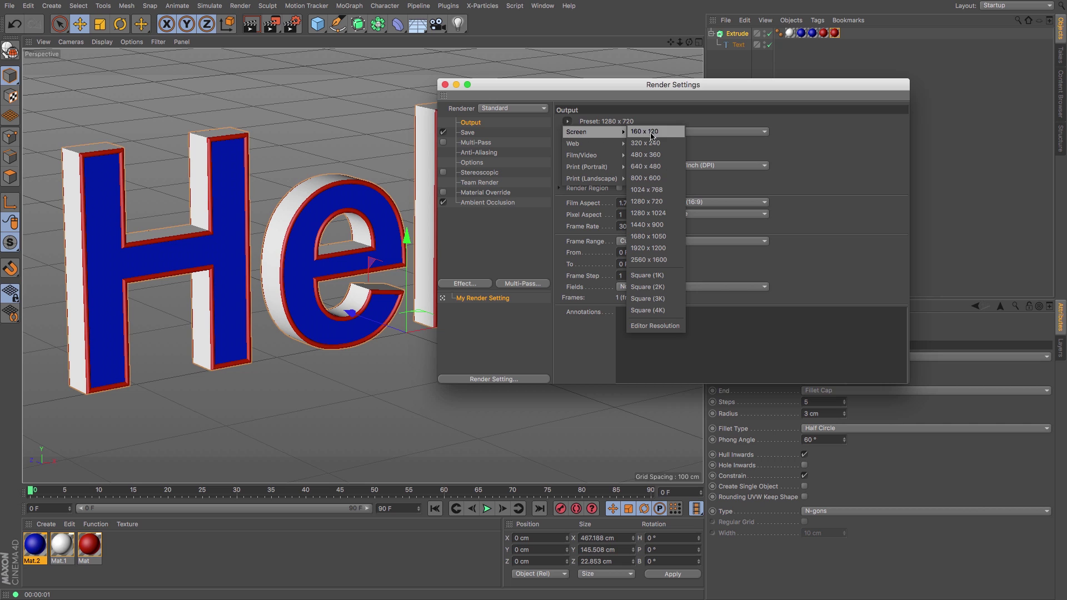
left_click(647, 178)
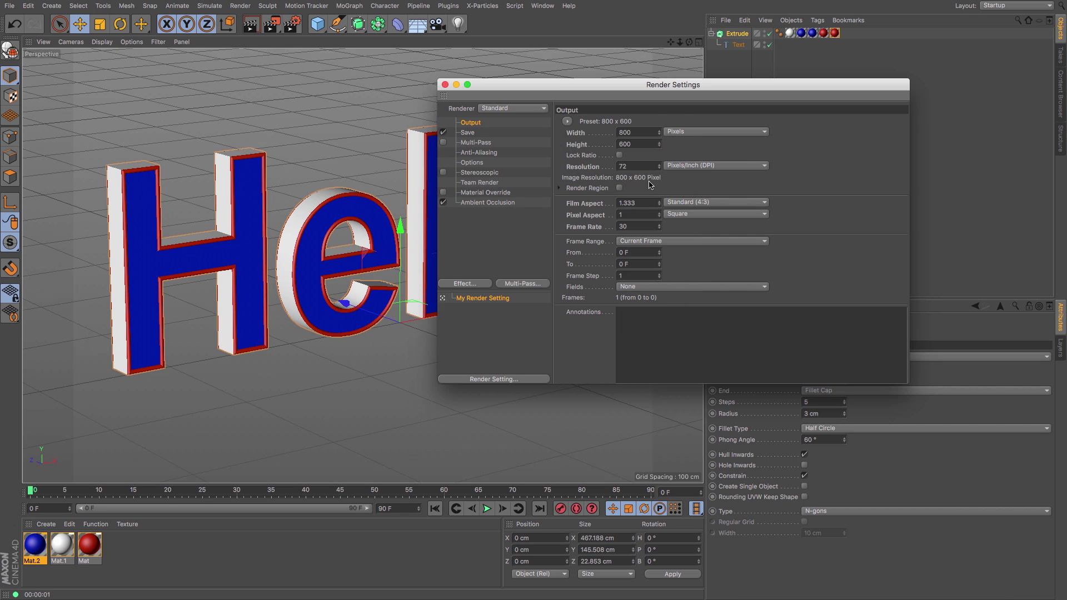
left_click(444, 85)
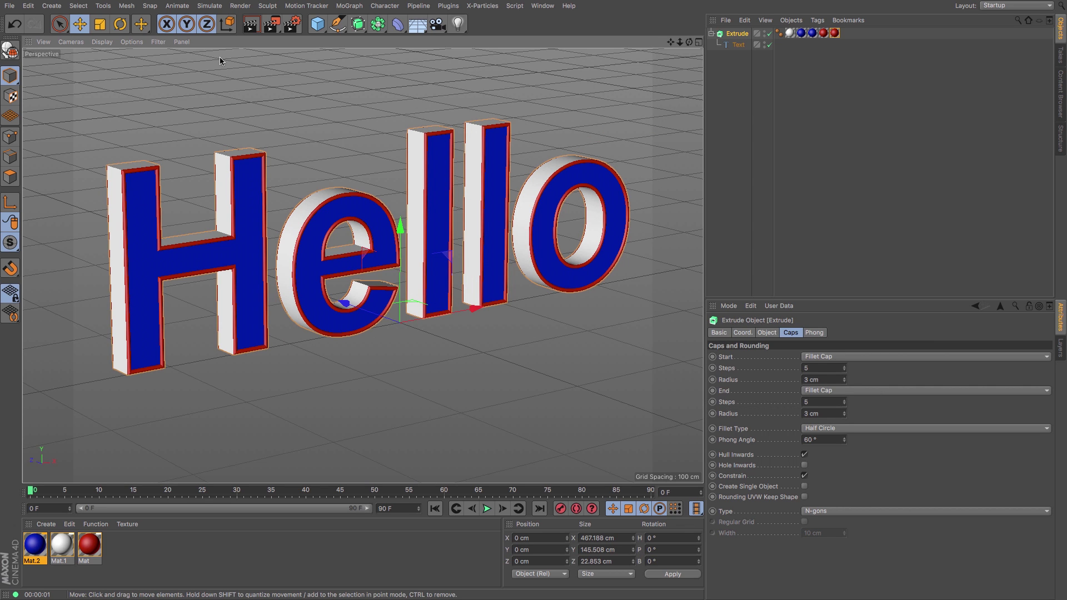
left_click(293, 24)
left_click(484, 134)
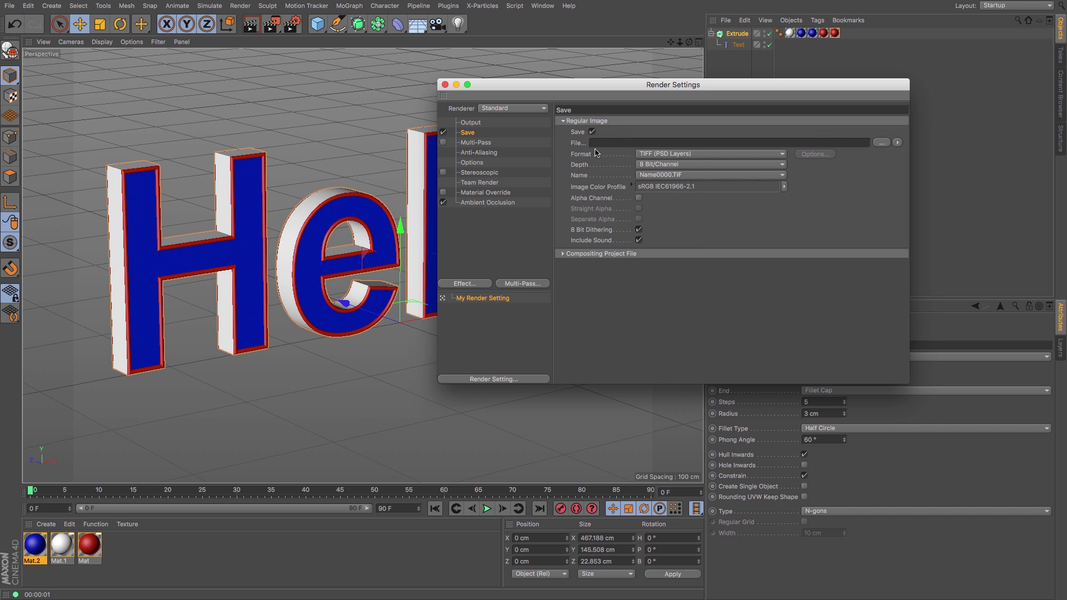
left_click(741, 154)
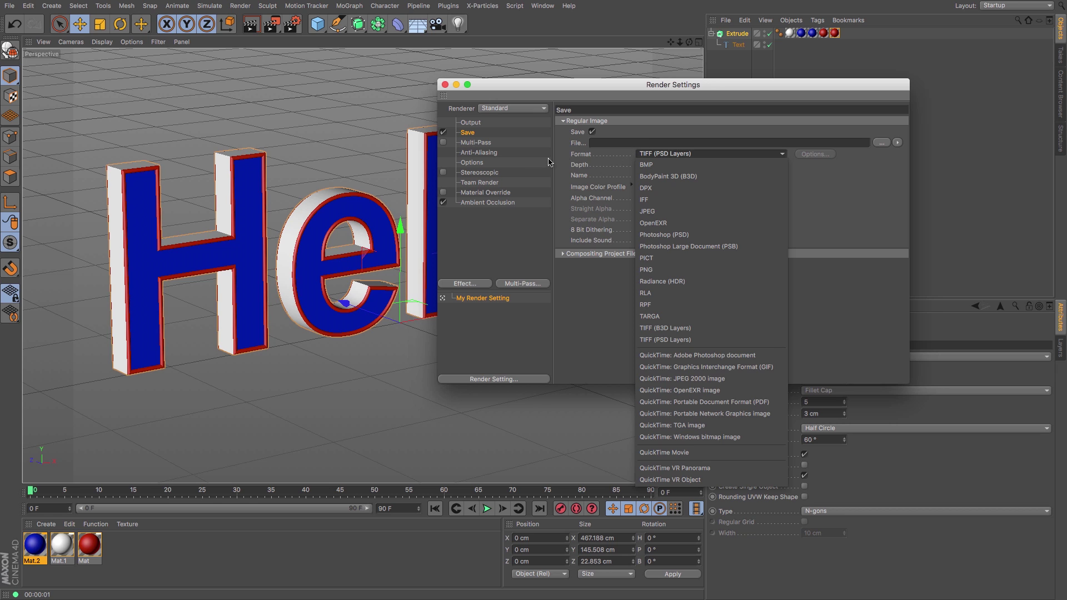
left_click(476, 123)
left_click(471, 122)
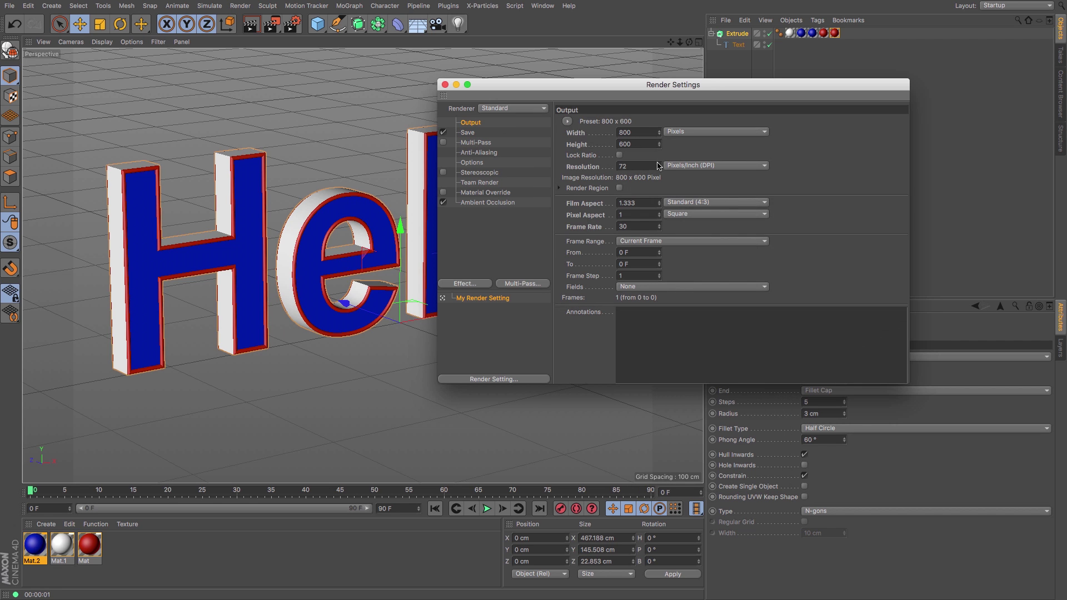
left_click(567, 122)
left_click(580, 124)
Render the Hello scene to the Picture Viewer, then close the rendered image
left_click(445, 85)
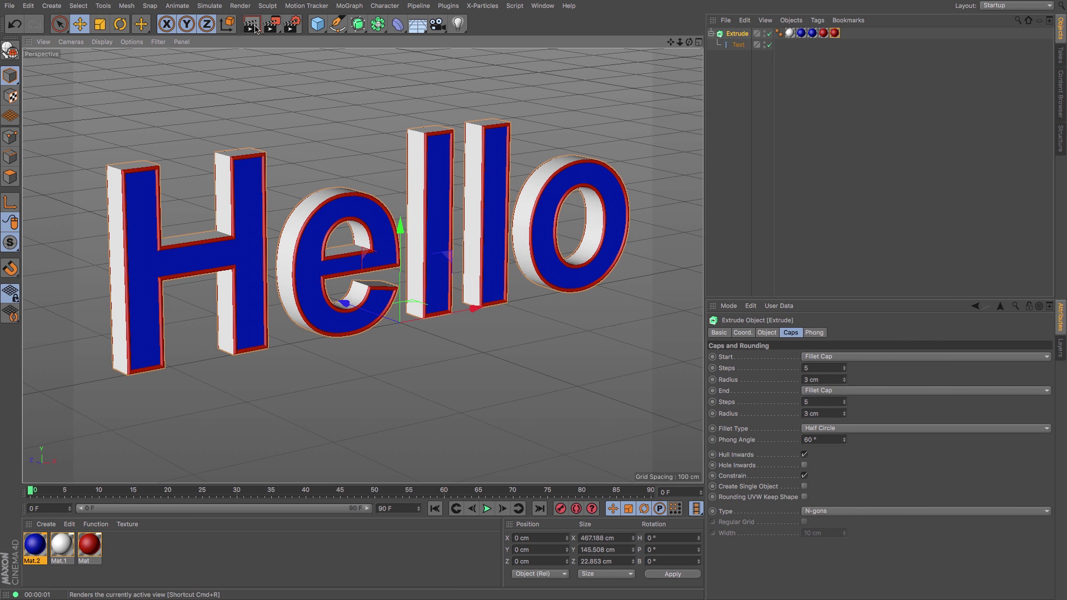
left_click(272, 24)
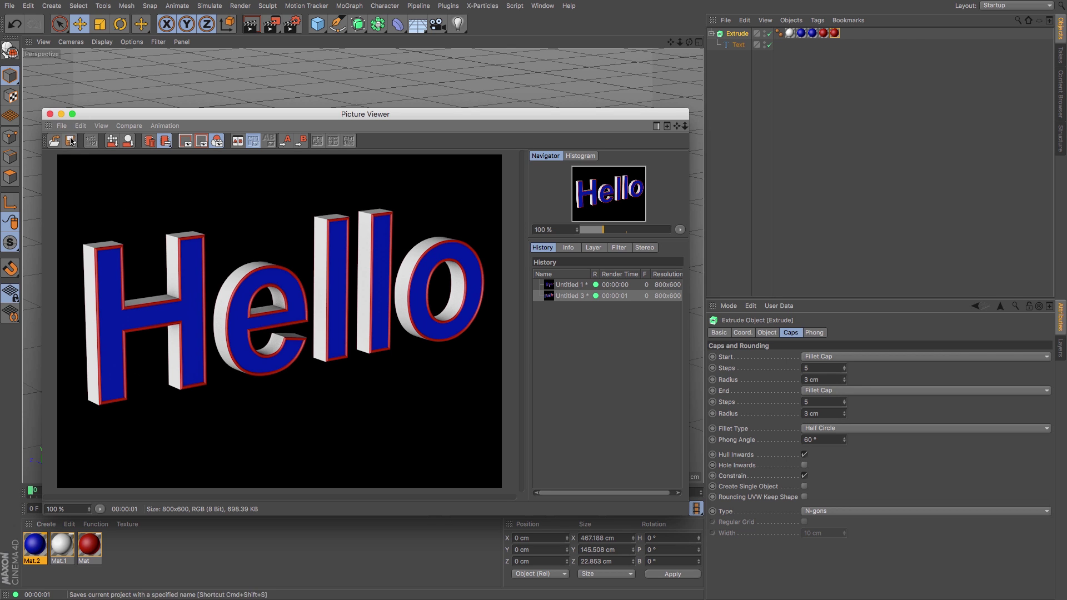
left_click(50, 114)
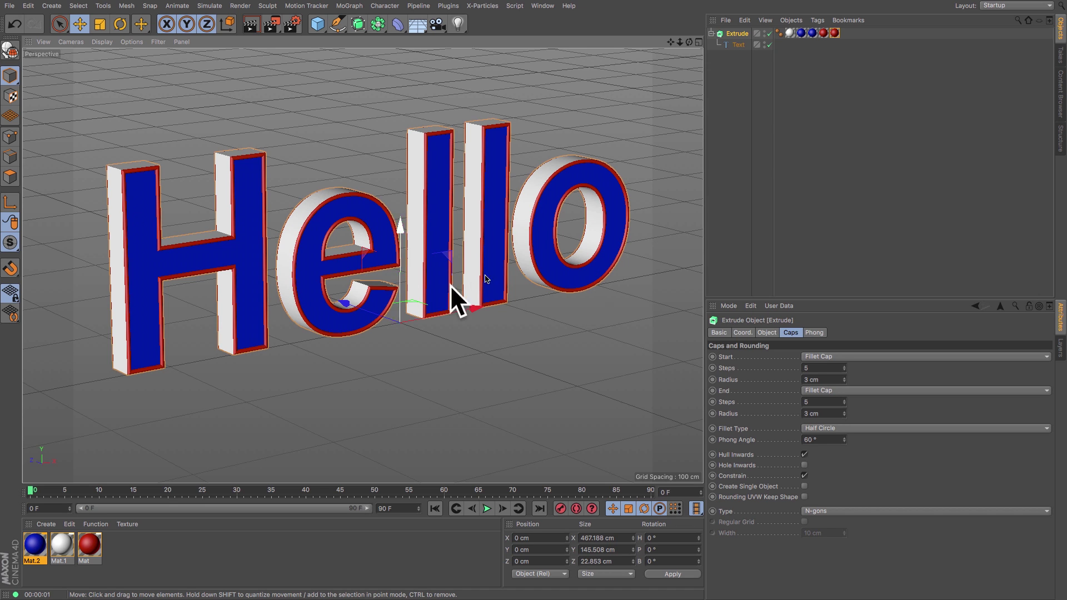
Replace the Text object's 'Hello' with 'Bye!' and render a viewport preview
left_click(738, 45)
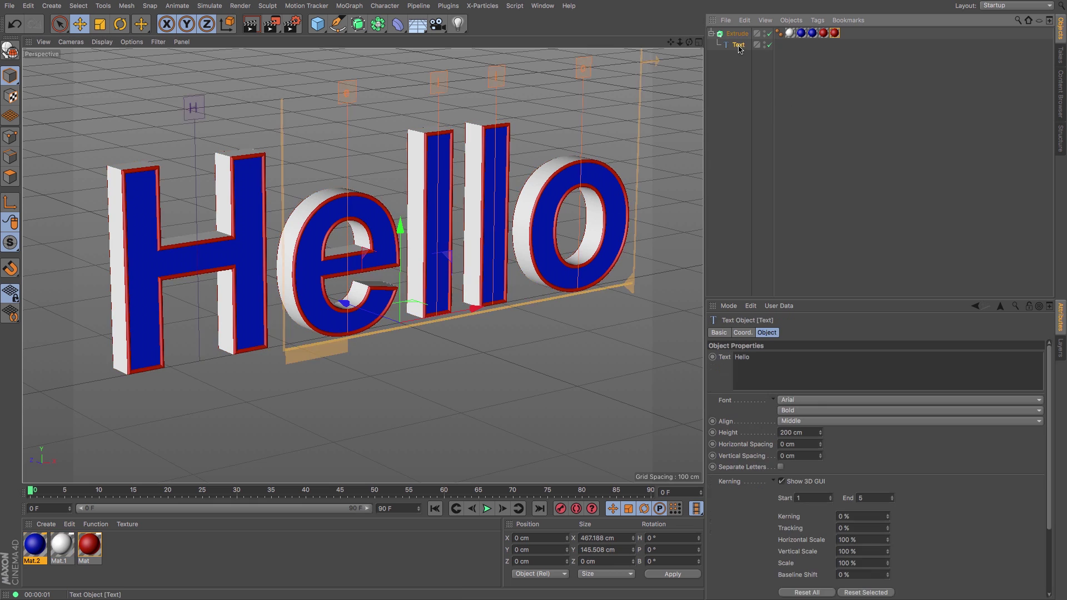
left_click(767, 362)
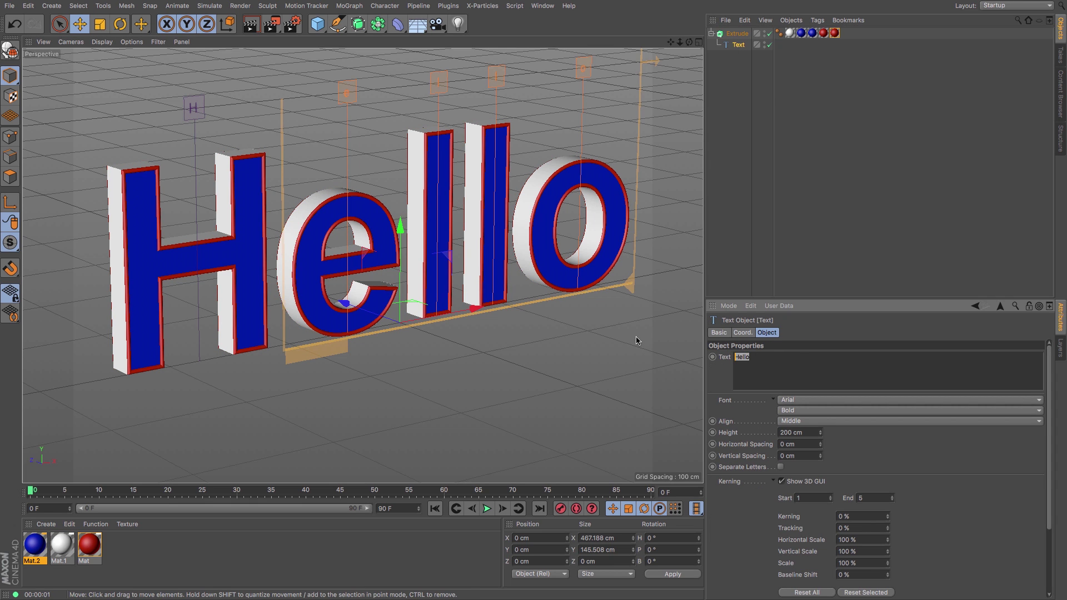
type("Bye!")
left_click(845, 333)
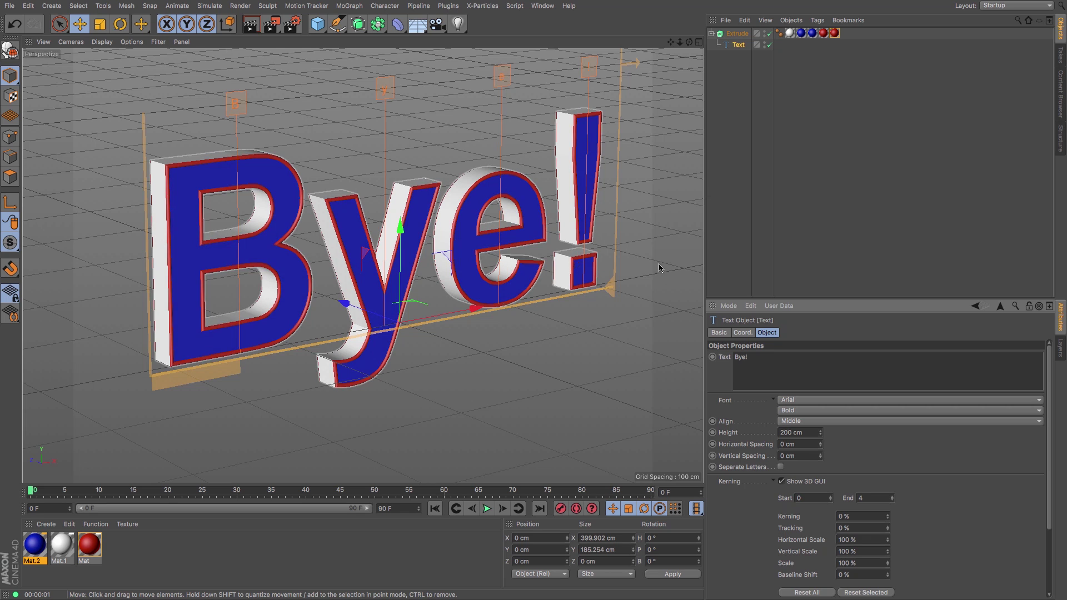
left_click(251, 24)
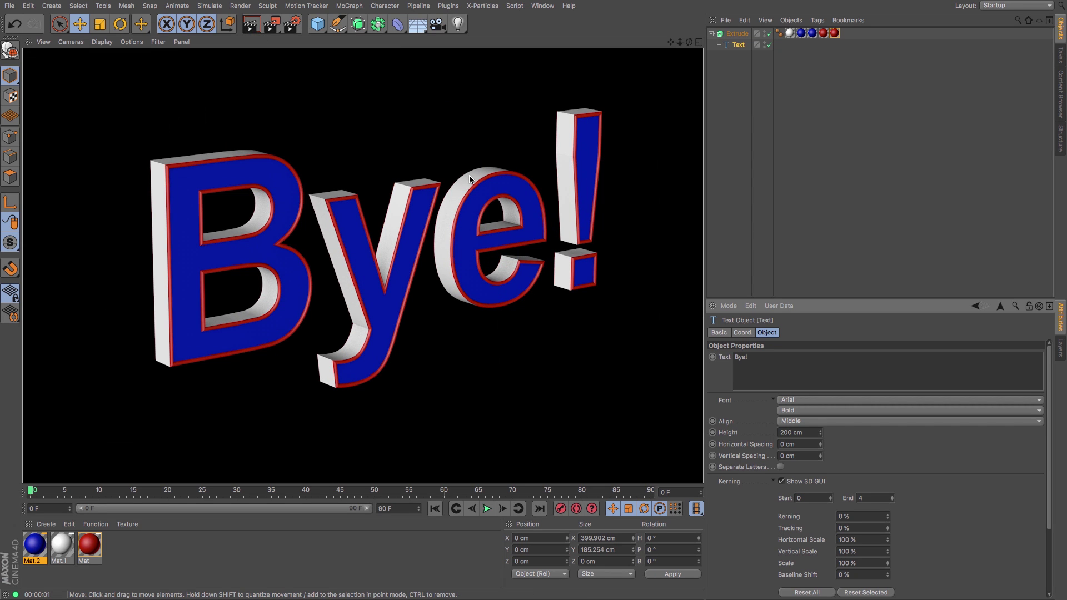